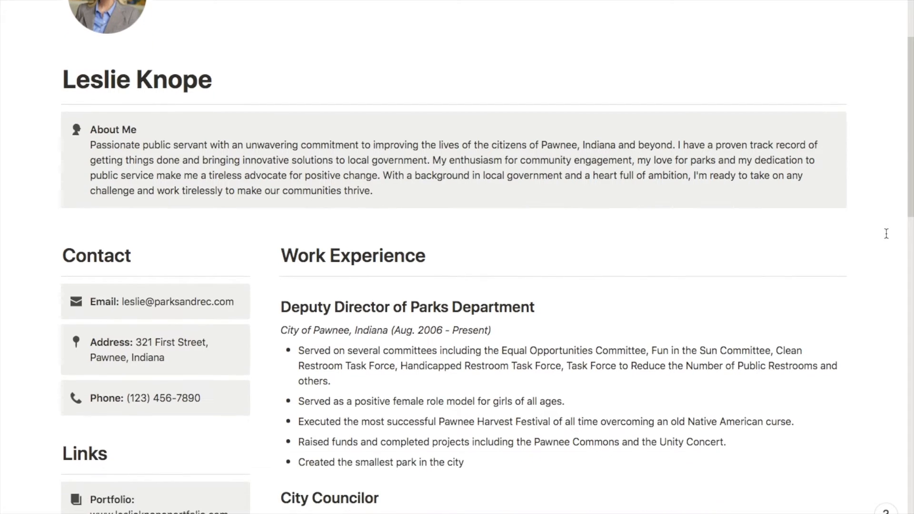
scroll(886, 233, down, 5)
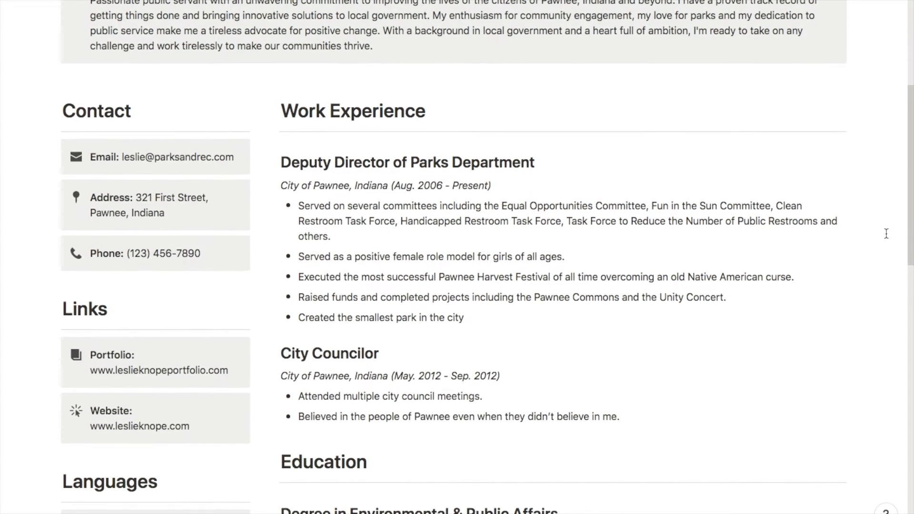
scroll(886, 233, down, 6)
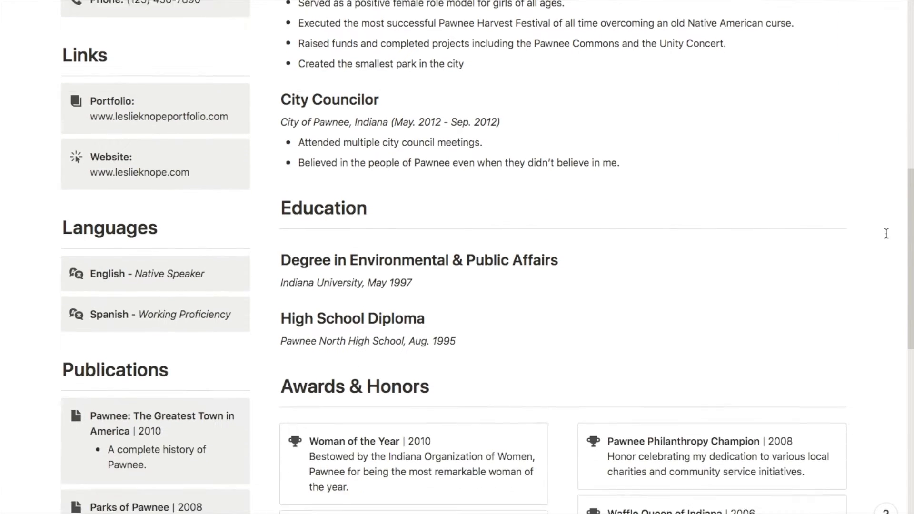
scroll(886, 233, down, 1)
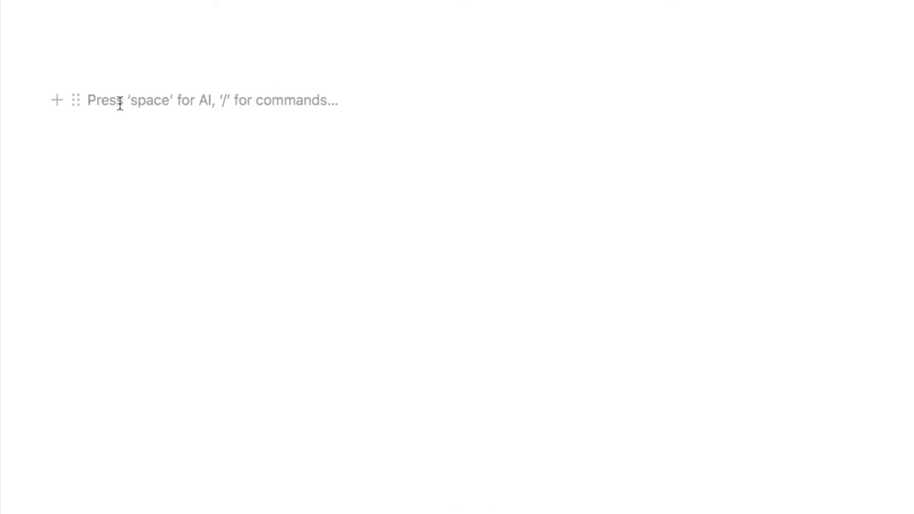
Step: Create a sub-page inside the current page and title it with the resume owner's full name
text(/page)
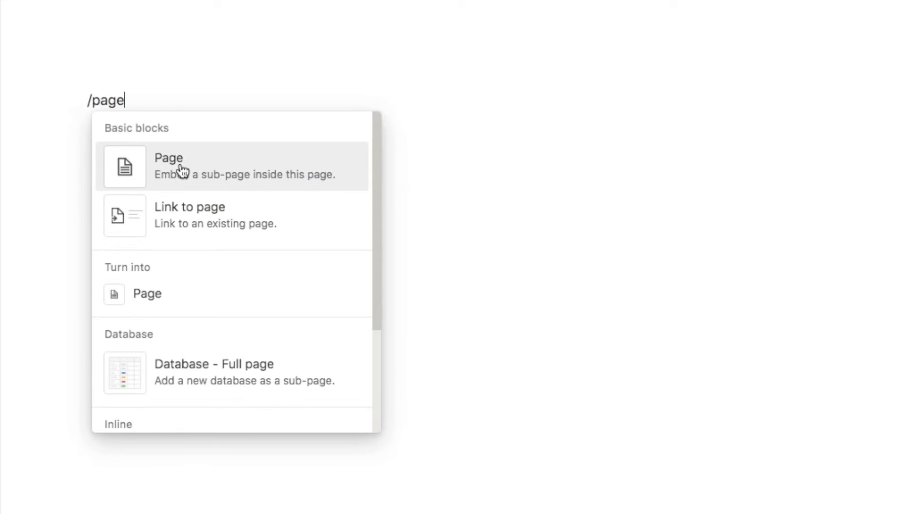
click(196, 169)
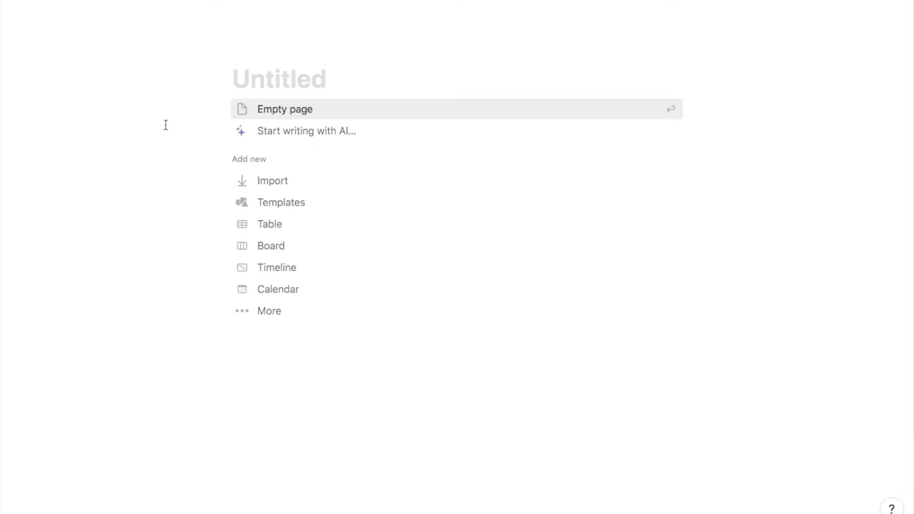
text(Leslie Knope)
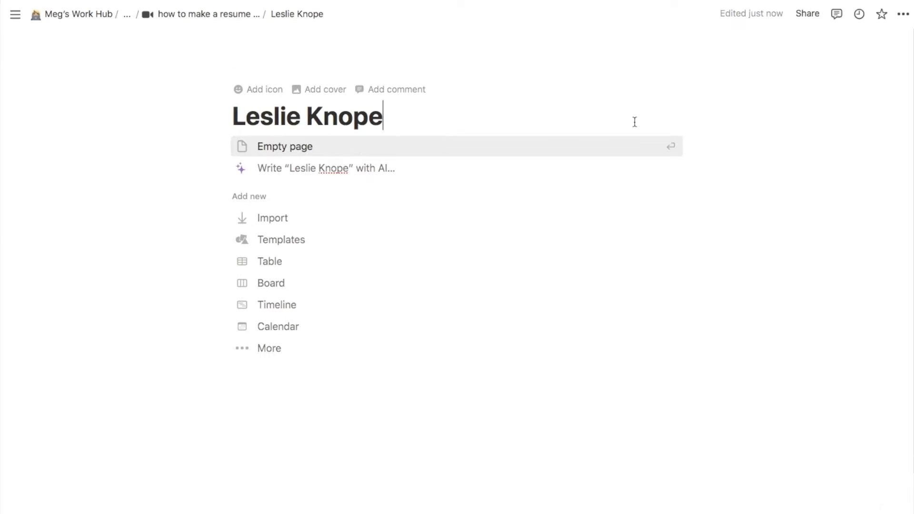
Step: Set the new page to full width and start it as an empty page
click(902, 14)
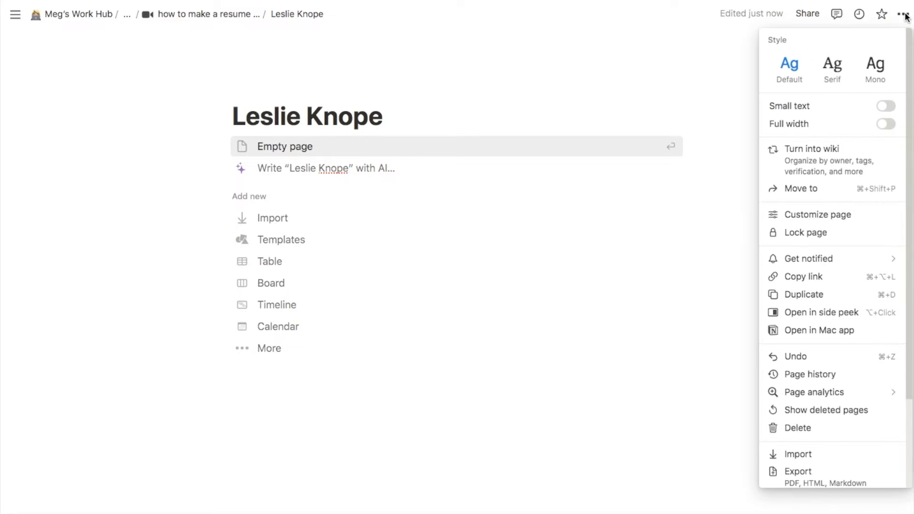
click(883, 124)
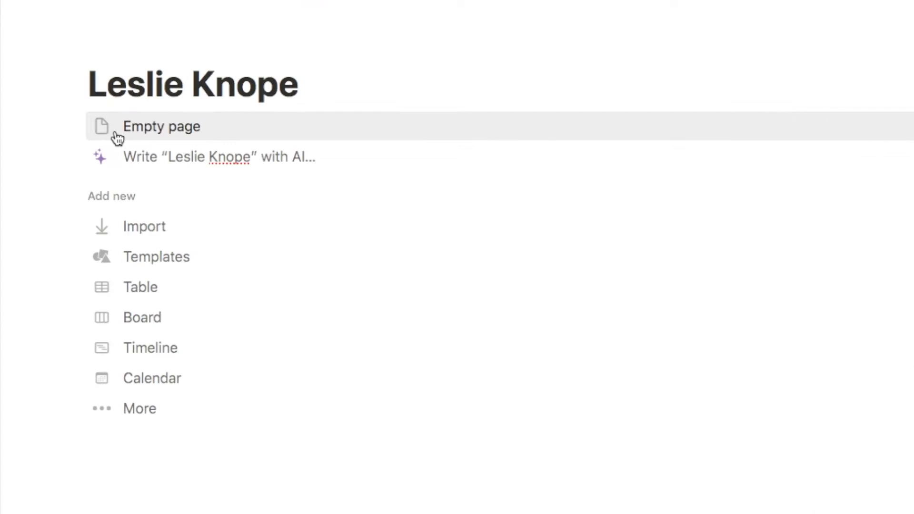
click(125, 147)
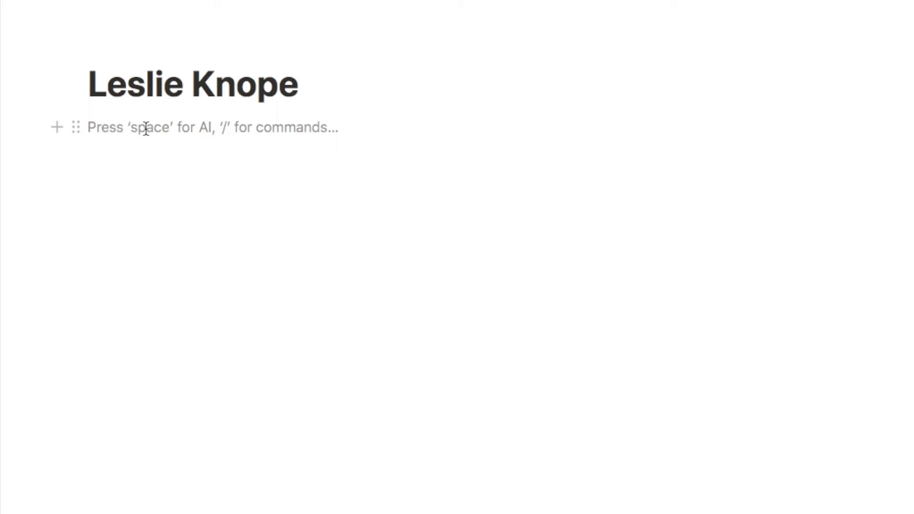
Step: Insert a divider under the page title and add a callout block below it
text(---)
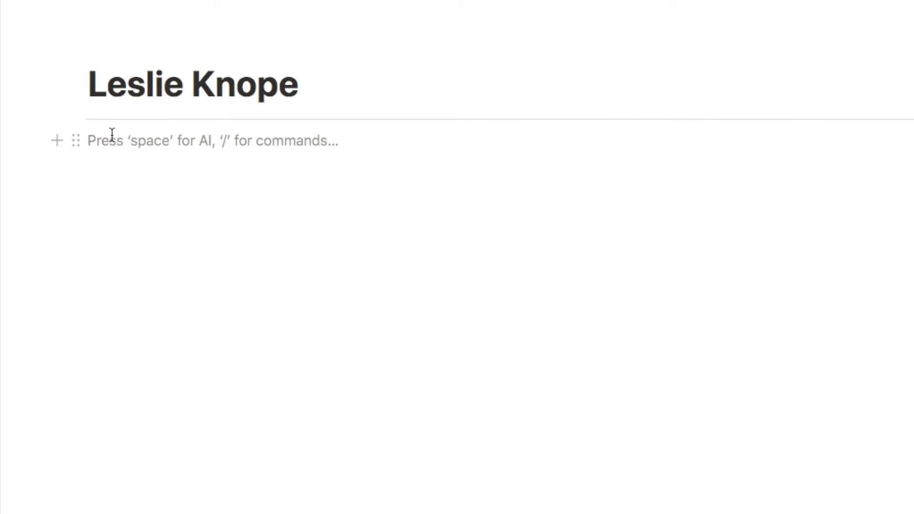
text(/call)
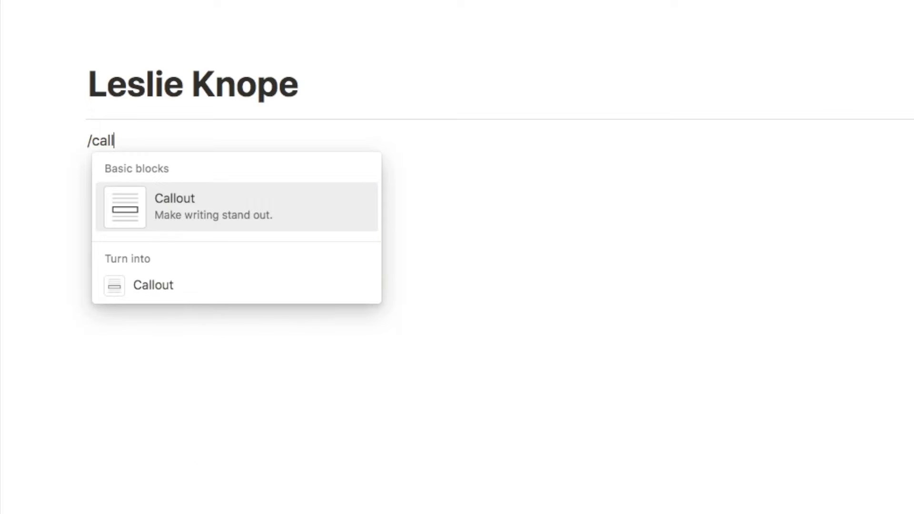
click(179, 206)
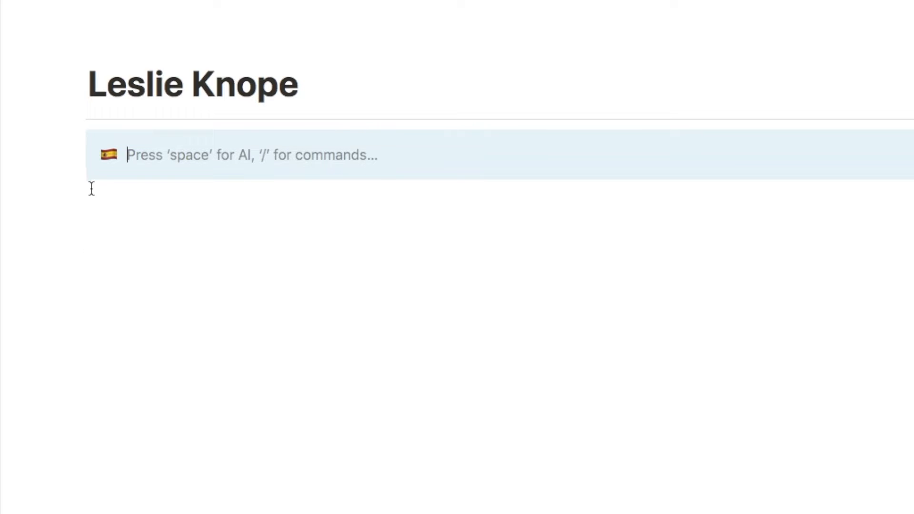
Step: Change the callout block's background color to Gray background
click(76, 143)
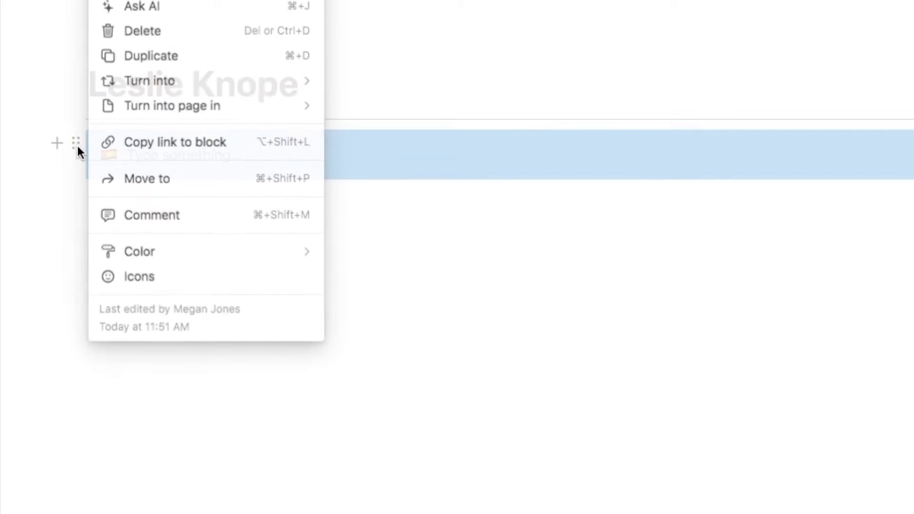
mouse_move(167, 255)
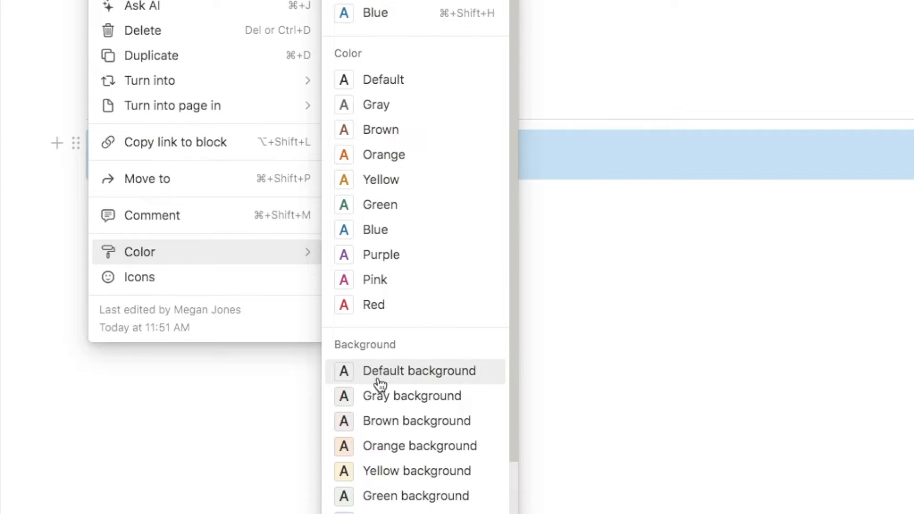
click(399, 405)
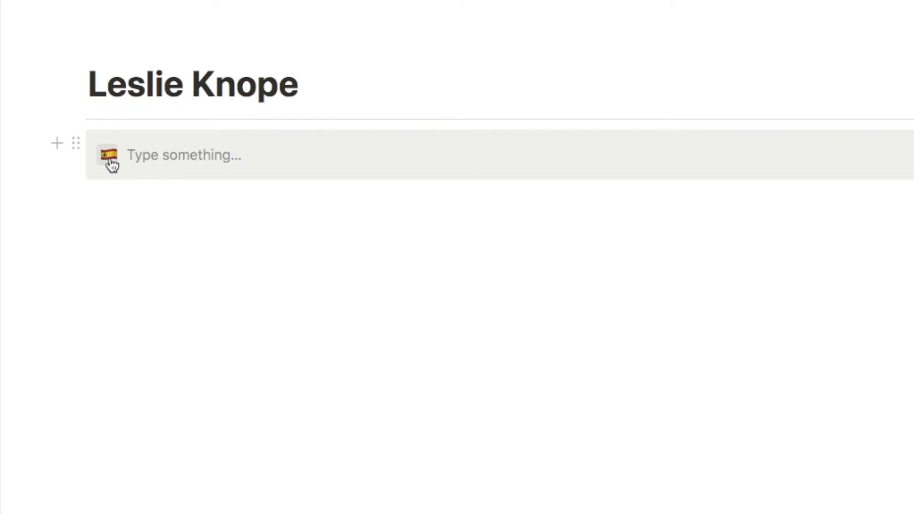
Step: Replace the callout's flag emoji with a dark gray head silhouette icon, found by filtering the icons for "human"
click(108, 155)
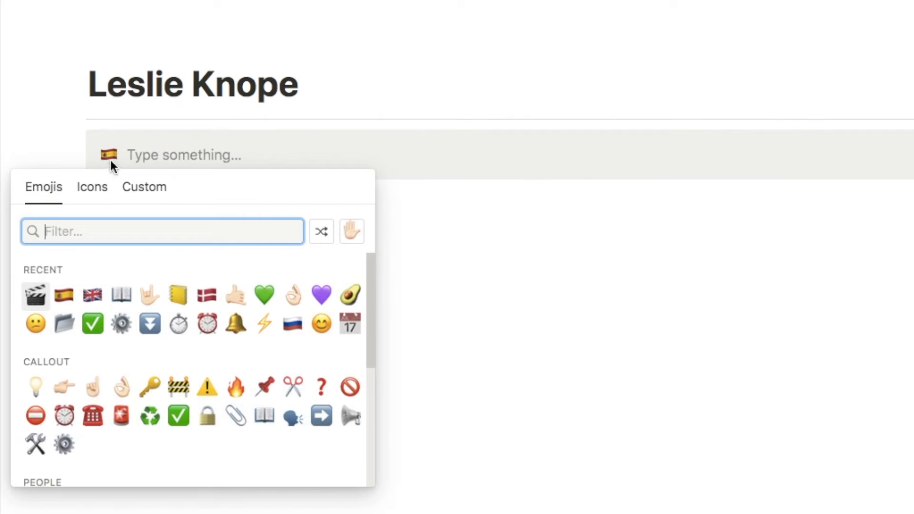
click(97, 197)
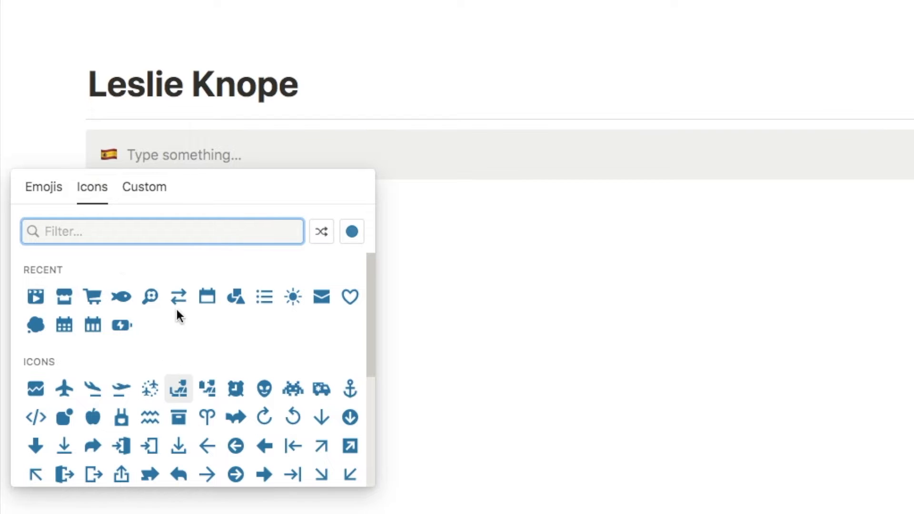
click(351, 232)
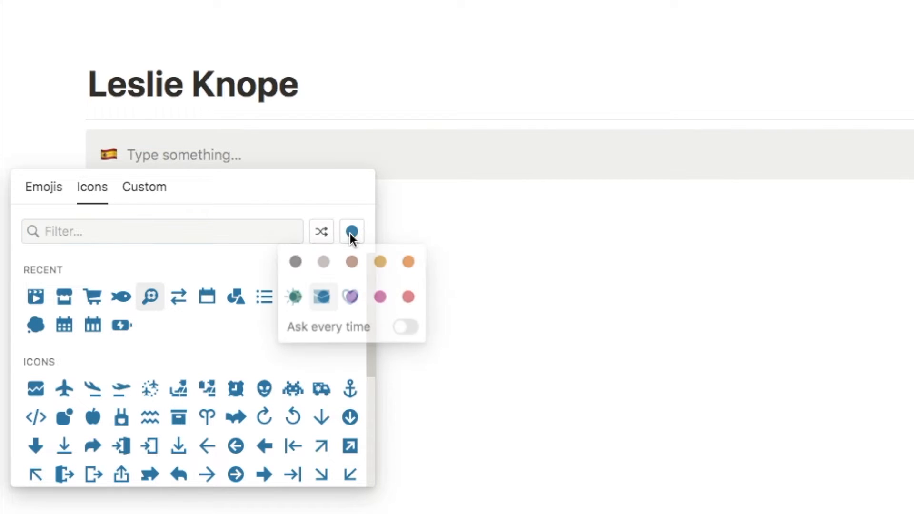
click(295, 263)
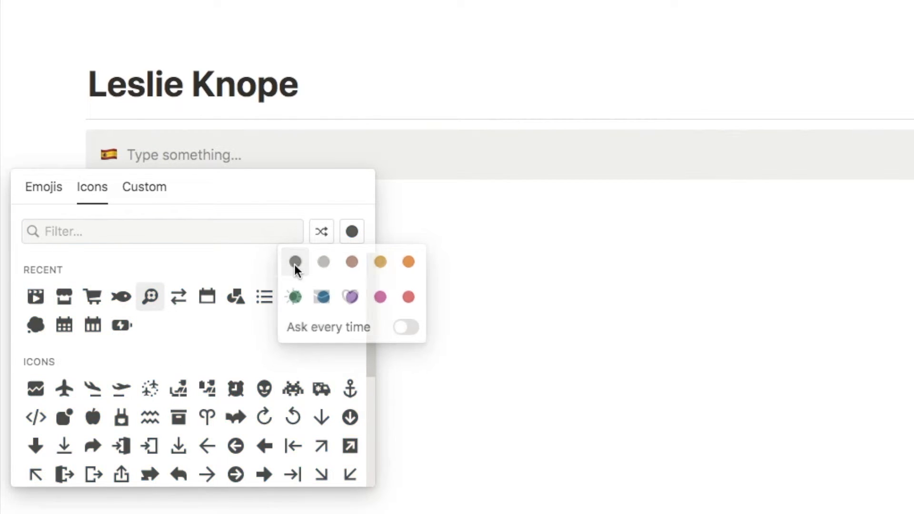
click(67, 237)
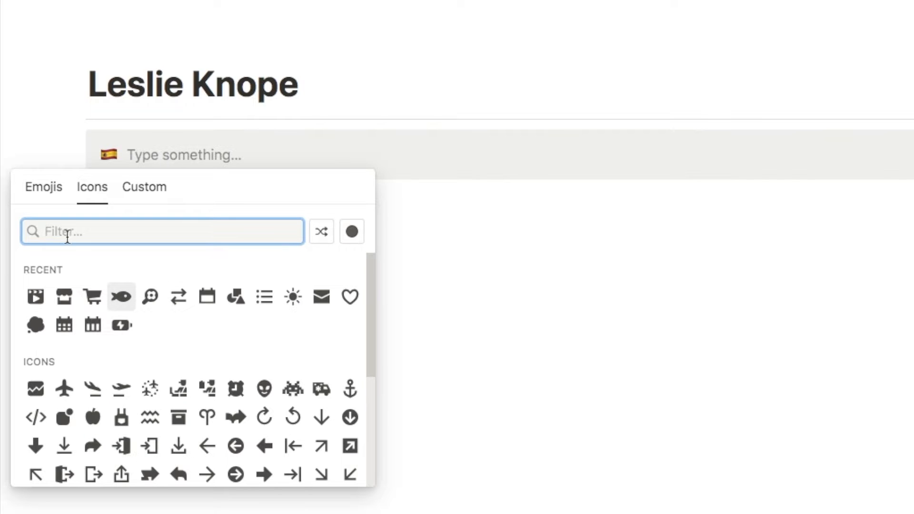
text(human)
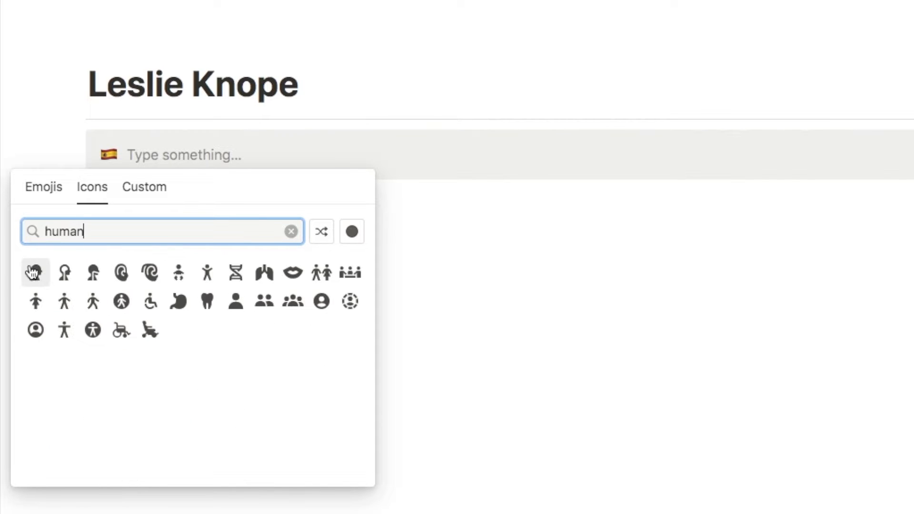
click(34, 279)
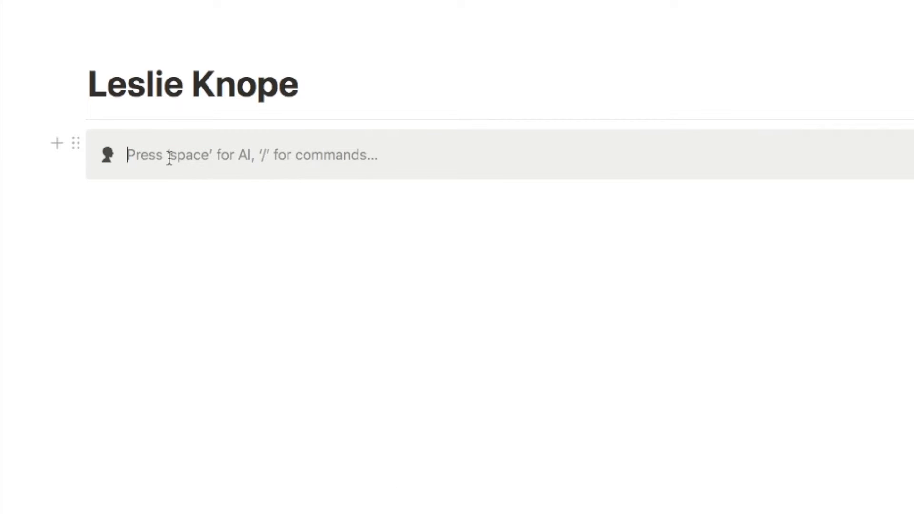
Step: Enter "About Me" in the callout and make it bold
text(About Me)
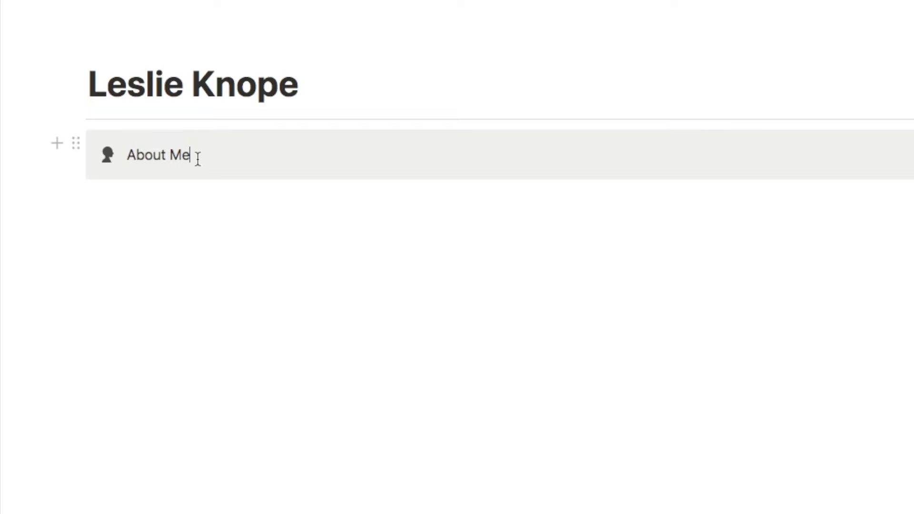
drag(198, 157, 128, 158)
click(381, 121)
Step: Add the personal summary starting "Passionate public servant with an unwavering commitment" on a new line under "About Me" inside the callout
click(205, 156)
key(Return)
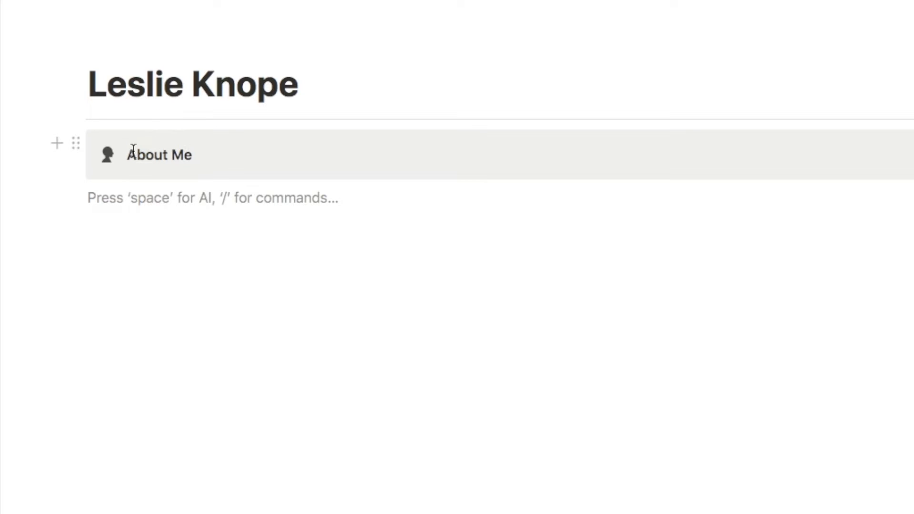
click(202, 157)
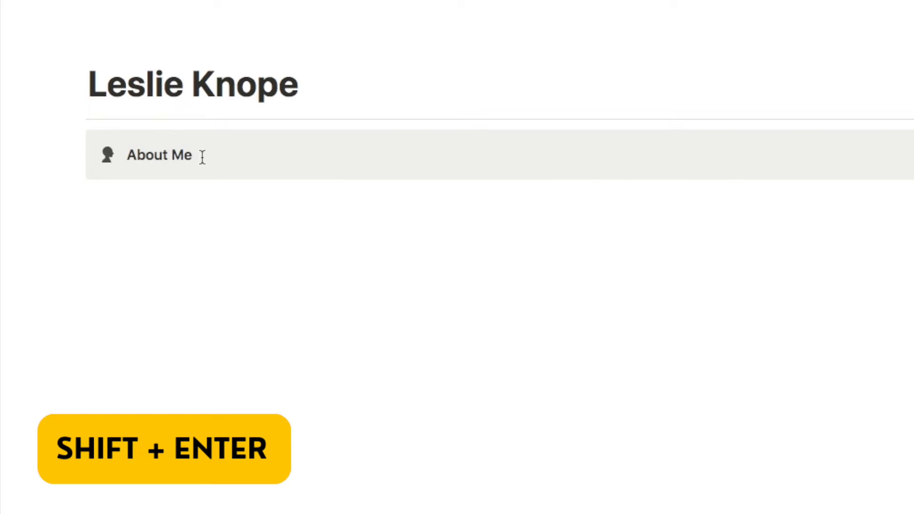
key(shift+Return)
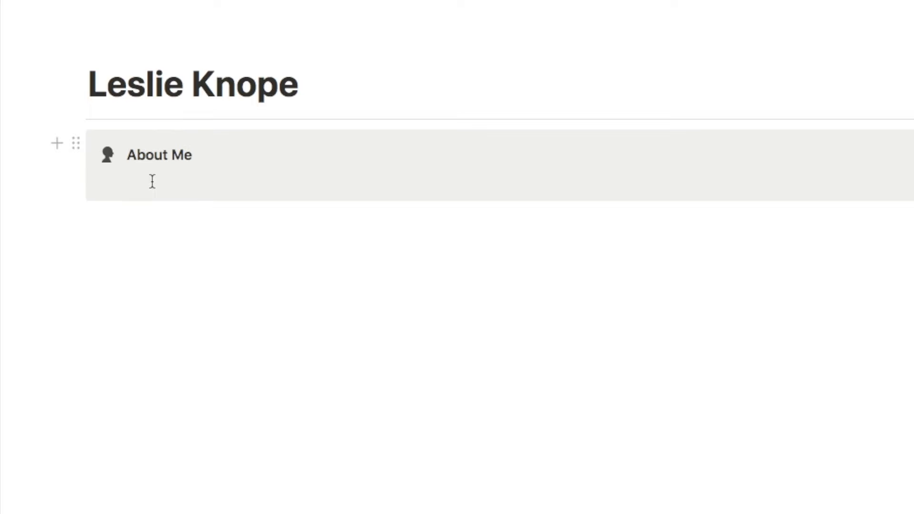
text(Passionate public servant with an unwavering commitment to improving the lives of the citizens of Pawnee, Indiana and beyond. I have a proven track record of getting things done and bringing innovative solutions to local government. My enthusiasm for community engagement, my love for parks and my dedication to public service make me a tireless advocate for positive change. With a background in local government and a heart full of ambition, I'm ready to take on any challenge and work tirelessly to make our communities thrive.)
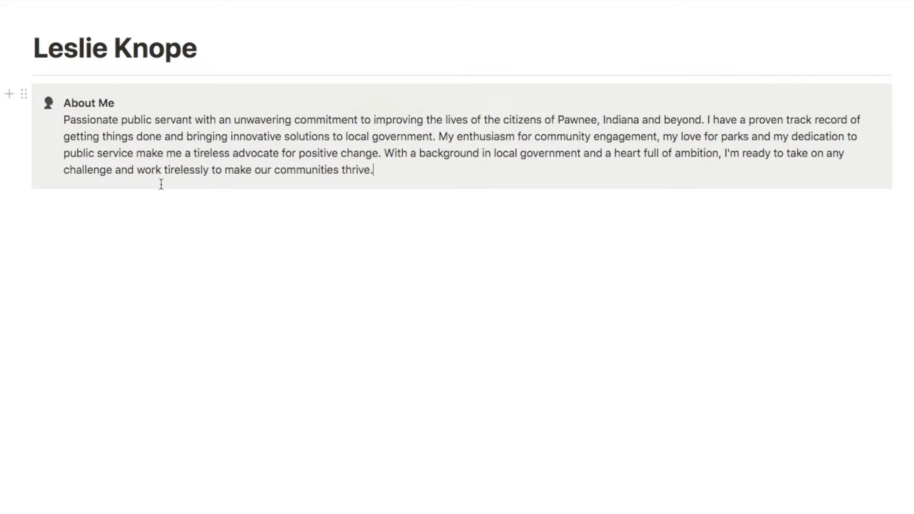
Step: Insert a 2 columns block below the About Me callout
click(146, 218)
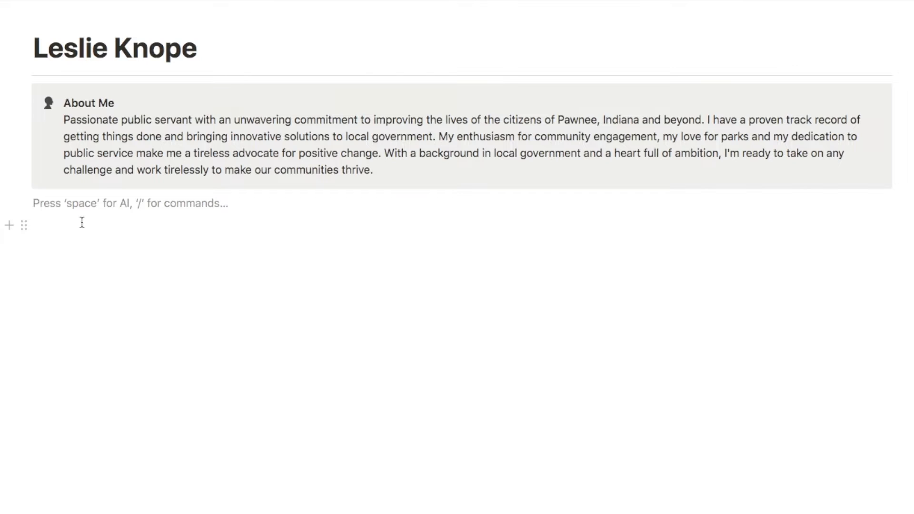
text(/2c)
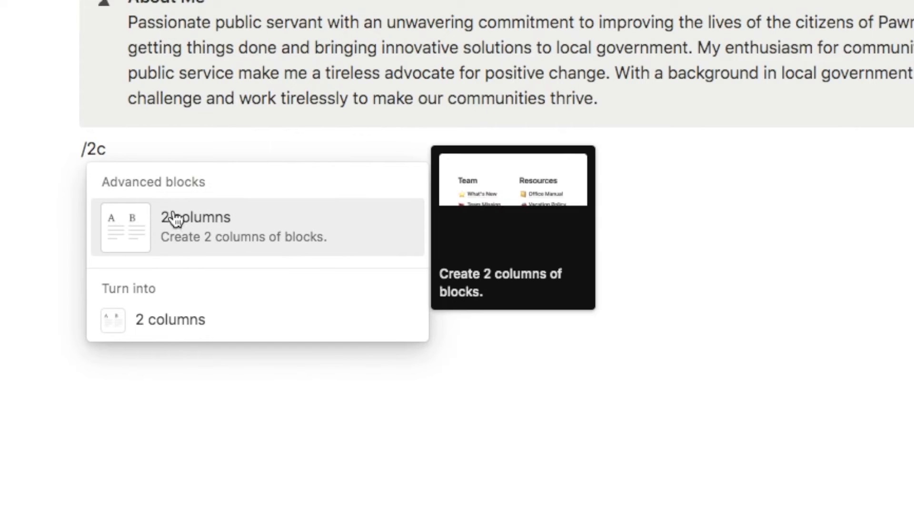
click(209, 234)
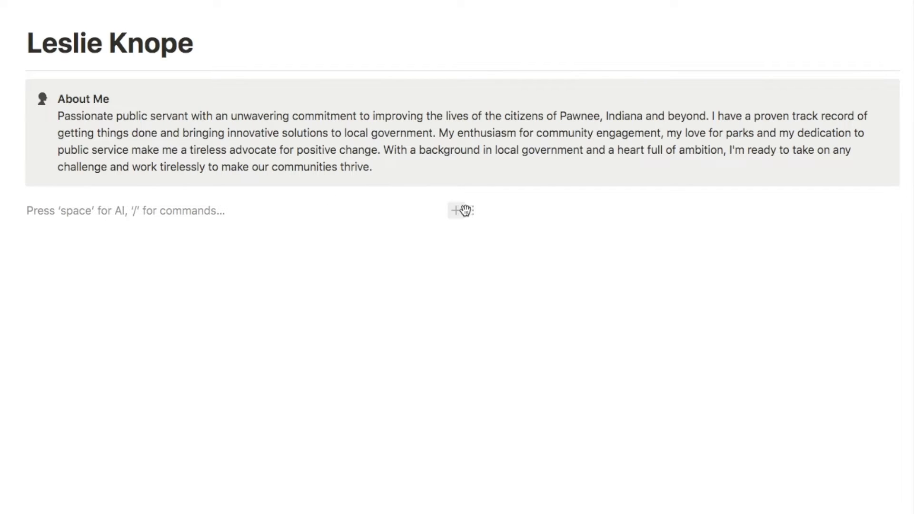
click(504, 216)
Step: Add a Heading 1 reading "Contact" in the first column, with a divider beneath it
click(251, 201)
text(/h1)
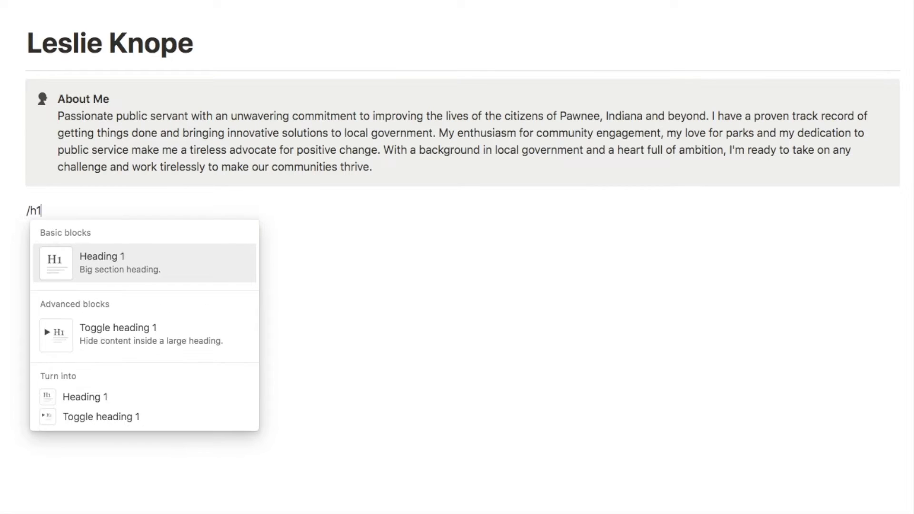
click(124, 271)
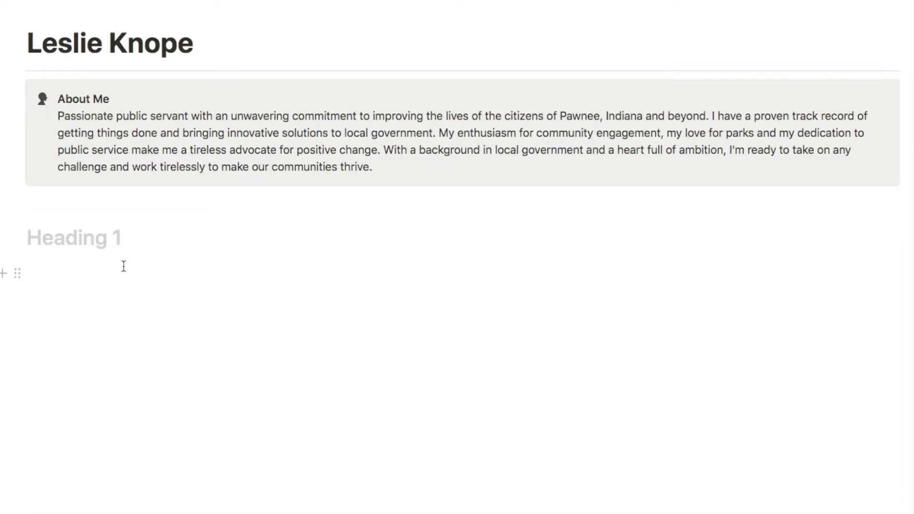
text(Contact)
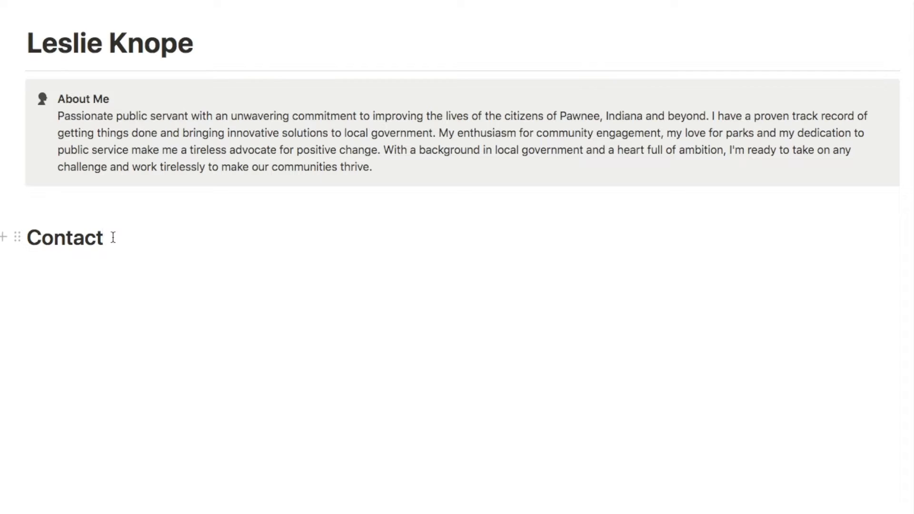
key(Return)
text(--)
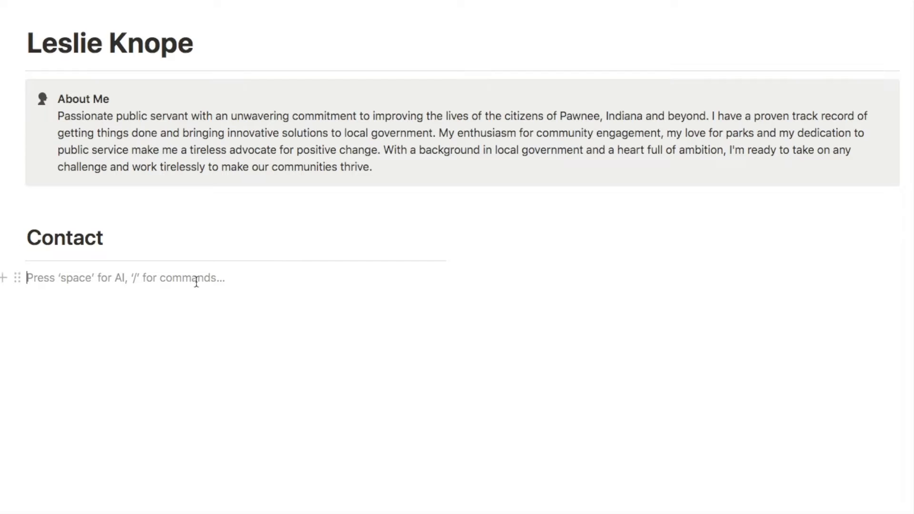
Step: Add a Heading 1 reading "Work Experience" in the second column, with a divider beneath it
drag(17, 277, 595, 231)
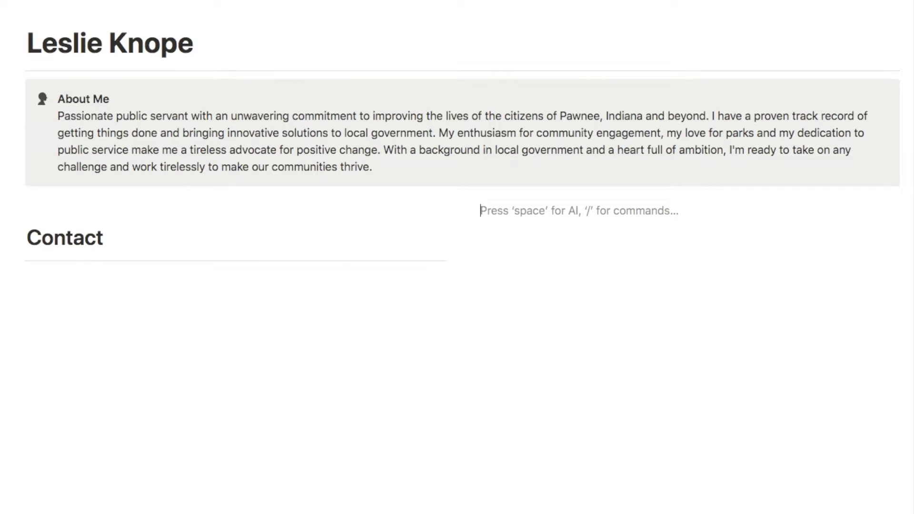
text(/h1)
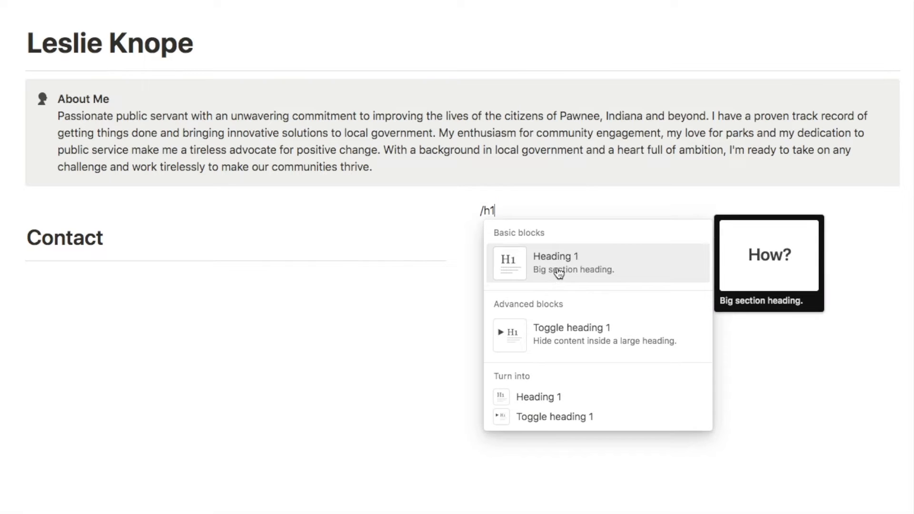
click(559, 272)
text(Work )
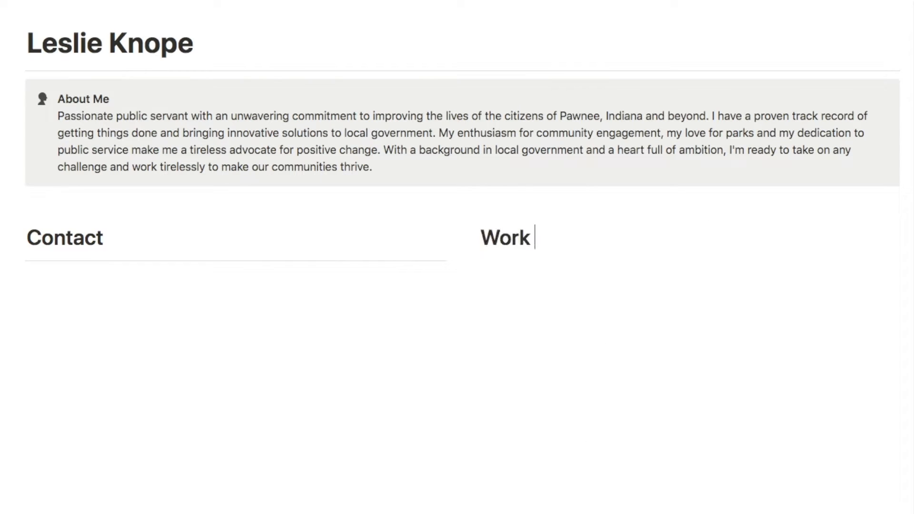
text(Experience)
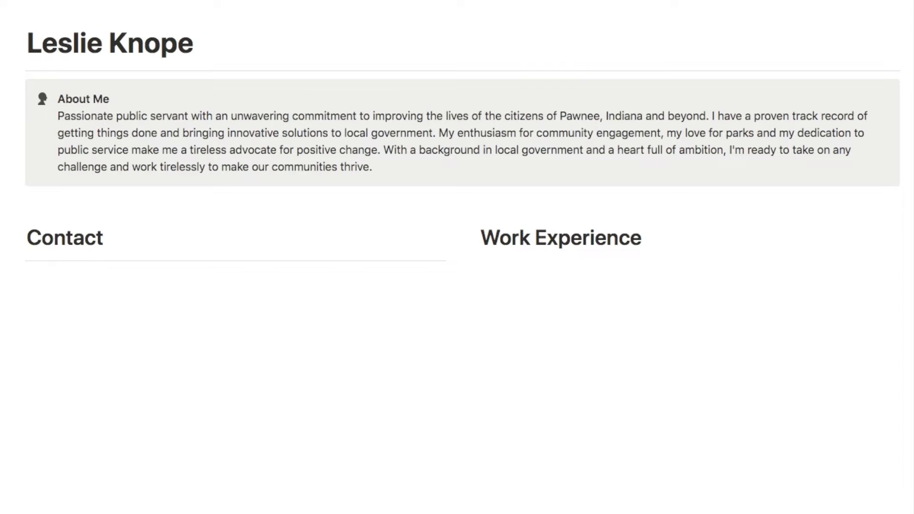
key(Return)
text(---)
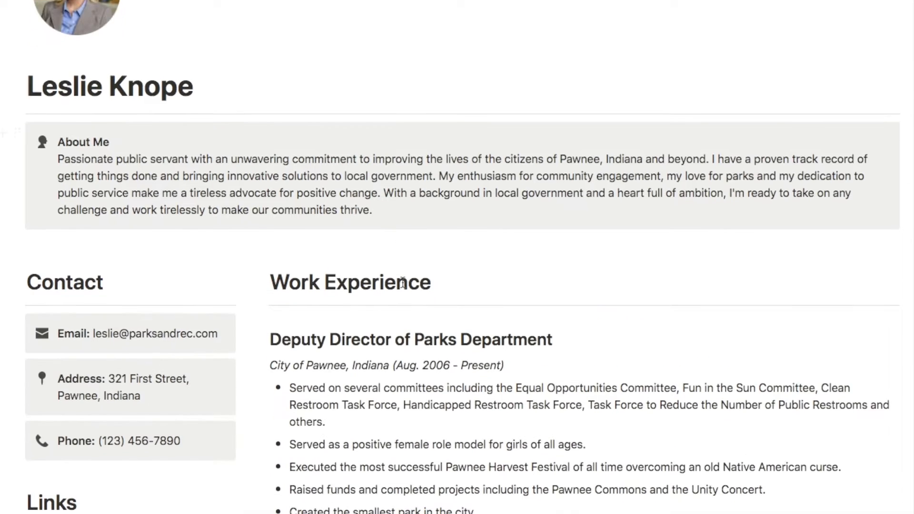
Step: Narrow the Contact column to about a quarter of the page width, giving the Work Experience column the remaining space
scroll(206, 208, down, 2)
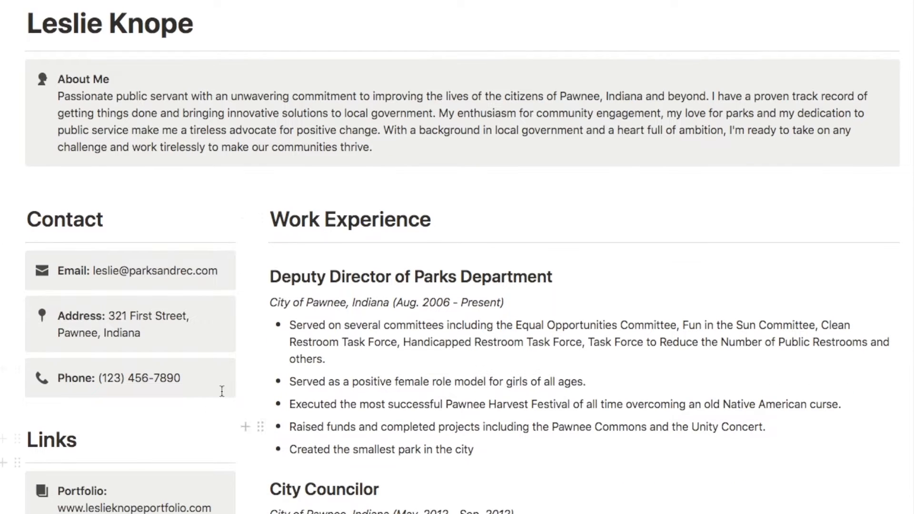
scroll(107, 204, down, 2)
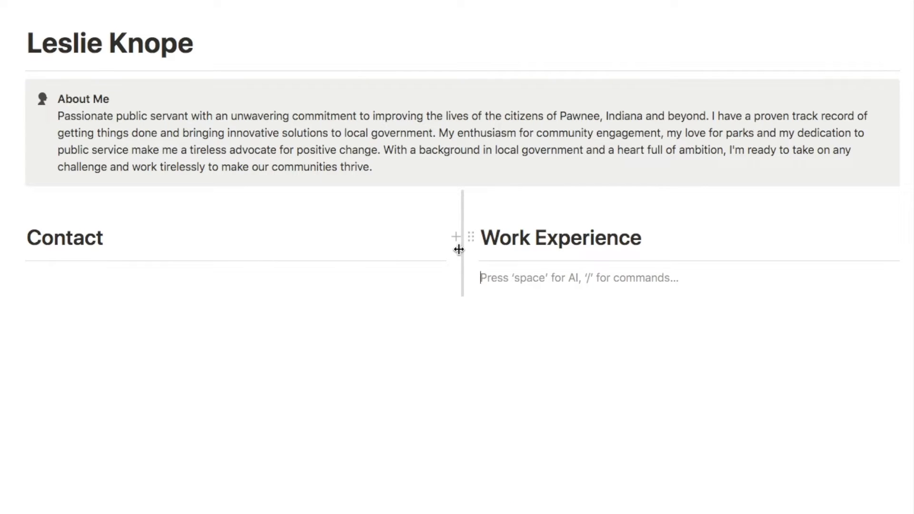
drag(460, 252, 248, 258)
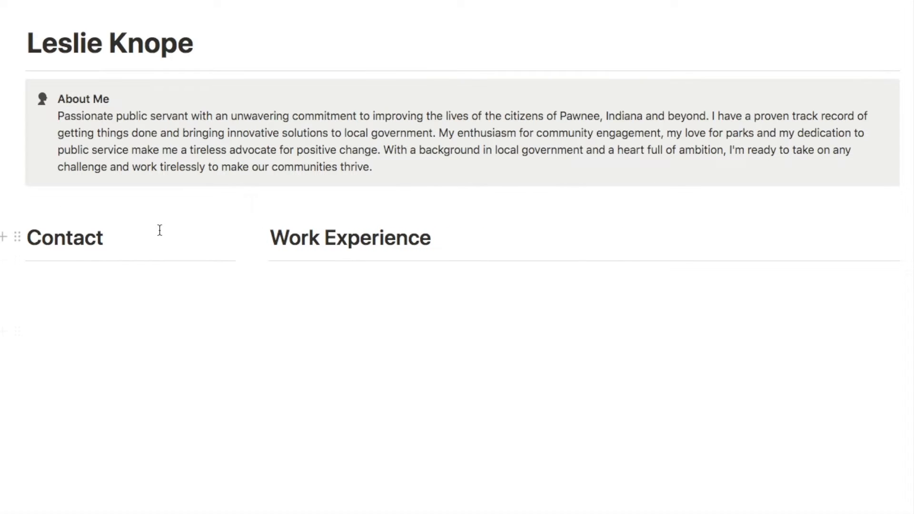
Step: Insert a callout below the Contact divider and change its icon to the closed envelope
click(43, 282)
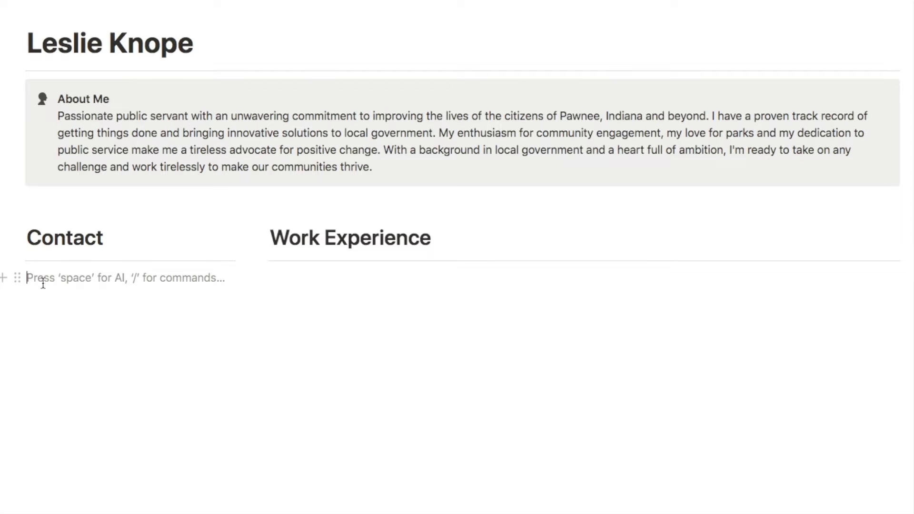
text(/call)
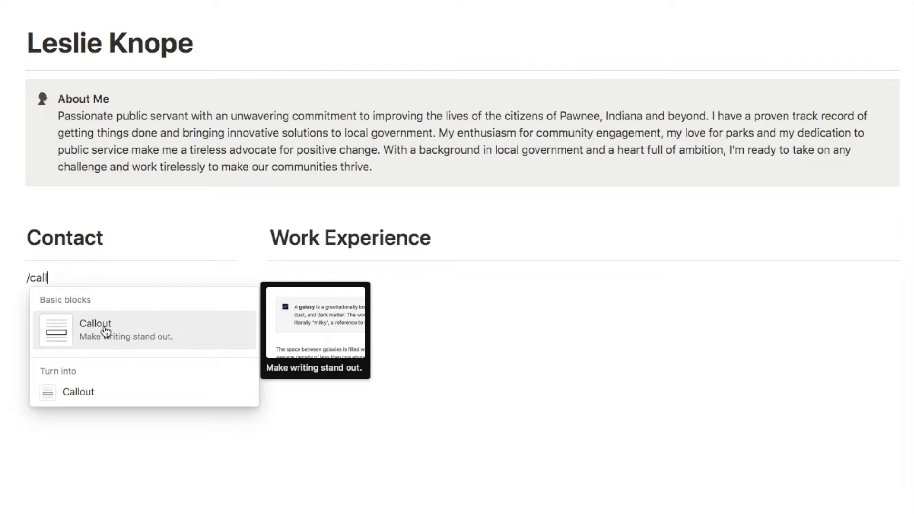
click(116, 325)
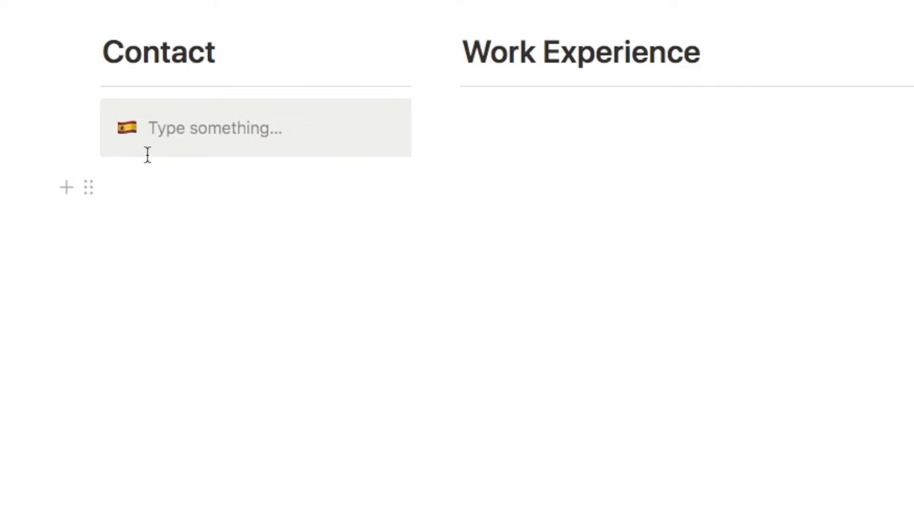
click(126, 128)
click(116, 155)
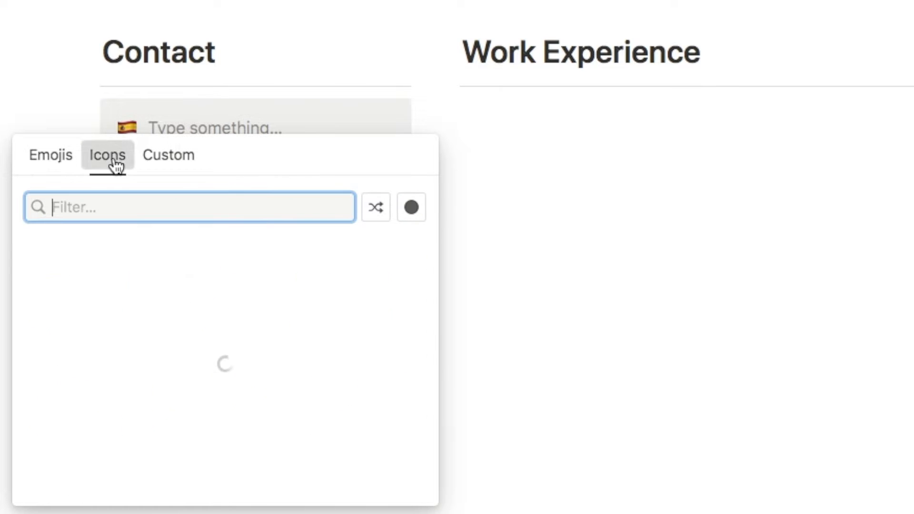
text(env)
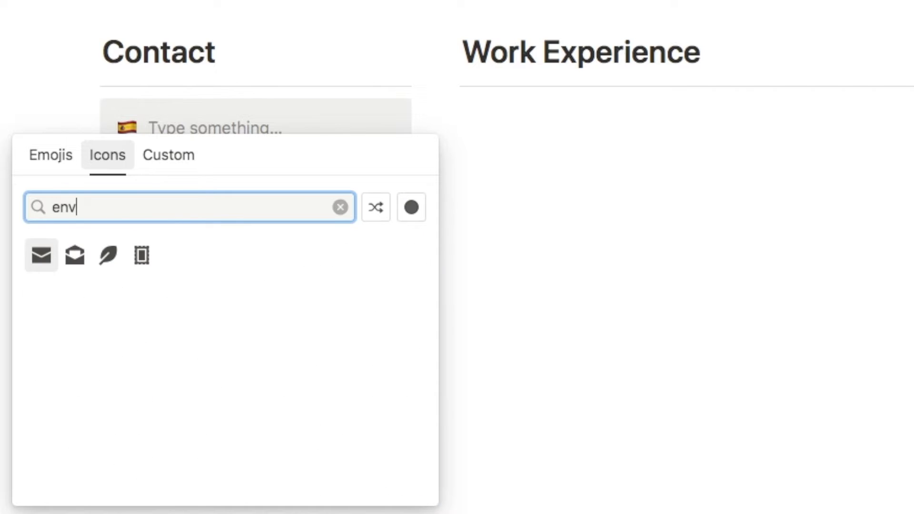
click(42, 256)
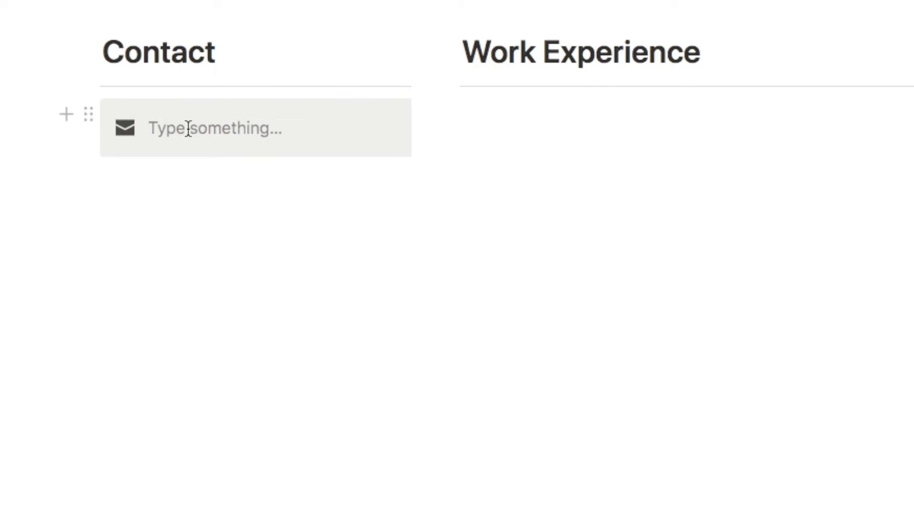
Step: Enter a bold "Email:" label in the envelope callout, followed by the contact's e-mail address in regular text
click(173, 133)
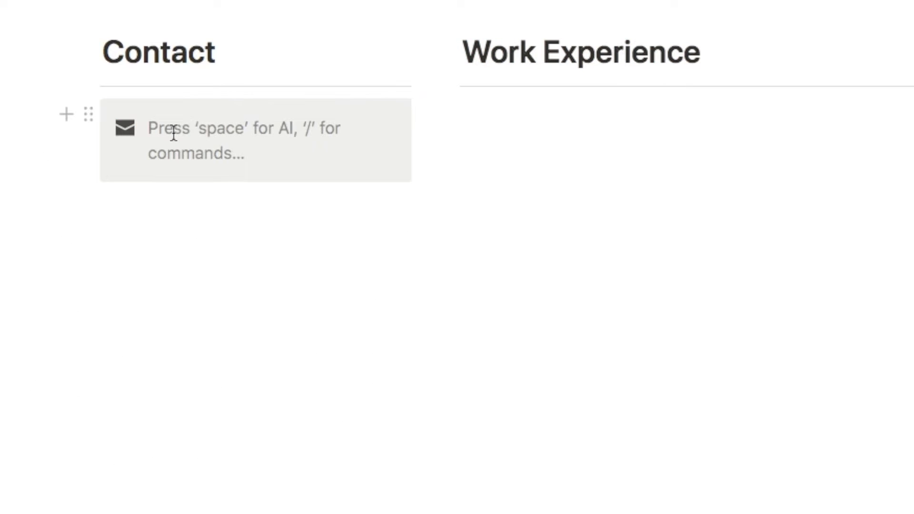
text(Email:)
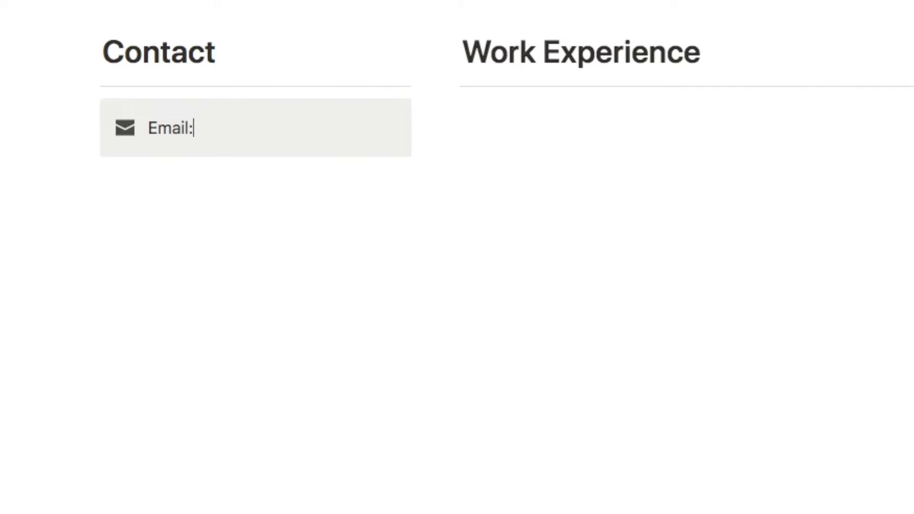
drag(198, 128, 155, 128)
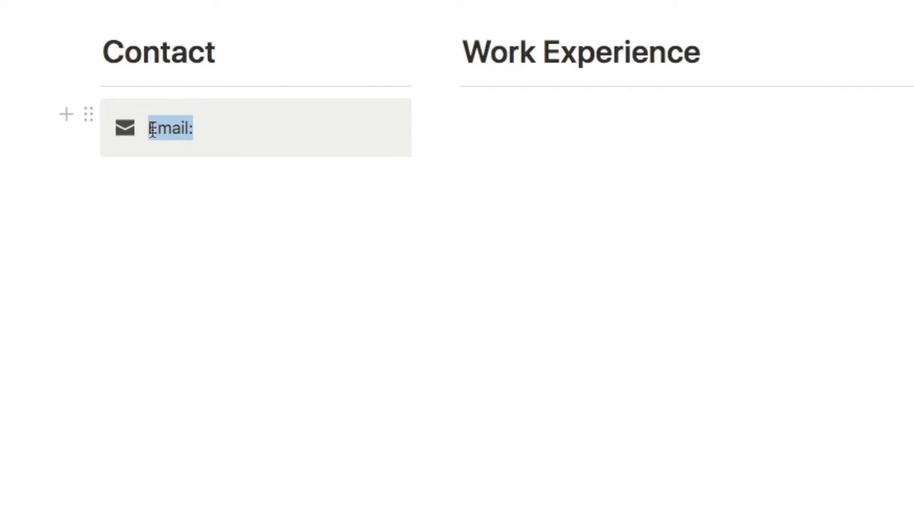
click(220, 134)
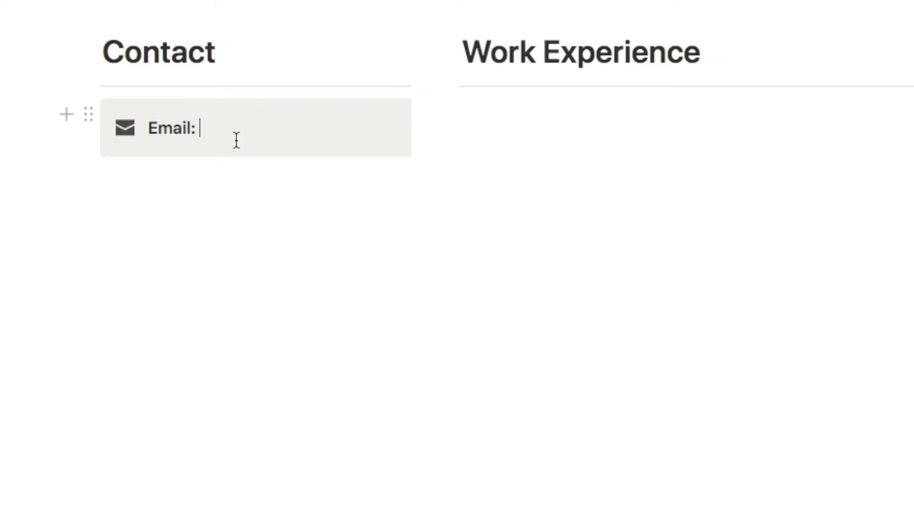
key(super+v)
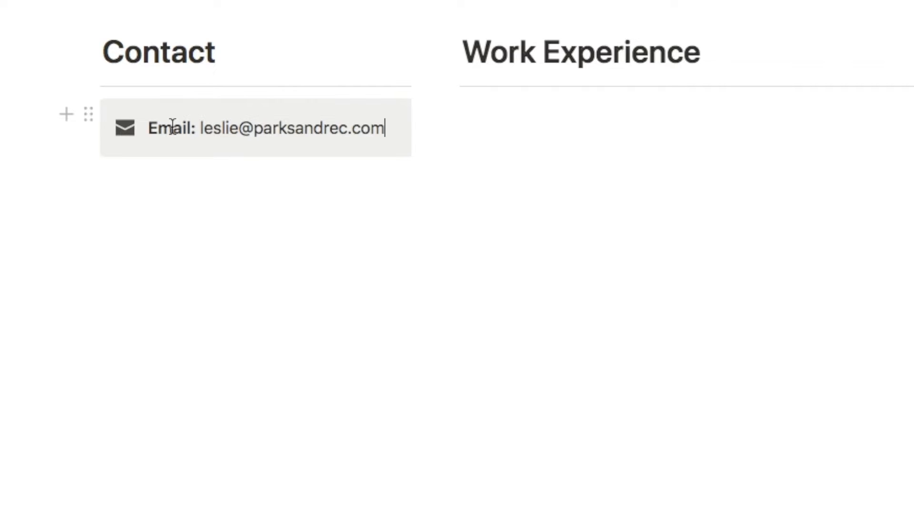
Step: Insert a second callout below the Email callout and give it the round-headed map pin icon
click(161, 186)
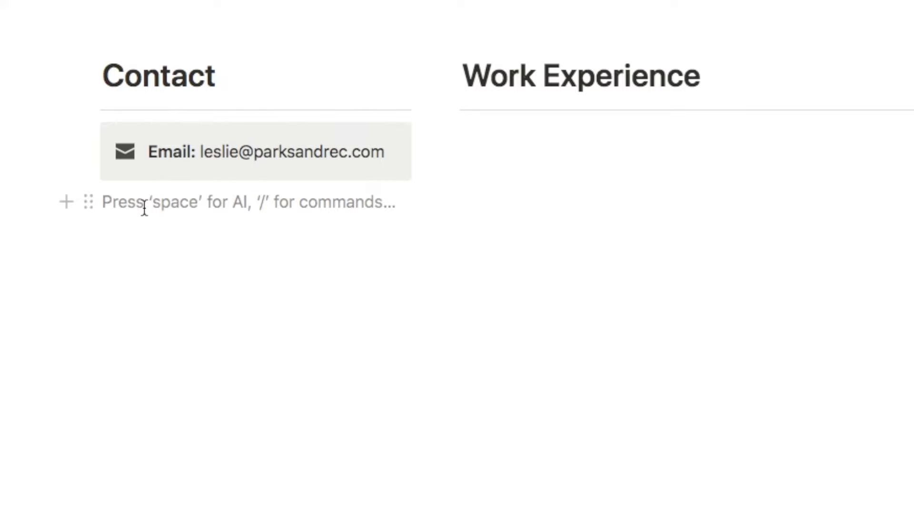
text(/call)
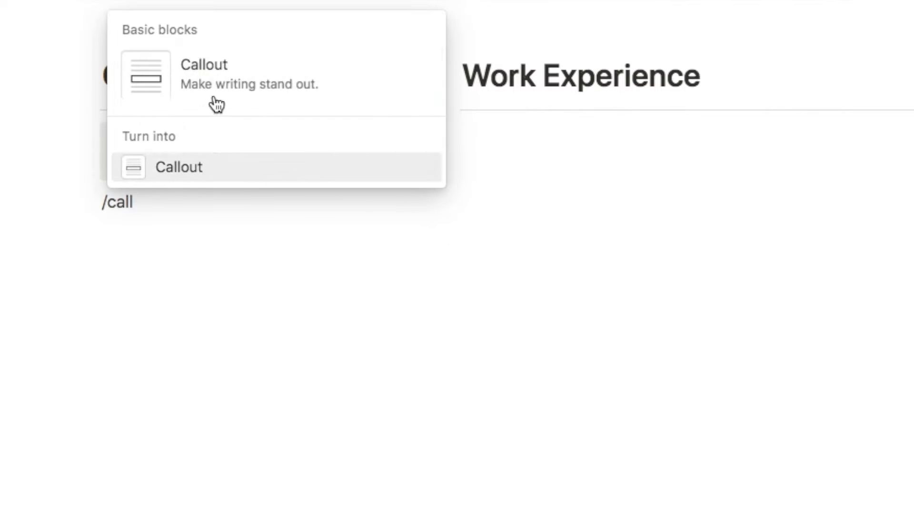
click(205, 60)
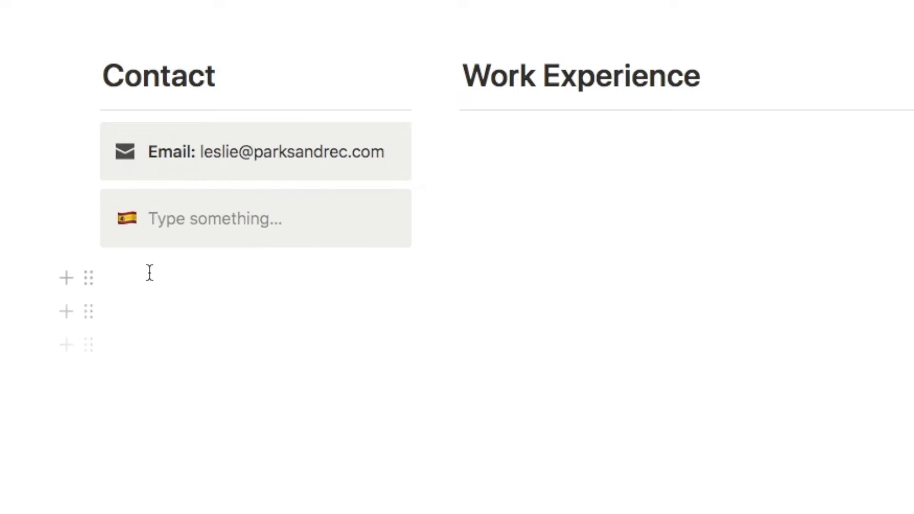
click(126, 220)
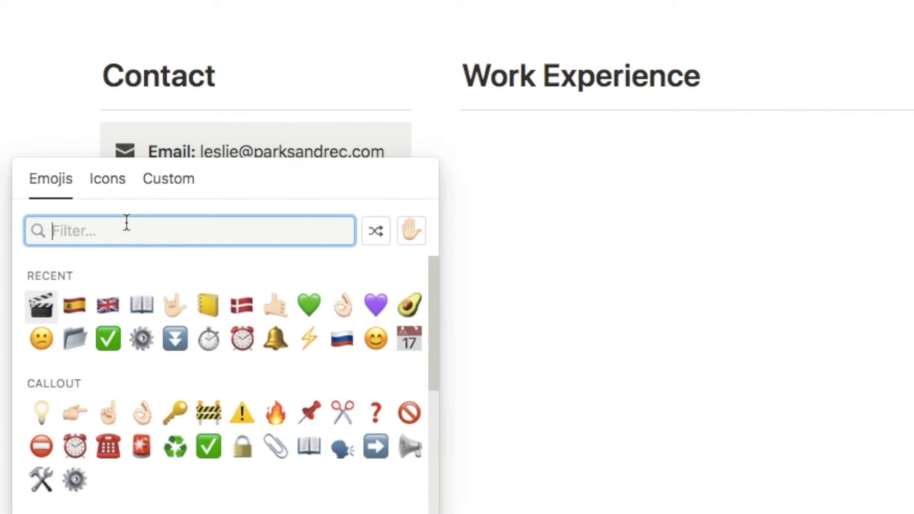
click(107, 188)
text(pin)
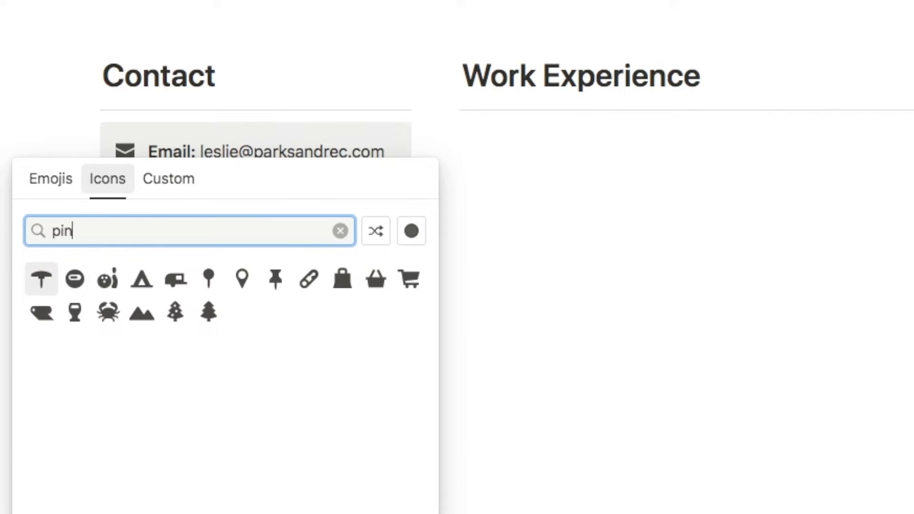
click(209, 280)
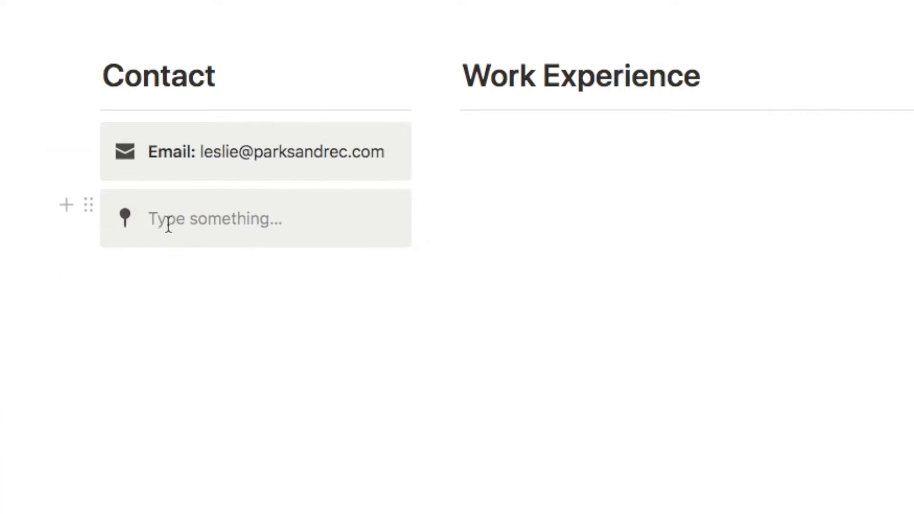
Step: Enter a bold "Address:" label in the pin callout, followed by the contact's postal address in regular text
click(170, 221)
text(Address:)
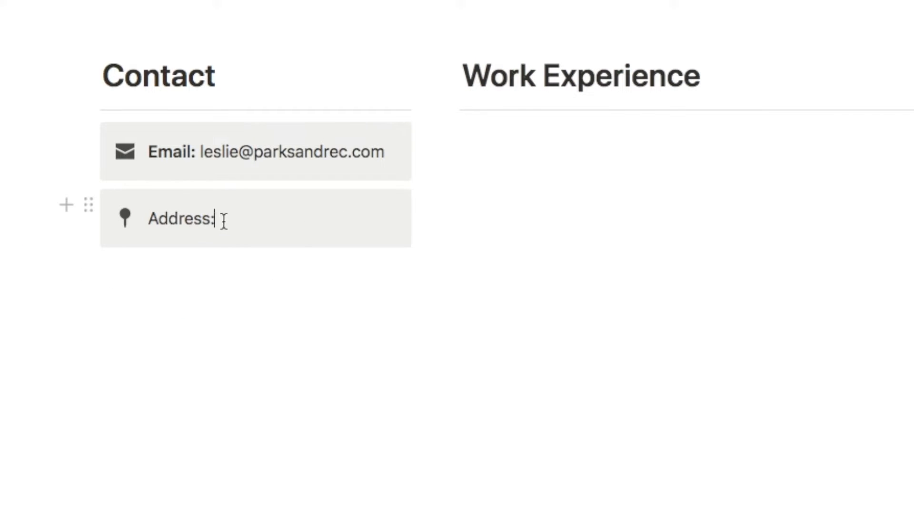
drag(223, 218, 143, 217)
click(247, 220)
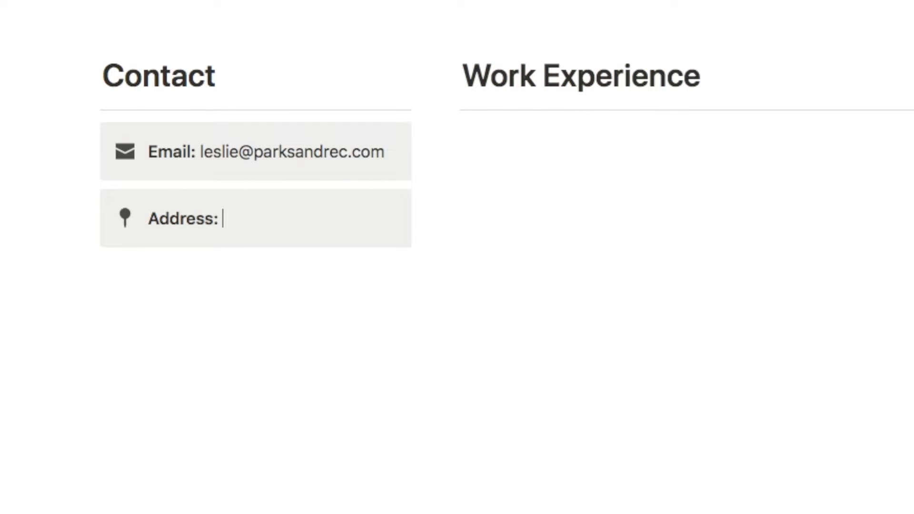
text(321 First Street, Pawnee, Indiana)
Step: Insert a third callout below the Address callout and give it the phone handset icon
key(Return)
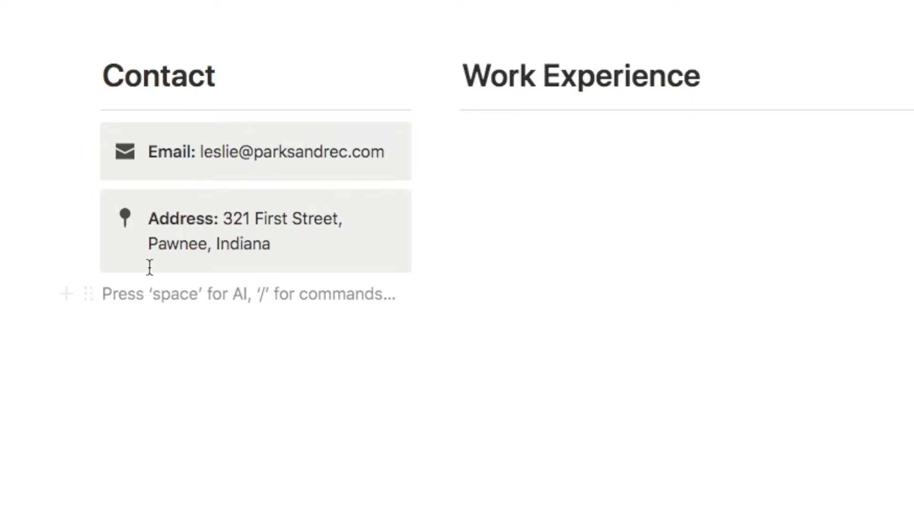
text(/call)
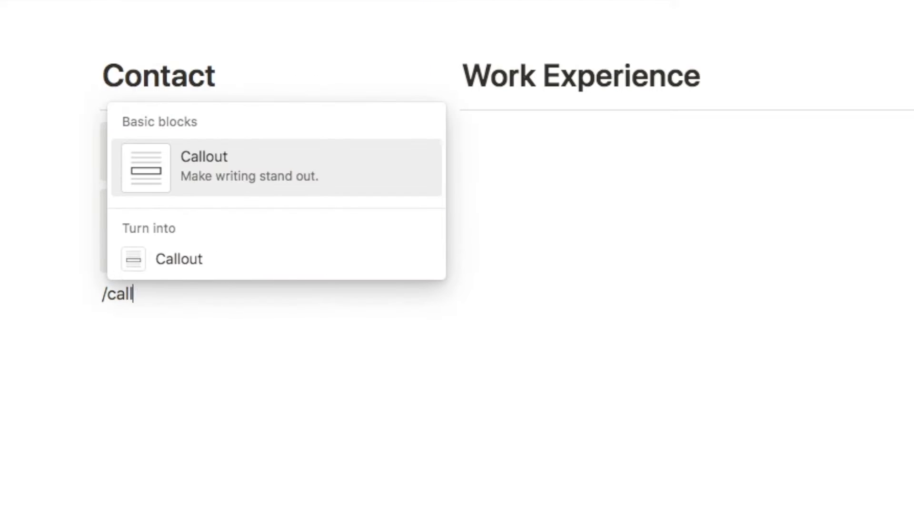
click(210, 180)
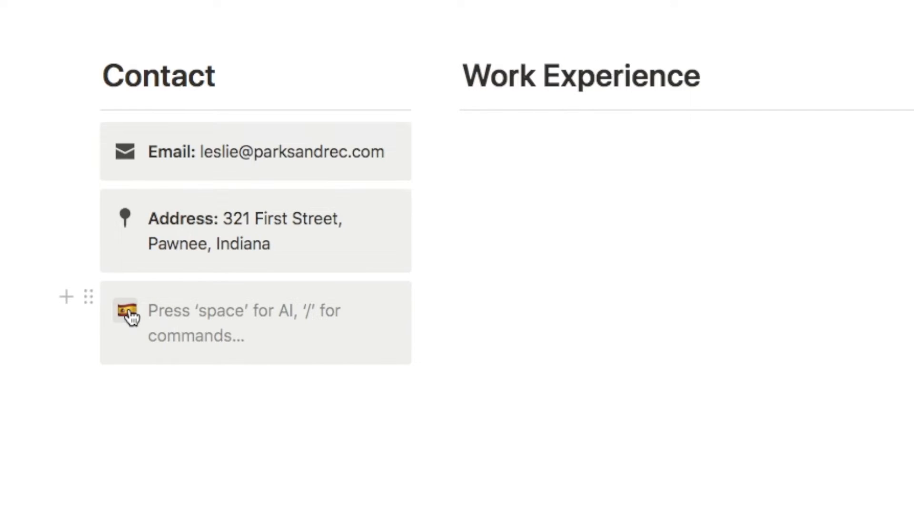
click(129, 314)
click(108, 189)
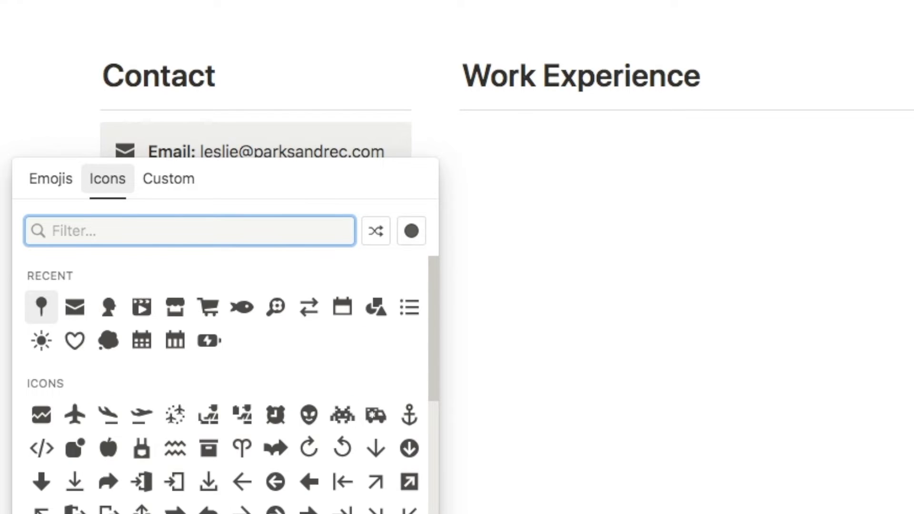
text(phone)
click(46, 284)
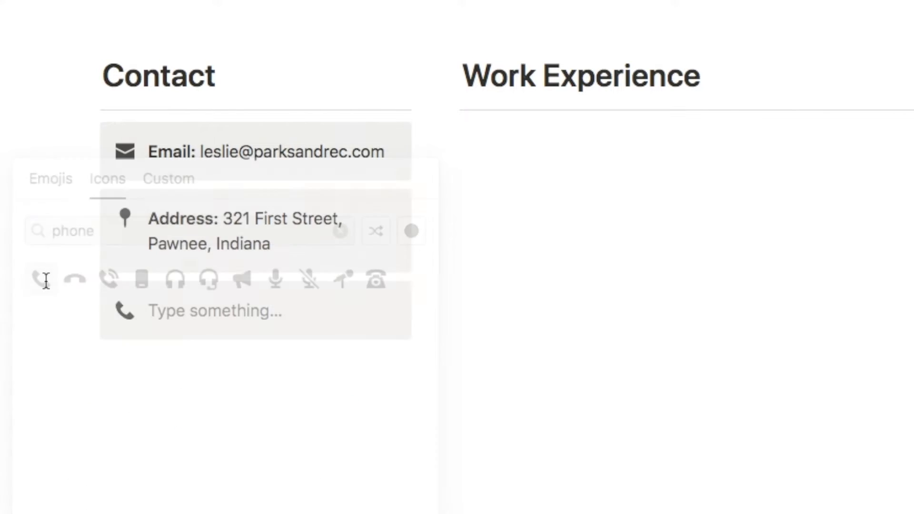
Step: Enter a bold "Phone:" label in the handset callout, followed by the contact's phone number in regular text
text(Phone:)
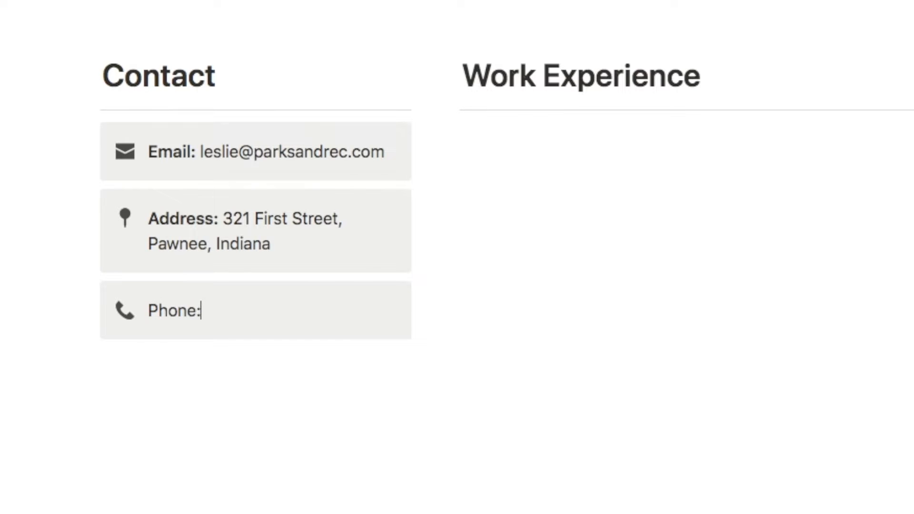
drag(214, 320, 150, 313)
key(super+b)
click(225, 313)
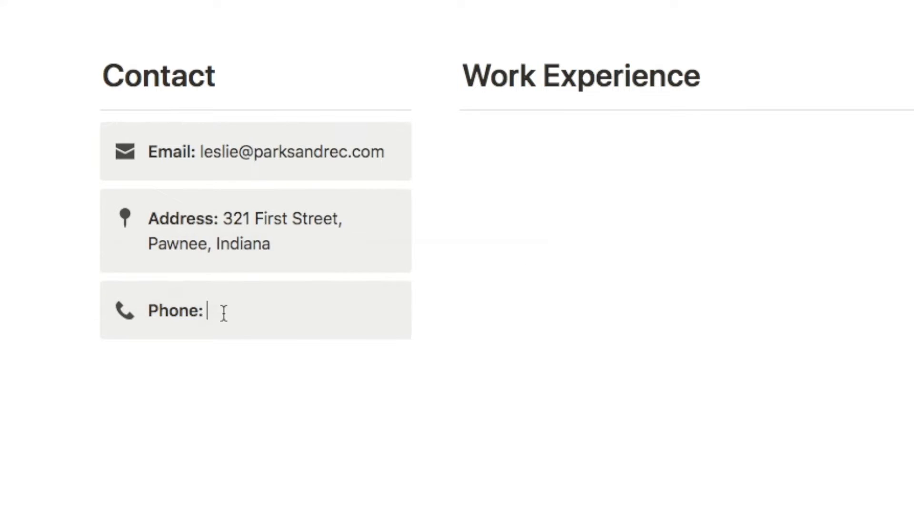
text((123) 456-7890)
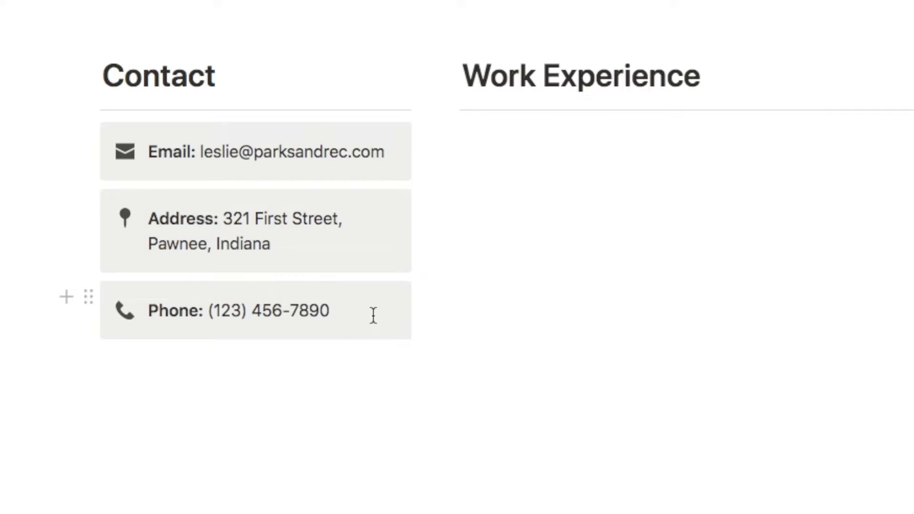
Step: Add a Heading 1 reading "Links" below the Phone callout, with a divider line beneath it
key(Return)
scroll(130, 383, down, 2)
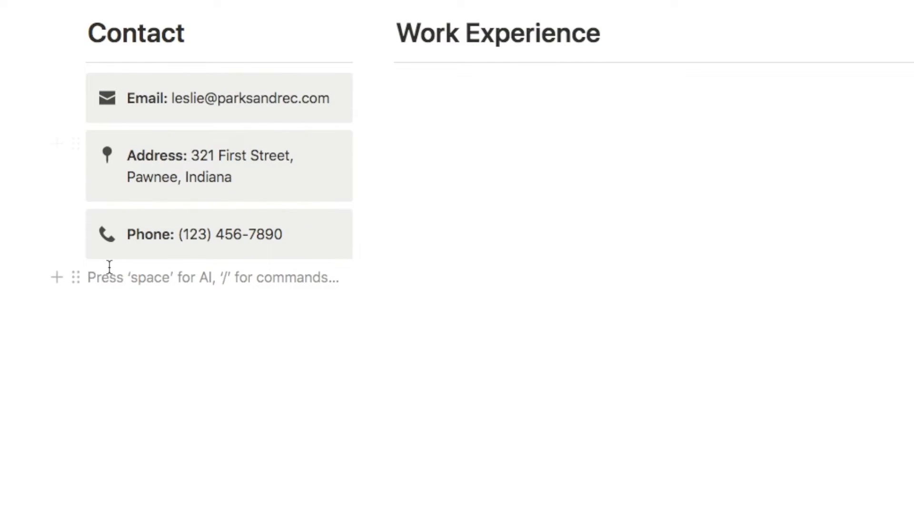
text(/h1)
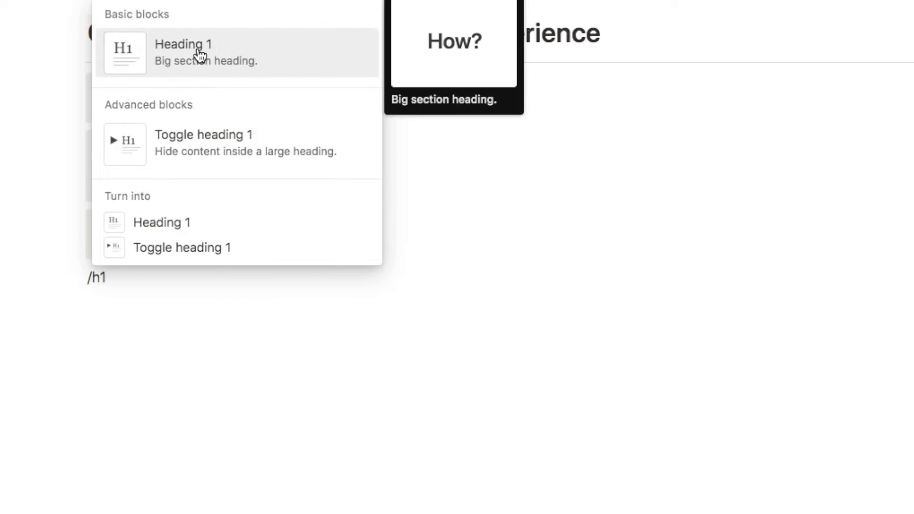
click(199, 55)
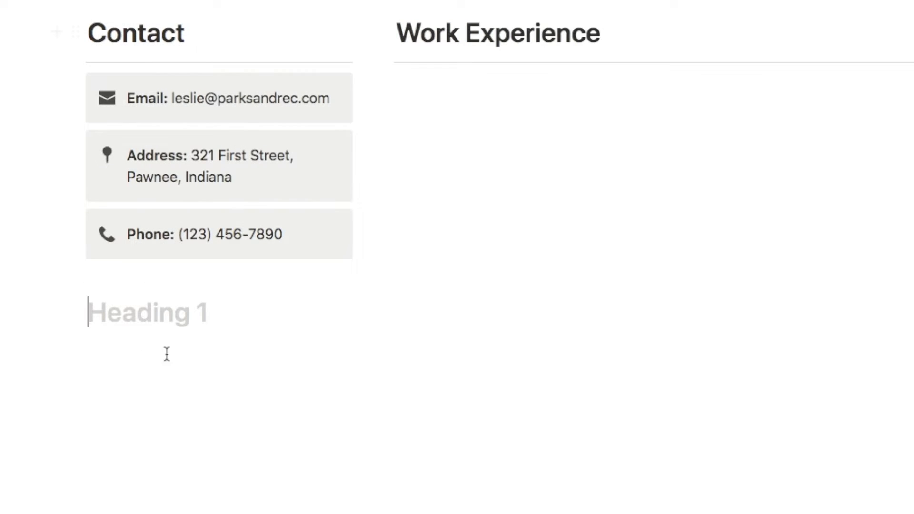
text(Links)
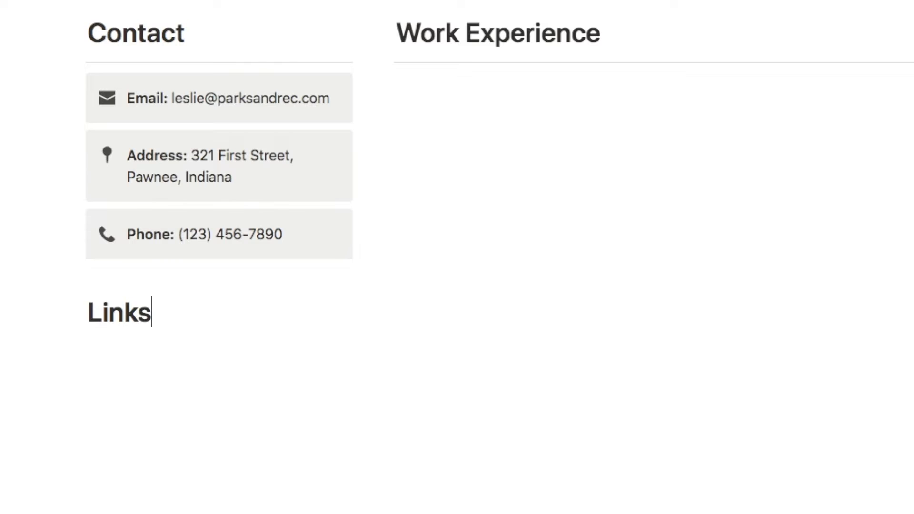
key(Return)
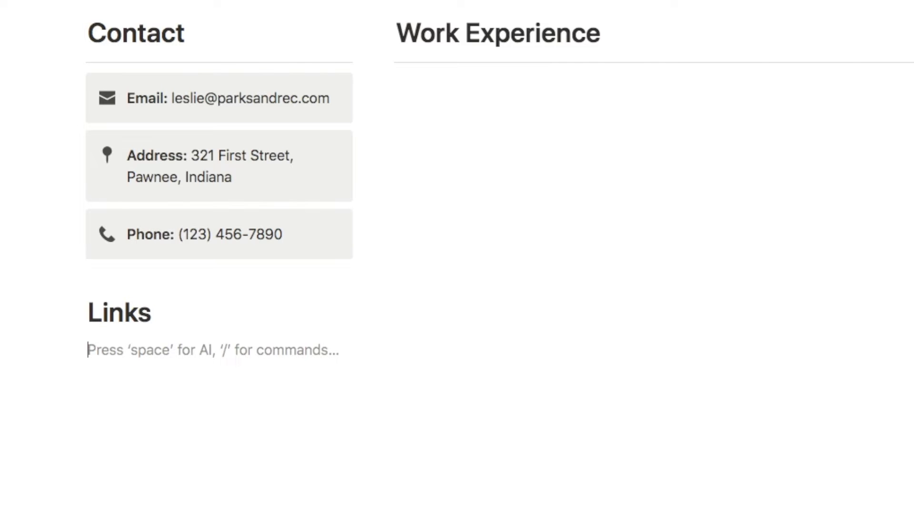
text(---)
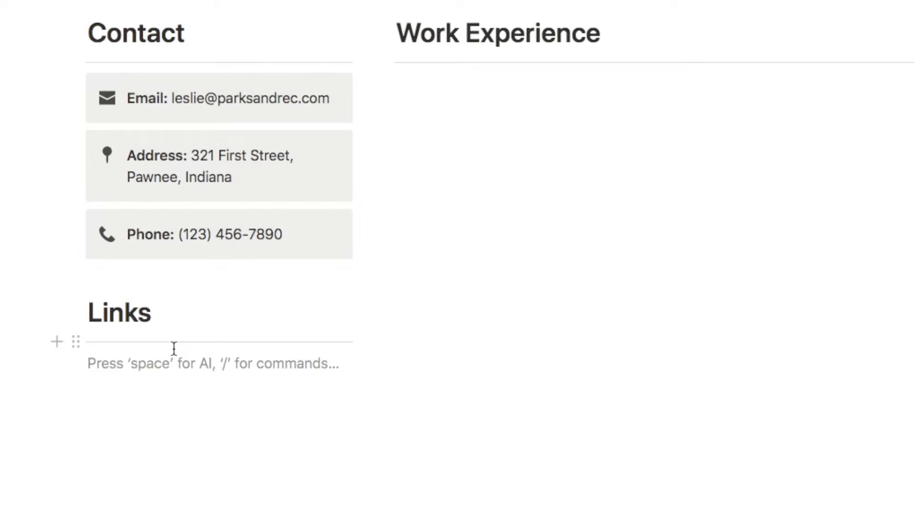
Step: Insert a callout below the Links divider and give it the closed book icon, found by searching the icons for "book"
scroll(174, 348, down, 1)
text(/call)
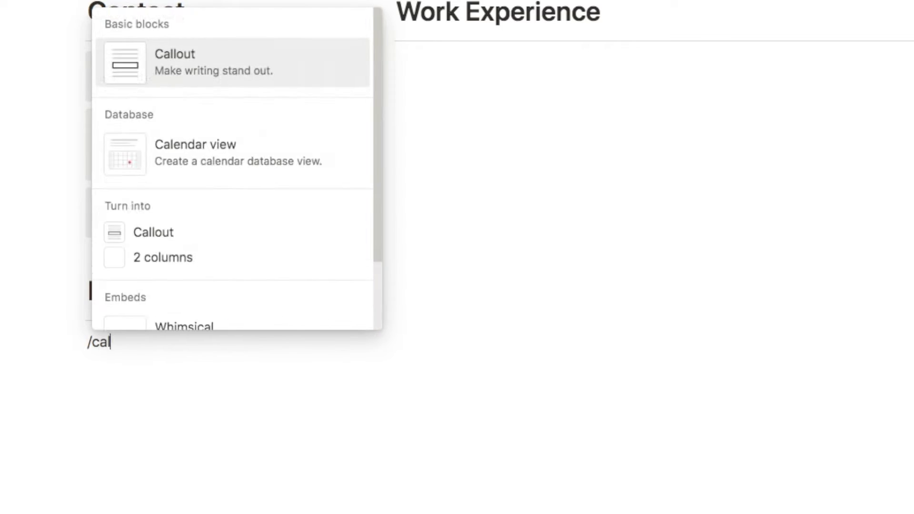
click(198, 244)
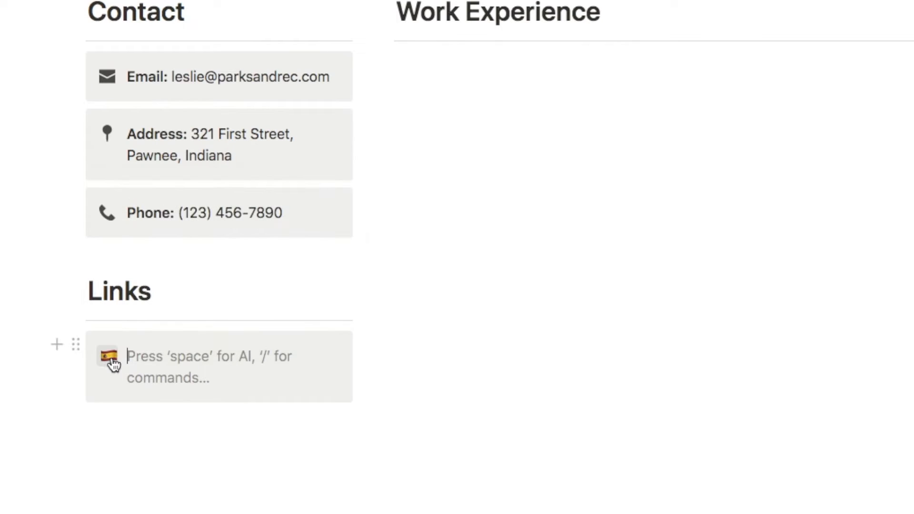
click(109, 356)
click(87, 299)
text(book)
click(36, 376)
Step: Enter a bold "Portfolio:" label in the book callout, with the portfolio web address in regular text on a new line within it
text(Portfolio)
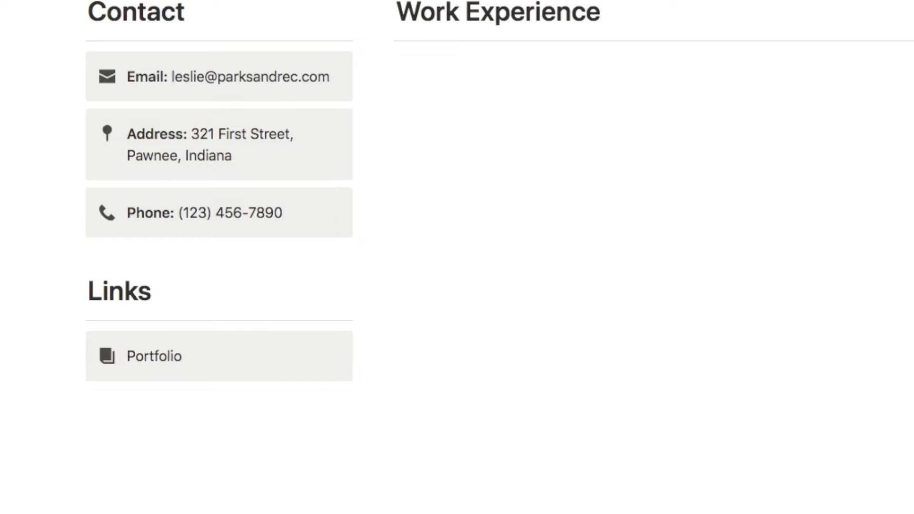
text(:)
drag(196, 358, 134, 360)
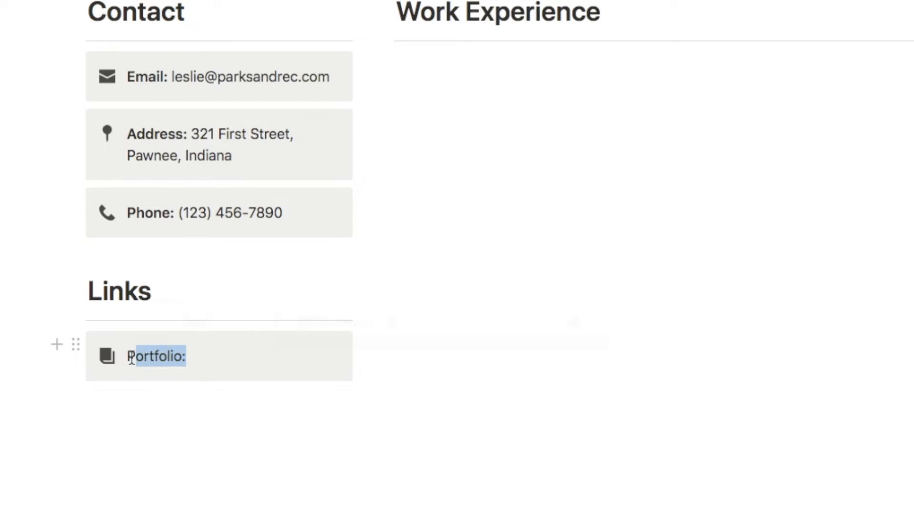
key(super+b)
click(214, 359)
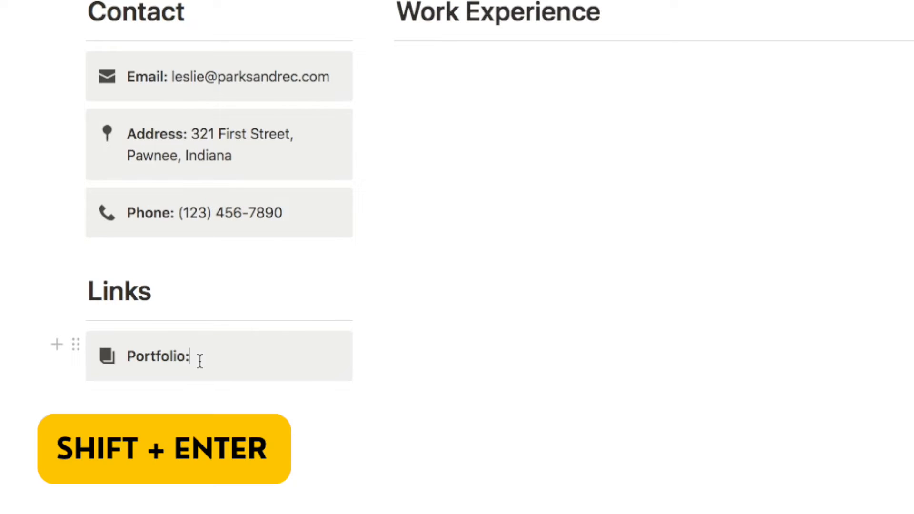
key(shift+Return)
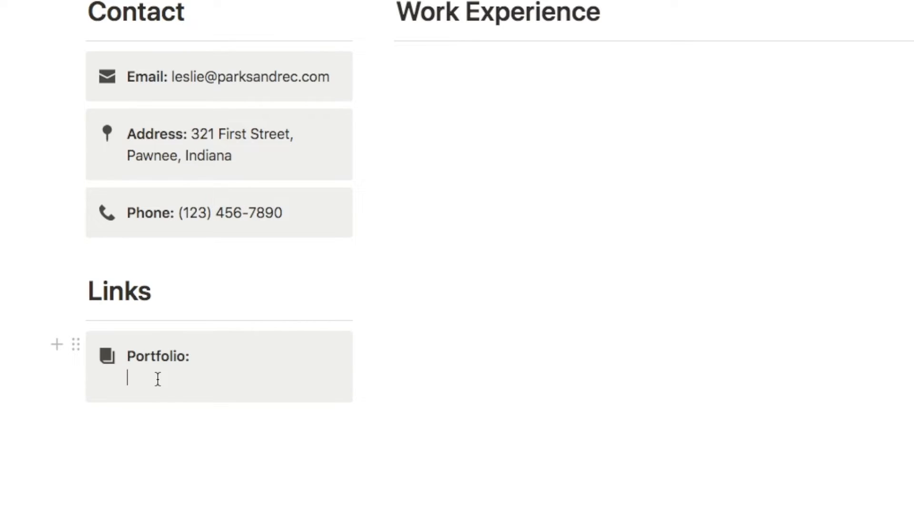
text(www.leslieknopeportfolio.com)
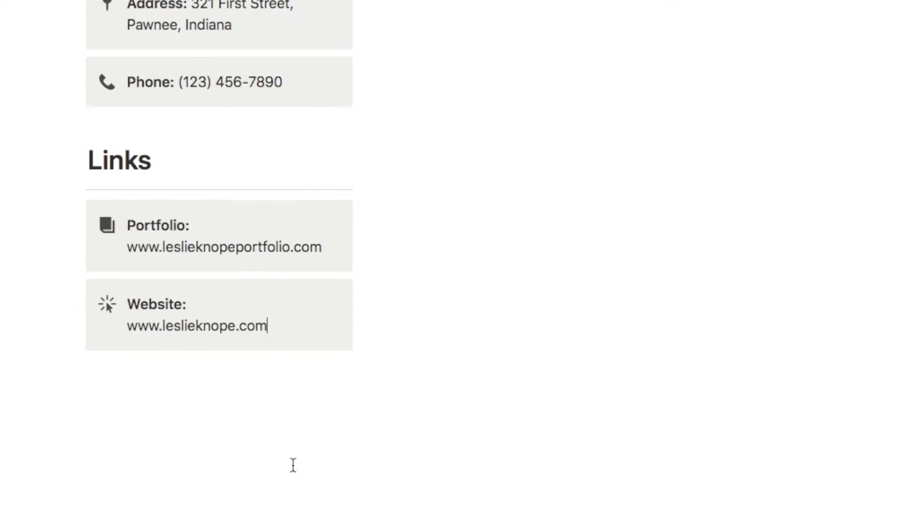
Step: Add a Heading 1 reading "Languages" below the Website callout, with a divider line beneath it
click(161, 418)
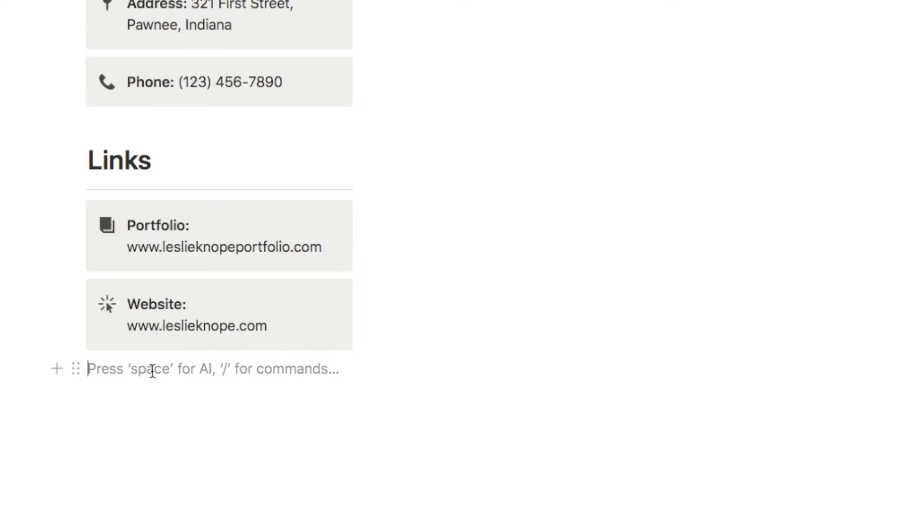
text(/h1)
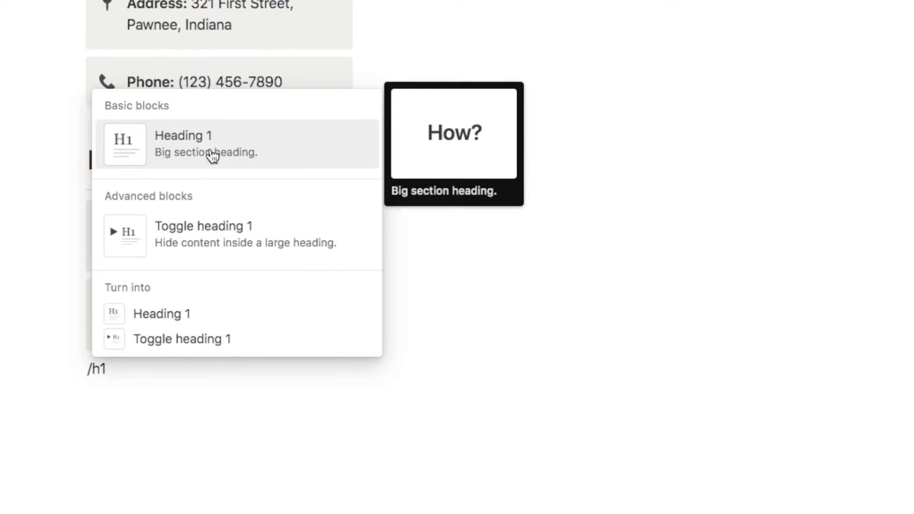
click(213, 155)
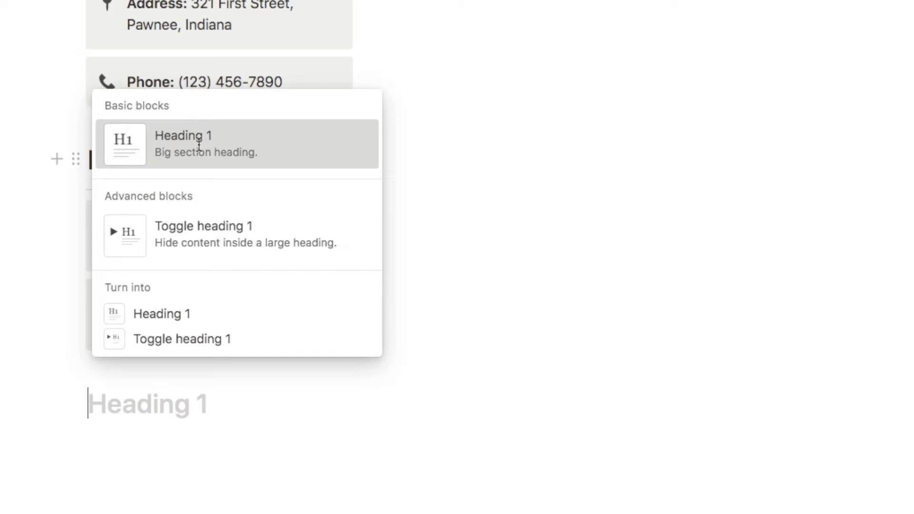
text(Languages)
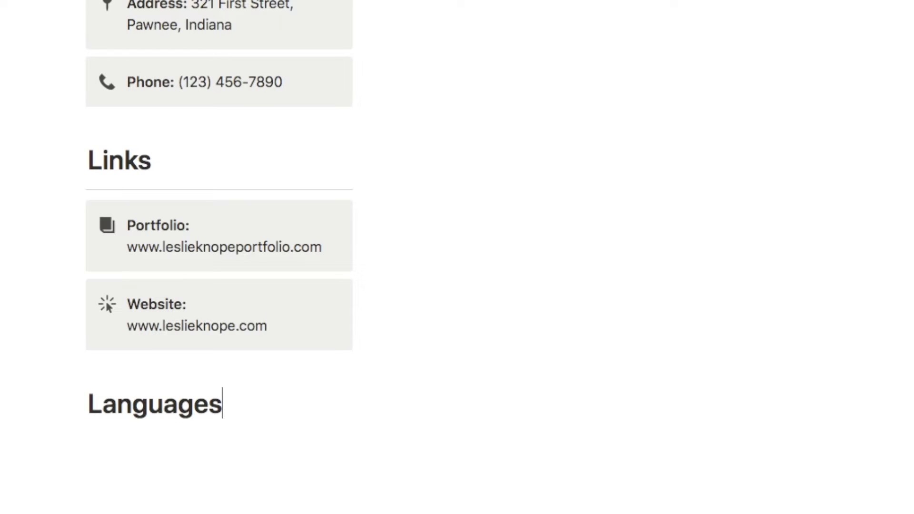
key(Return)
text(--)
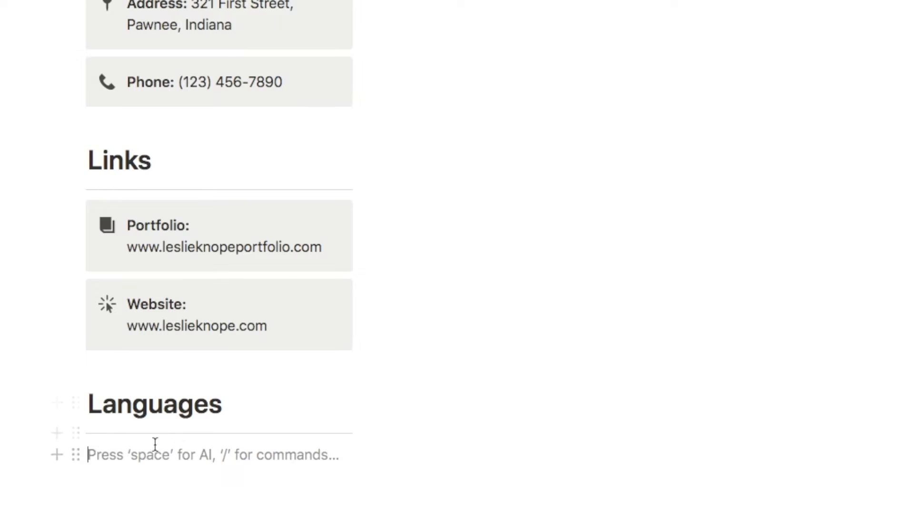
Step: Insert a callout below the Languages divider and give it the translation speech bubbles icon, found by searching the icons for "lang"
scroll(175, 435, down, 4)
text(/call)
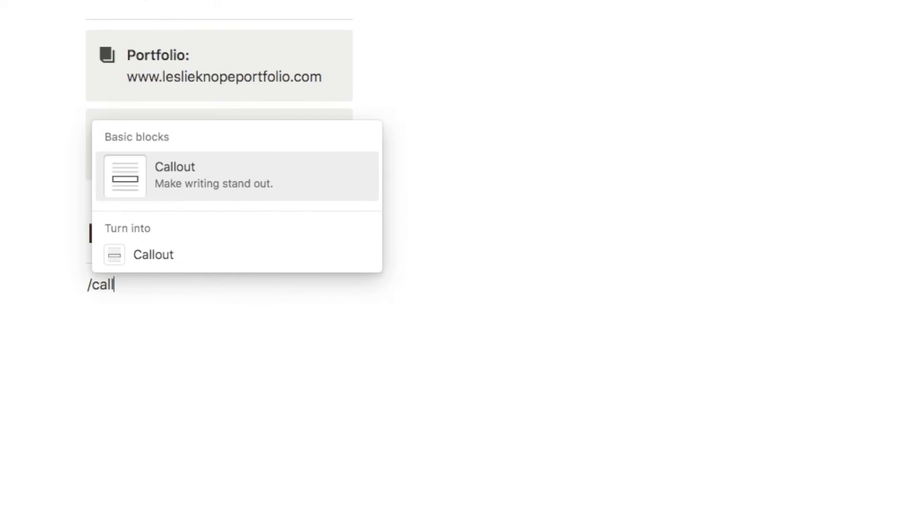
click(179, 170)
click(110, 300)
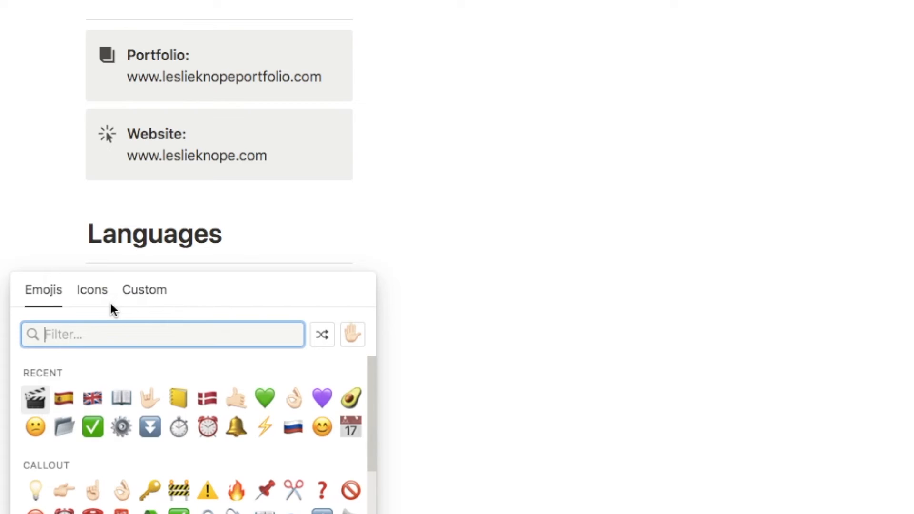
click(96, 292)
text(lang)
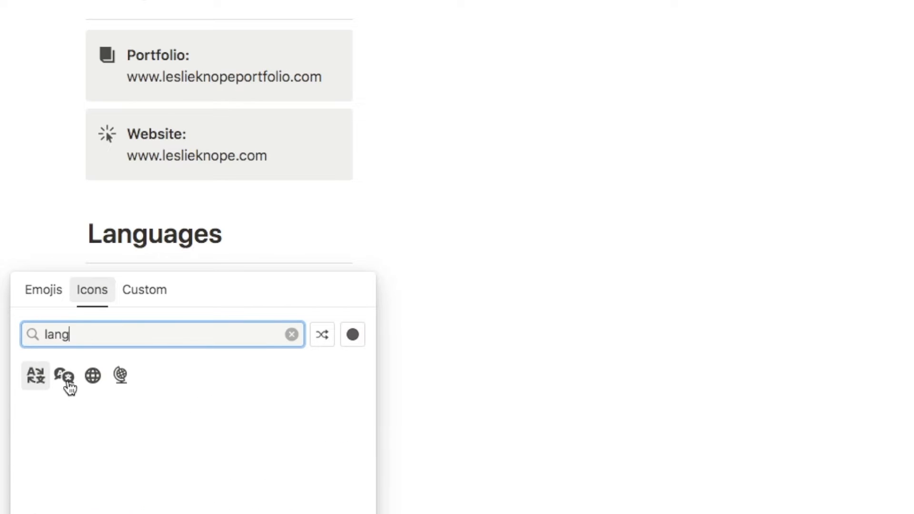
click(65, 377)
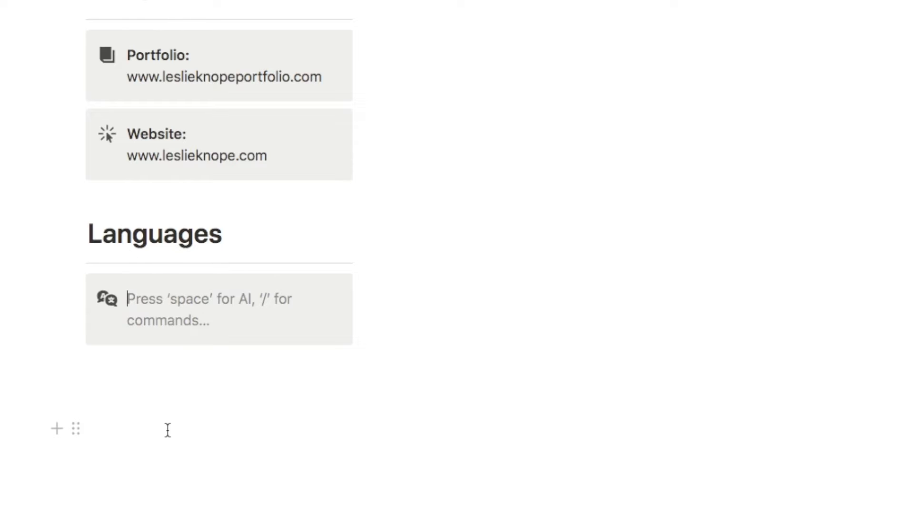
Step: Enter "English - Native Speaker" in the Languages callout, with "English" in bold and "Native Speaker" in italics
text(English)
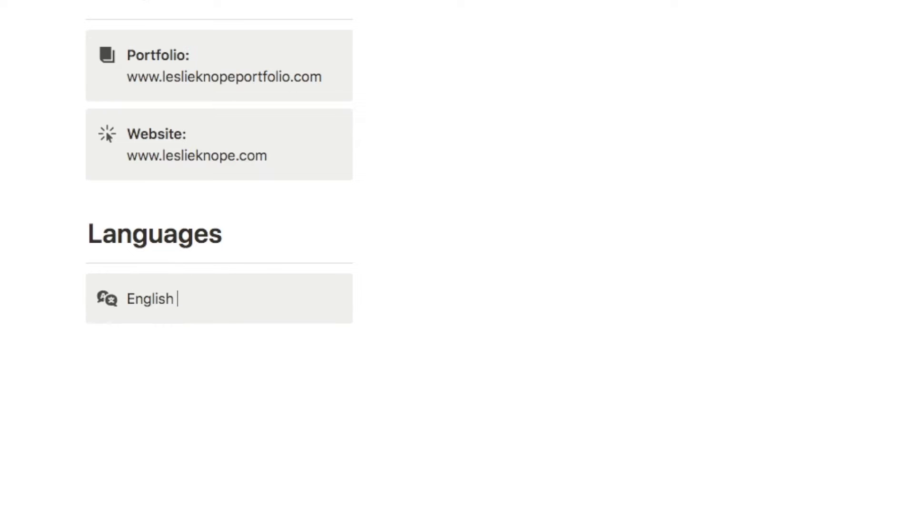
text( - Native Speaker)
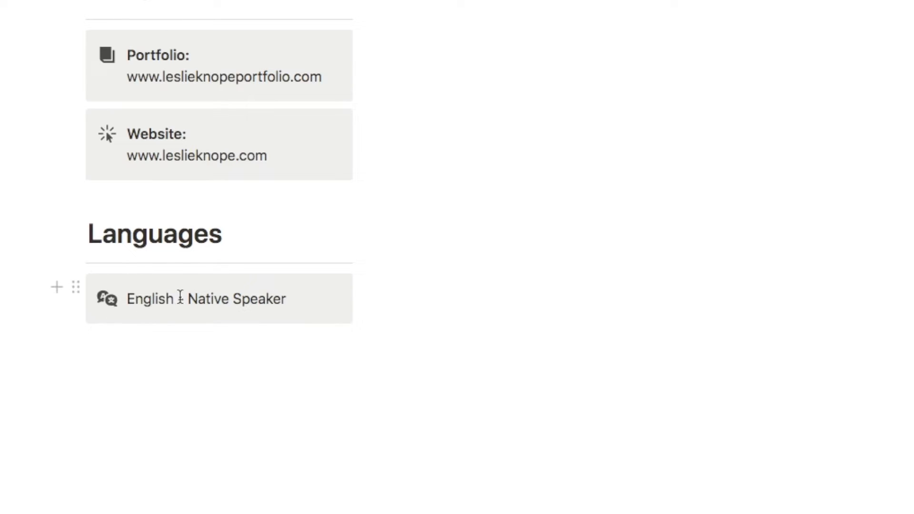
drag(175, 299, 128, 301)
key(super+b)
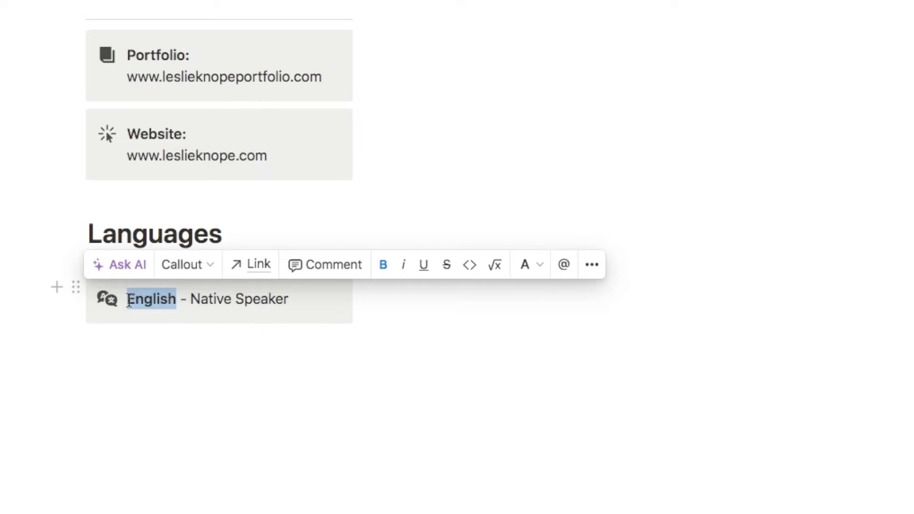
drag(299, 299, 195, 302)
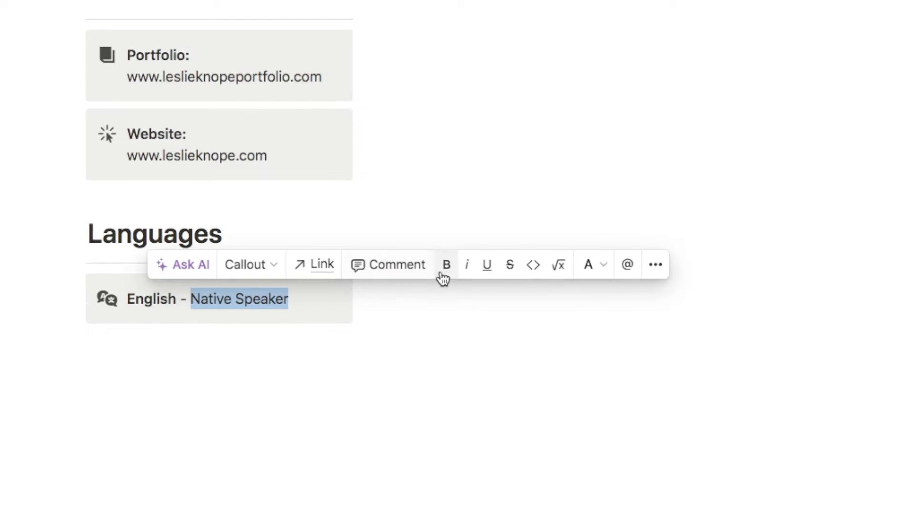
click(466, 271)
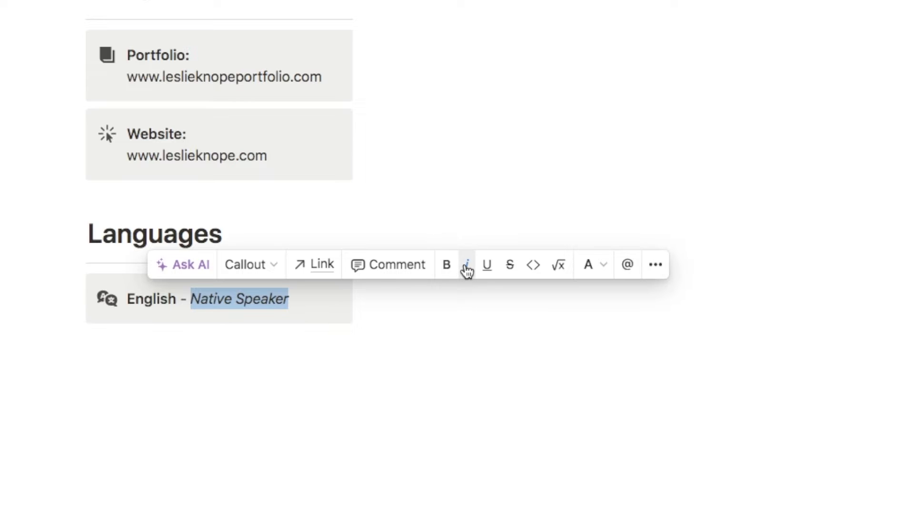
click(329, 298)
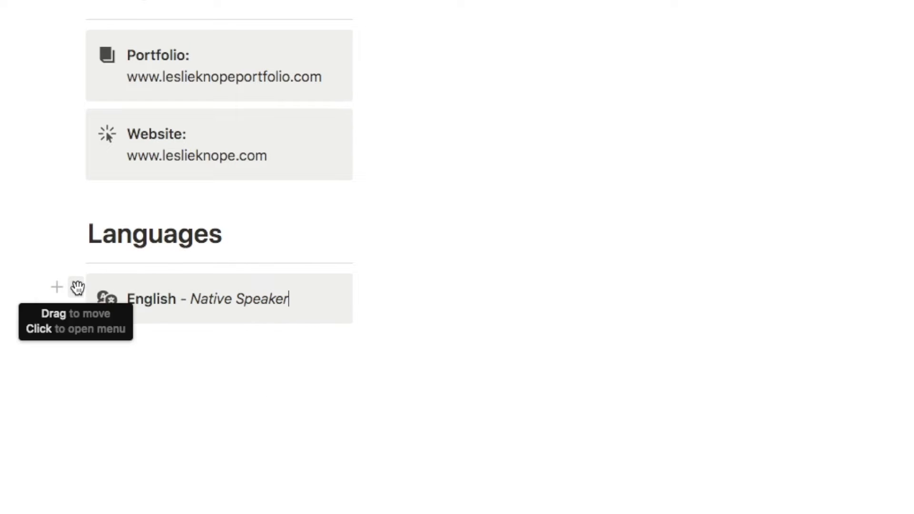
Step: Duplicate the English callout and change the language in the copy to "Spanish" in bold
click(76, 287)
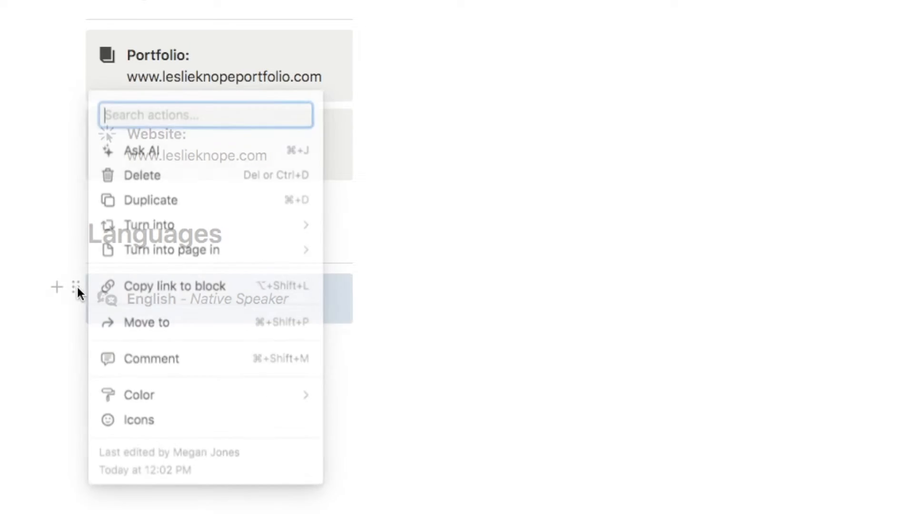
click(179, 199)
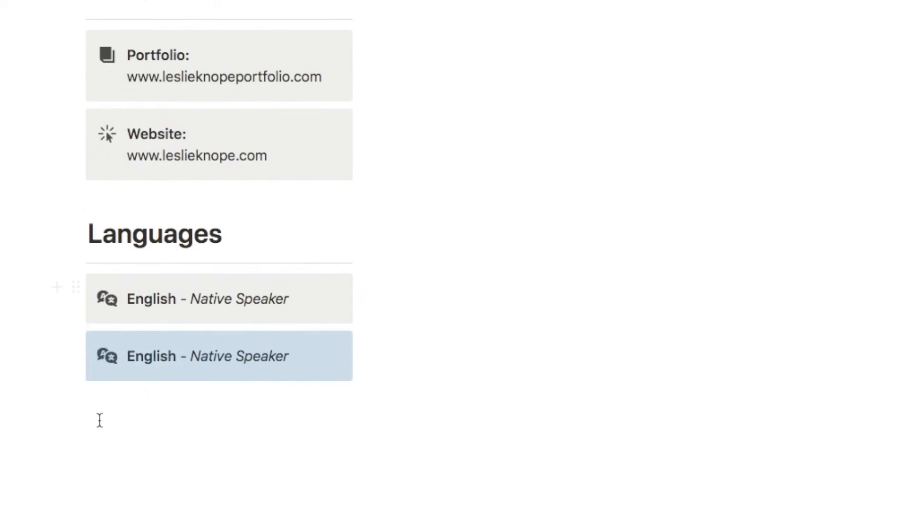
click(118, 354)
drag(175, 359, 137, 359)
key(BackSpace)
key(BackSpace)
text(Spanish)
drag(179, 358, 127, 360)
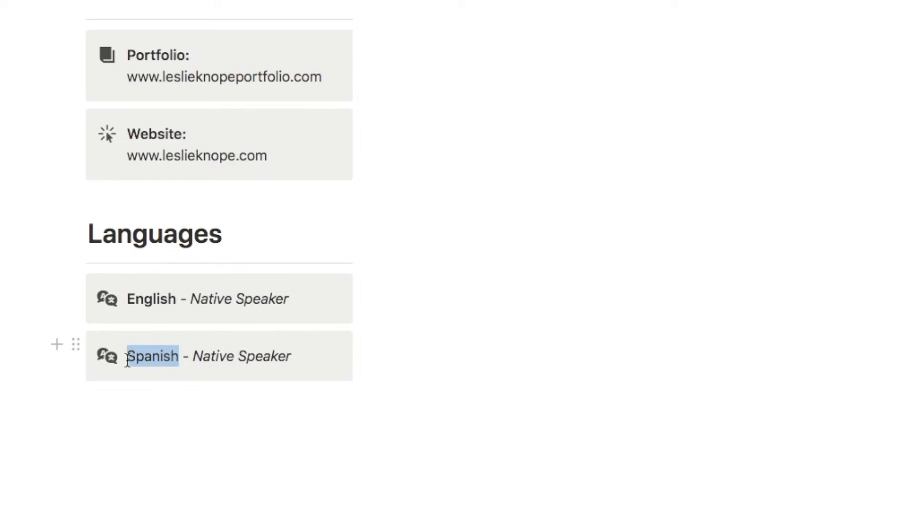
key(super+b)
Step: Replace the proficiency level in the Spanish callout with "Working Proficiency"
drag(292, 358, 196, 359)
key(BackSpace)
text(Working Proficiency)
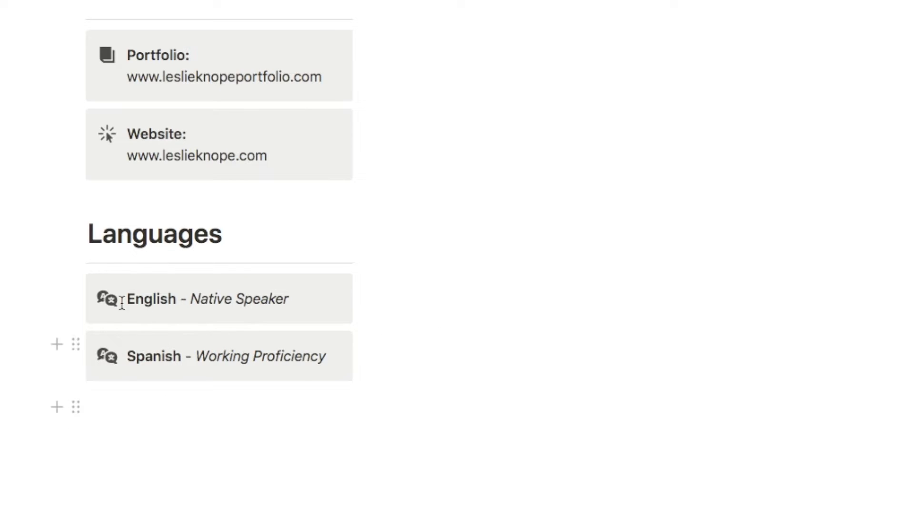
Step: Try a flag emoji as the icon of the language callouts, searching the emojis for "uk" and "spain"
click(111, 310)
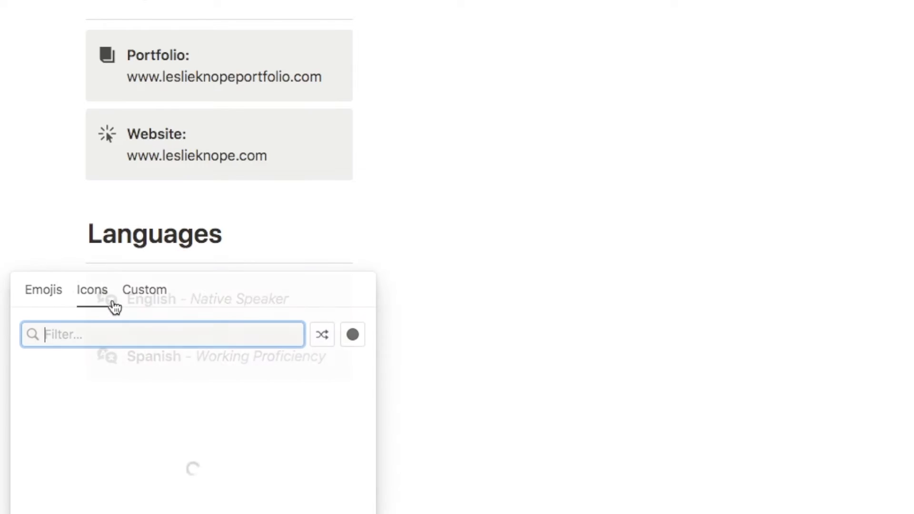
click(48, 295)
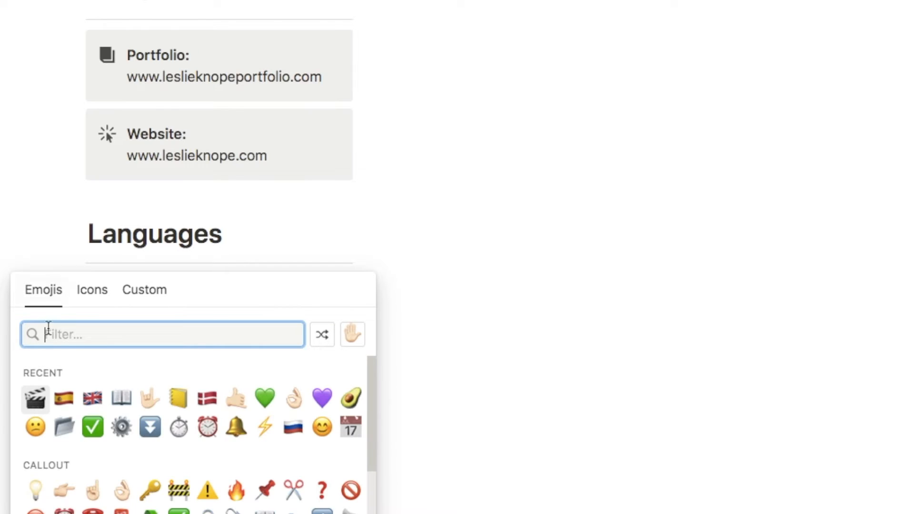
text(uk)
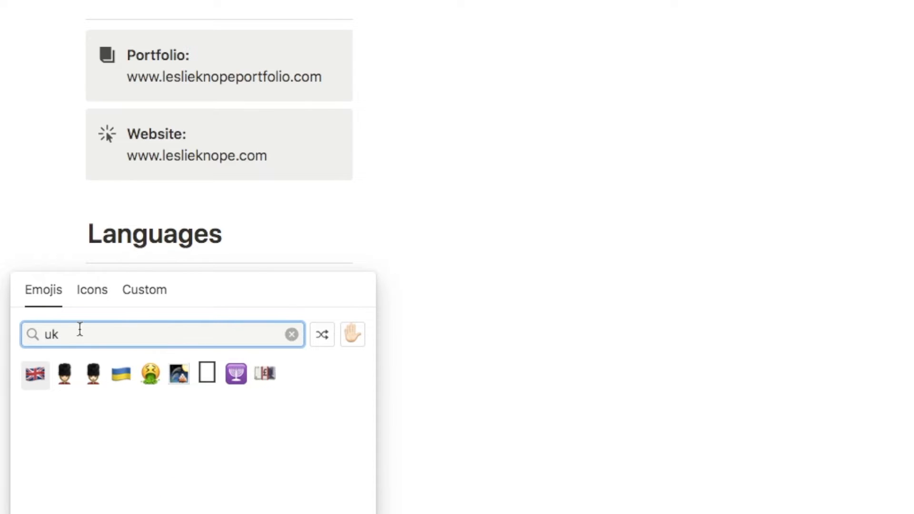
key(BackSpace)
key(BackSpace)
text(spain)
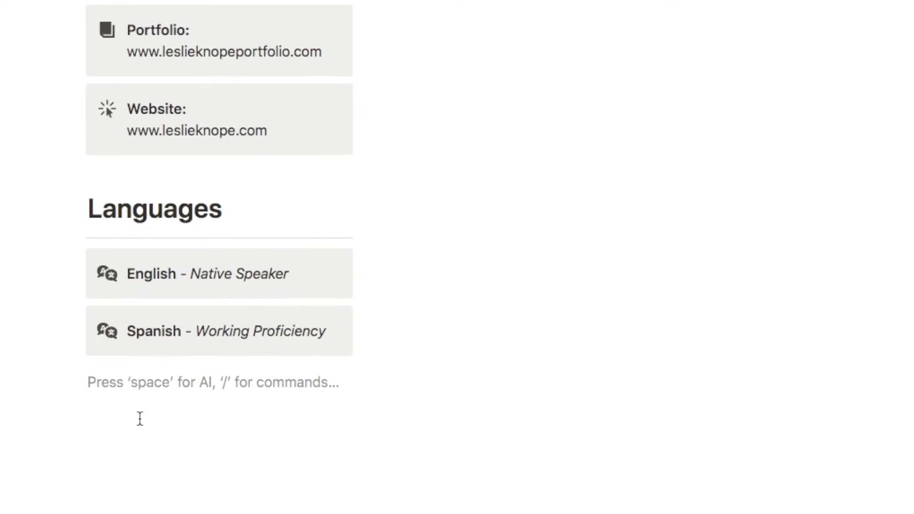
Step: Add a Heading 1 reading "Publications" below the Spanish callout, with a divider beneath it
text(/h)
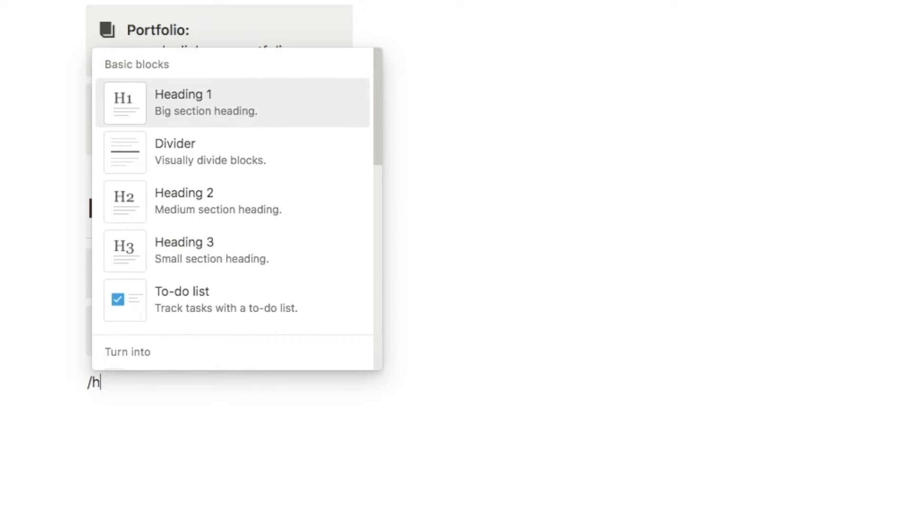
key(Return)
text(Publications)
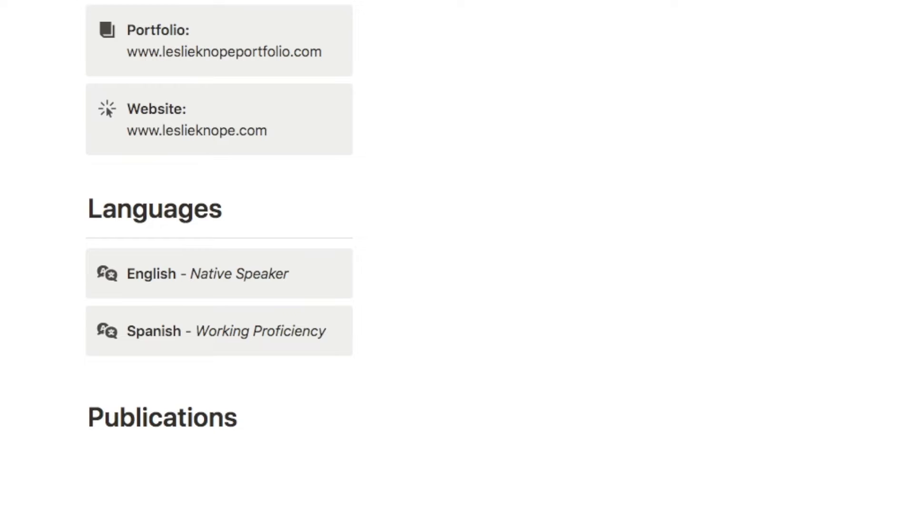
scroll(206, 321, down, 4)
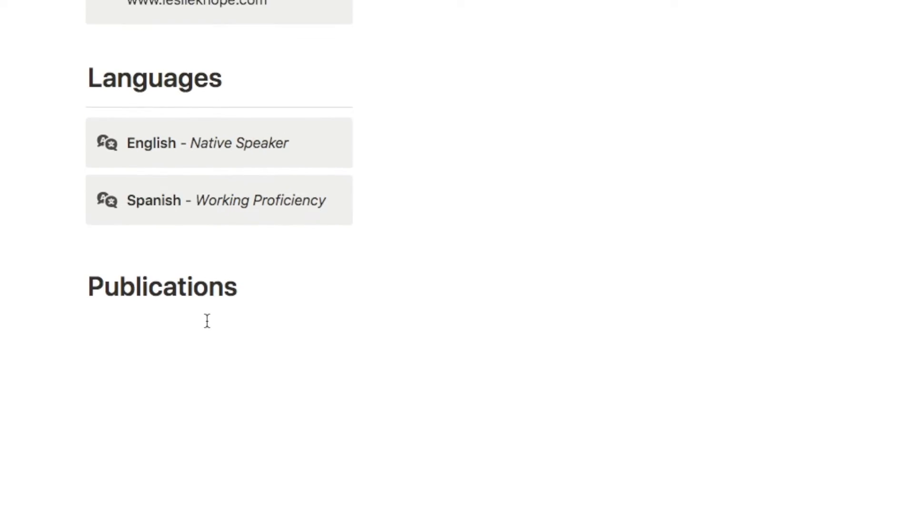
key(Return)
text(---)
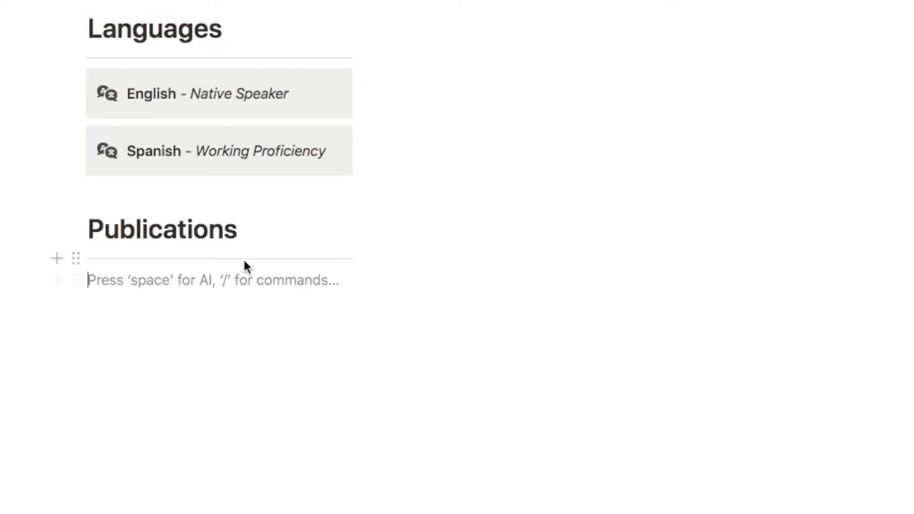
Step: Insert a callout below the Publications divider and give it the page icon, found by searching the icons for "page"
text(/call)
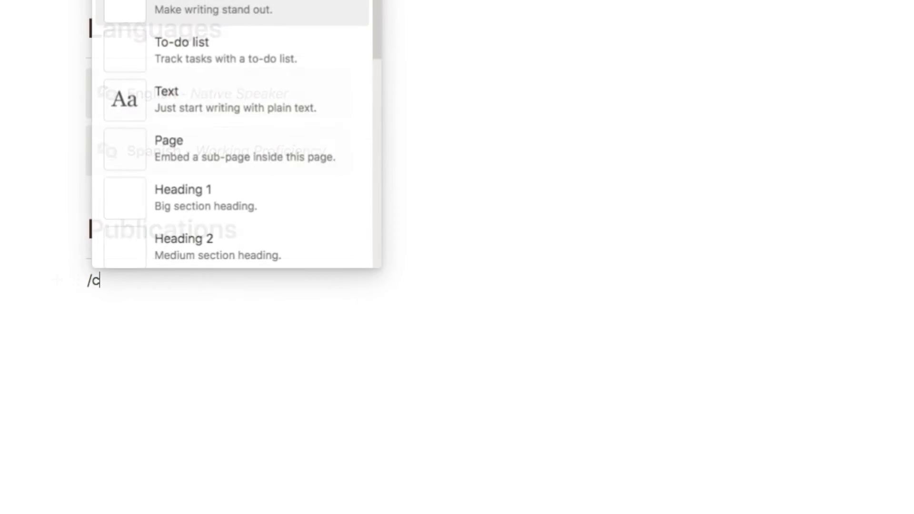
click(157, 179)
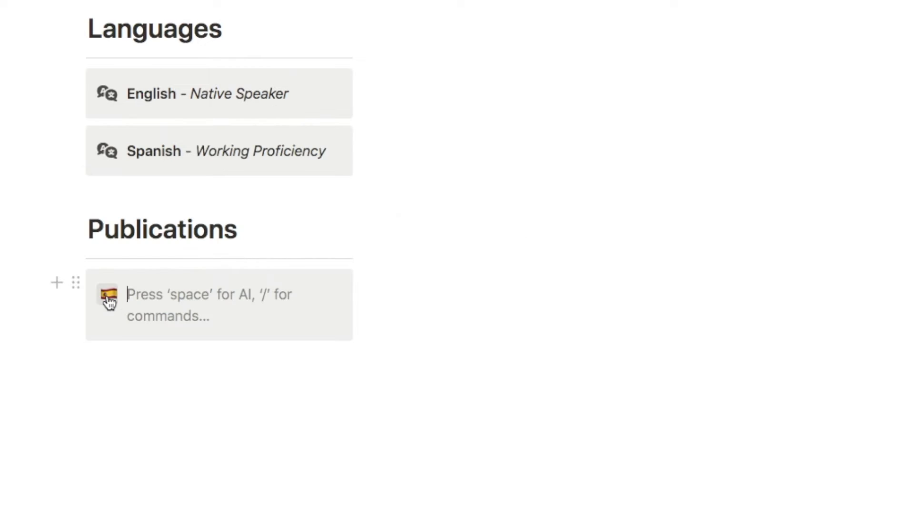
click(108, 298)
click(92, 293)
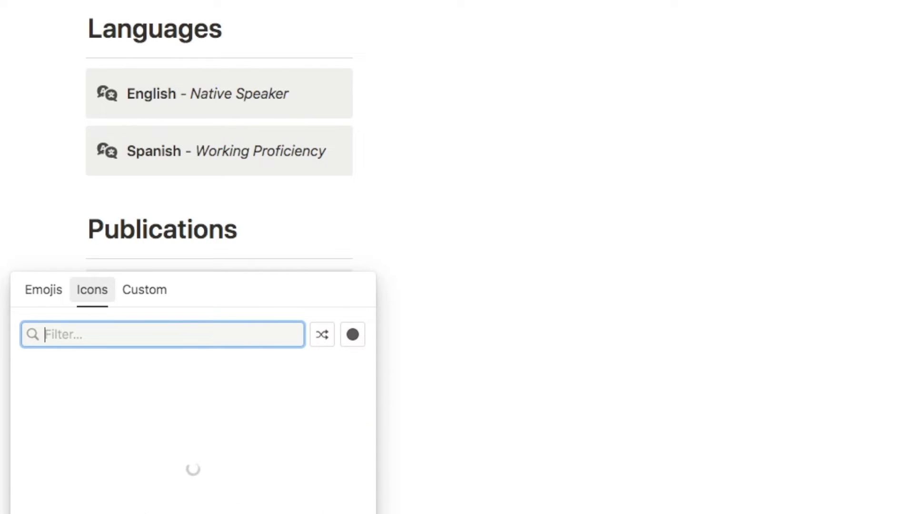
text(page)
click(36, 378)
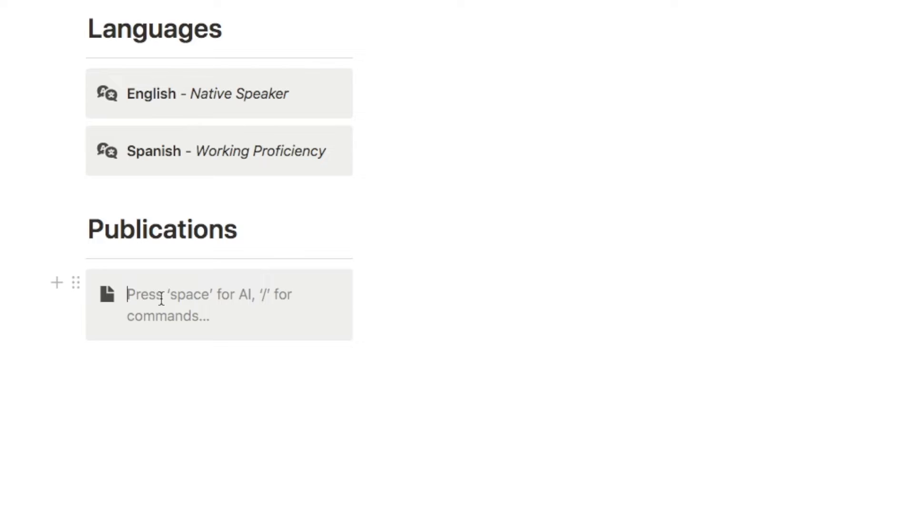
Step: Enter "Pawnee: The Greatest Town in America | 2010" in the Publications callout, with the title in bold
text(Pawnee)
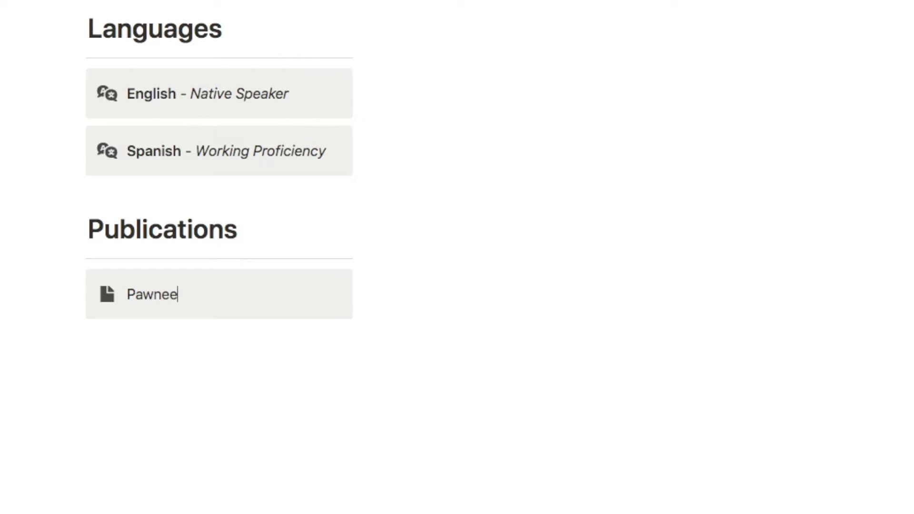
text(: The Greatest Town in America |)
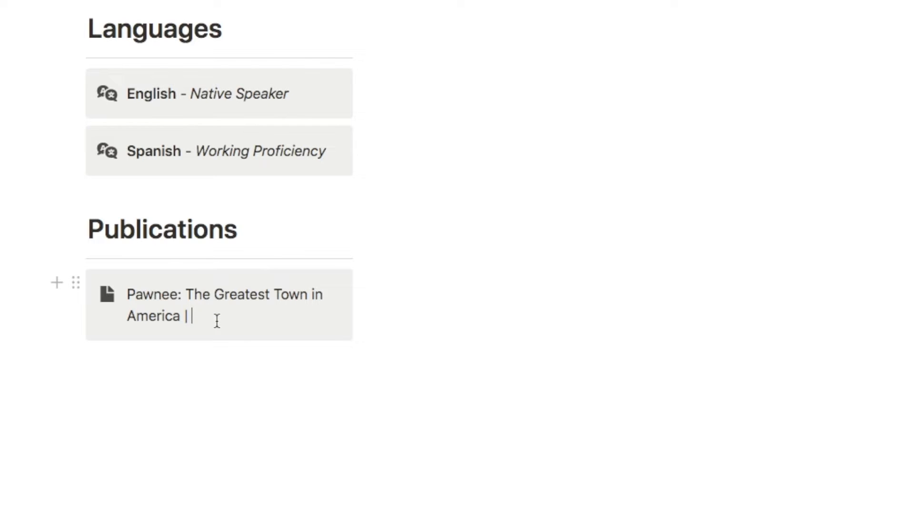
text(  2010)
drag(184, 319, 130, 303)
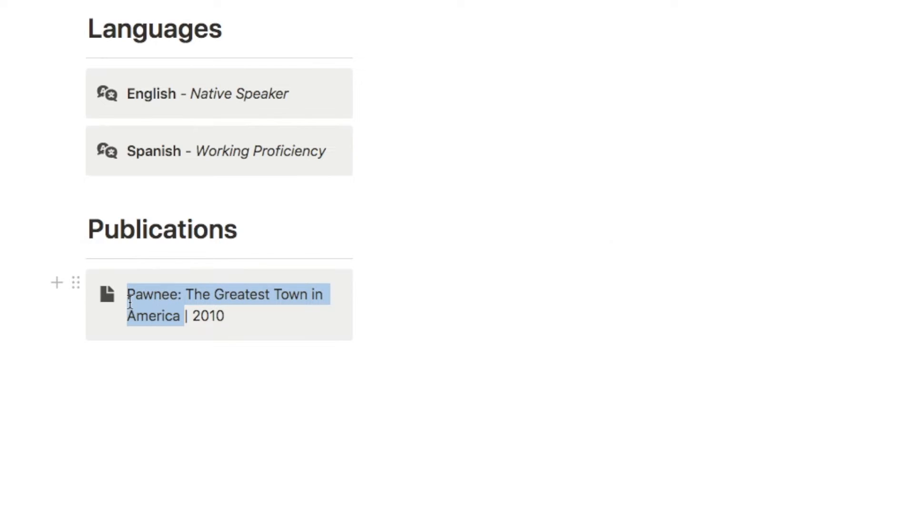
click(381, 258)
Step: Add the bullet "A complete history of Pawnee." and move it inside the publication callout below its title
click(247, 320)
key(Return)
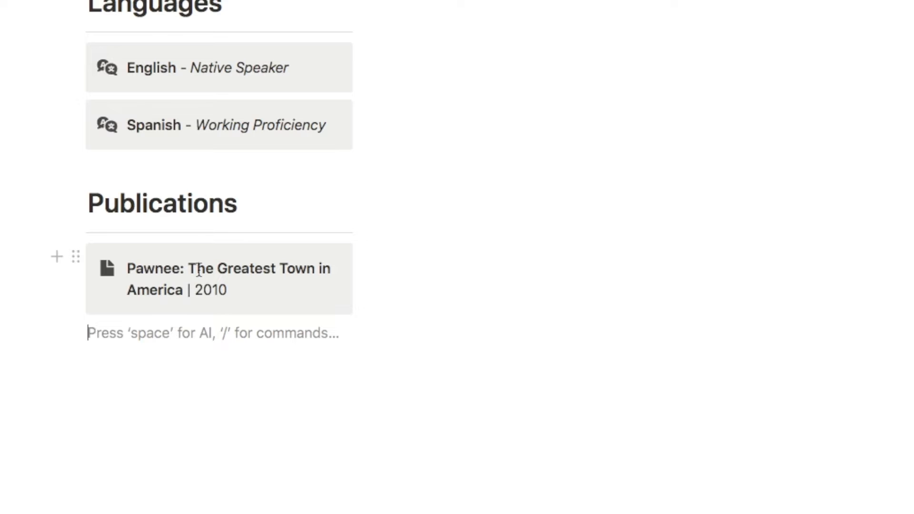
text(- )
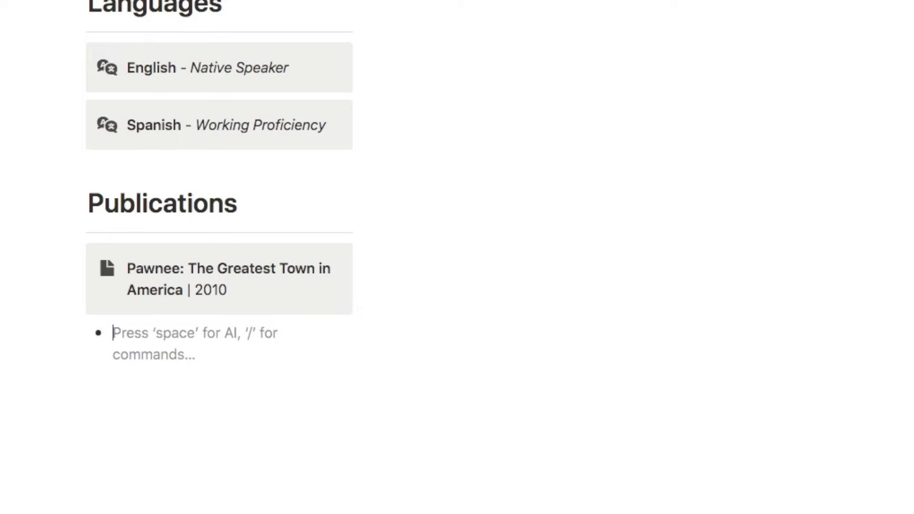
text(A complete history of Pawnee.)
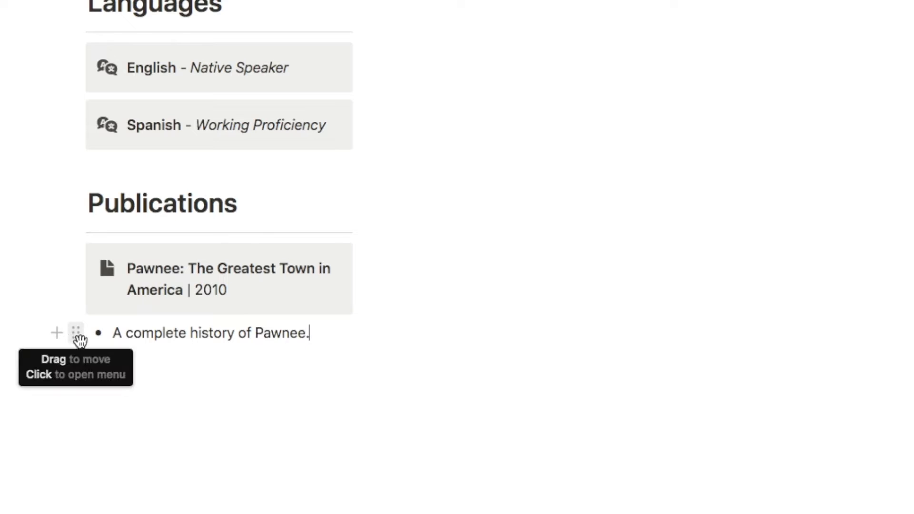
drag(75, 332, 123, 299)
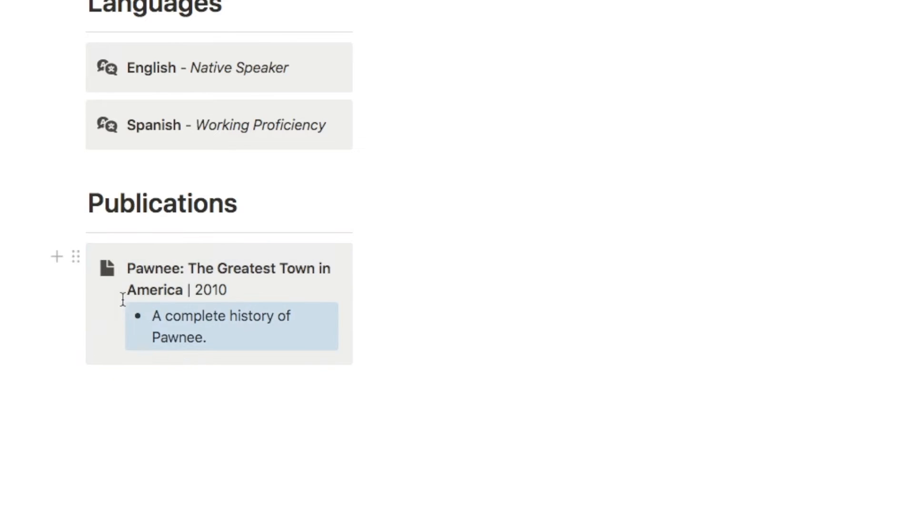
click(169, 410)
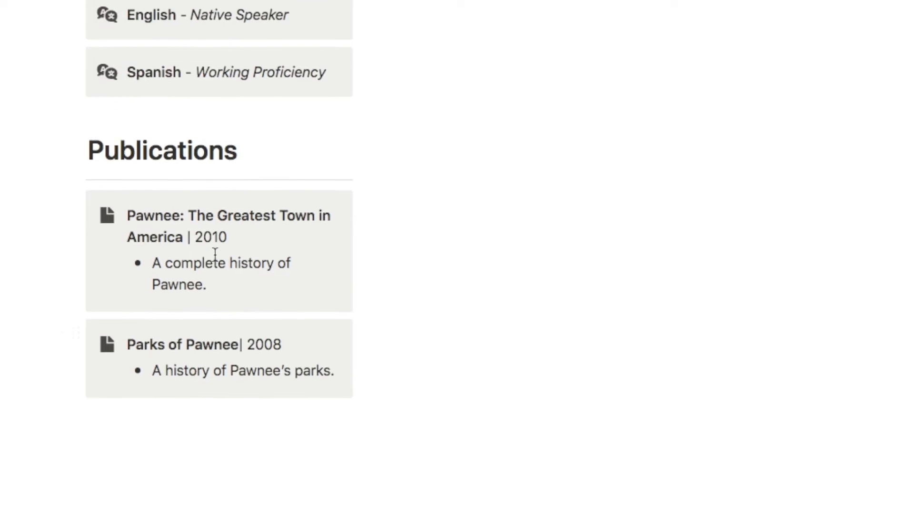
Step: Add a Heading 2 reading "Deputy Director of Parks Department" below the Work Experience divider
scroll(215, 253, up, 12)
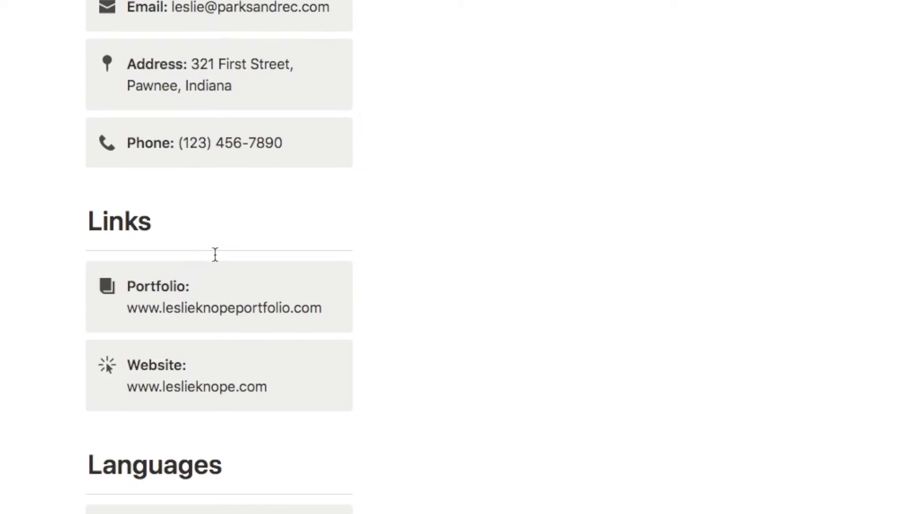
scroll(215, 254, up, 4)
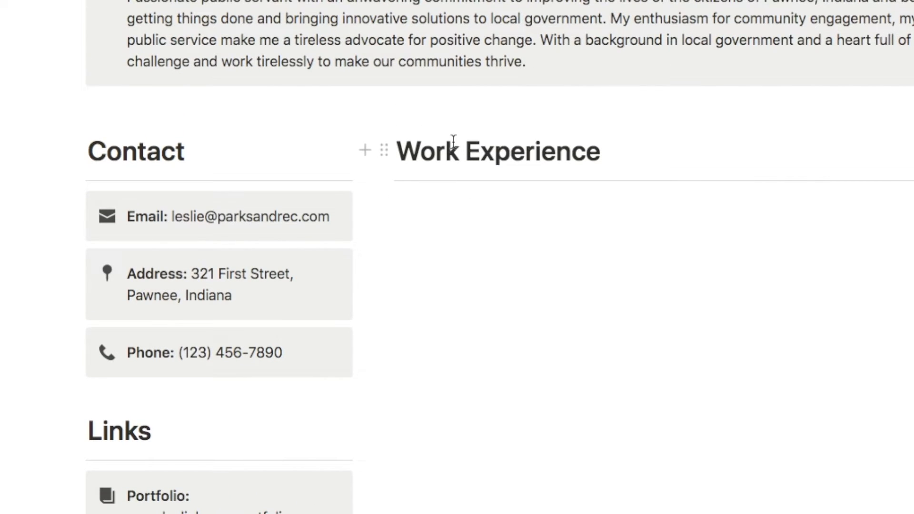
click(419, 209)
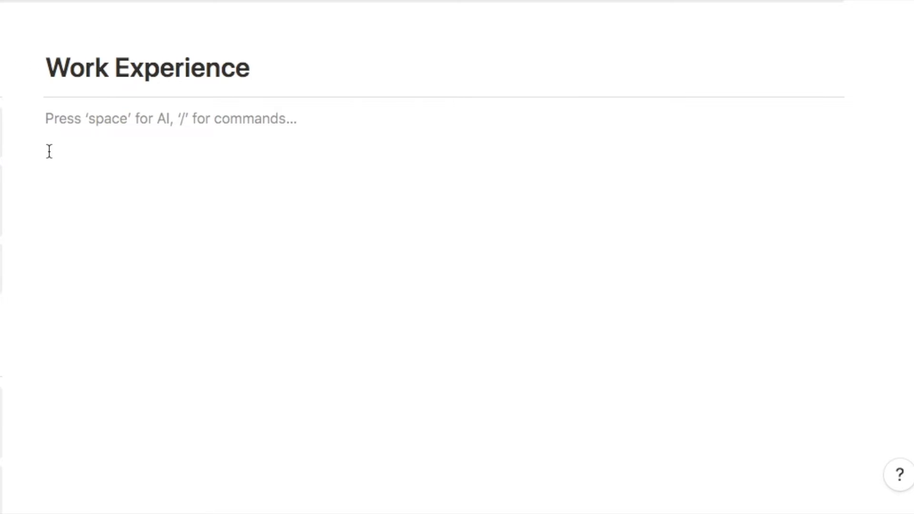
text(/h2)
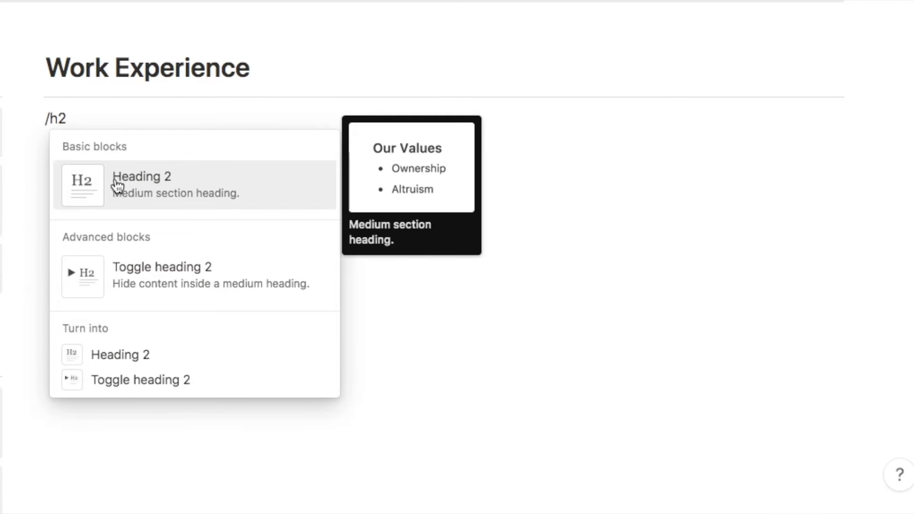
click(143, 180)
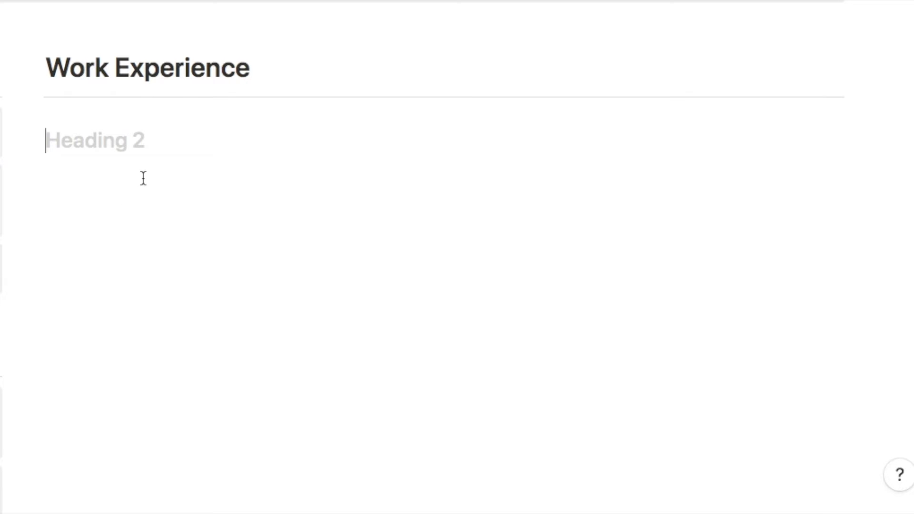
text(Deputy )
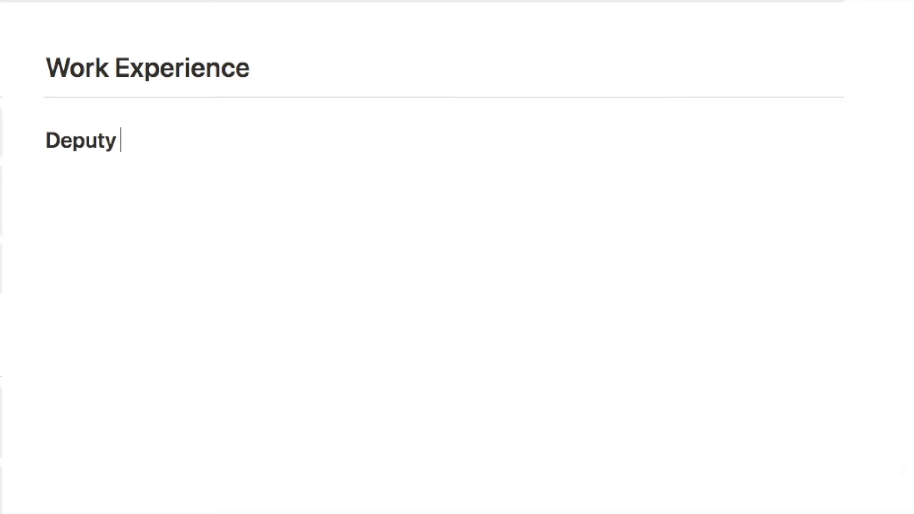
text(Director of Parks Department)
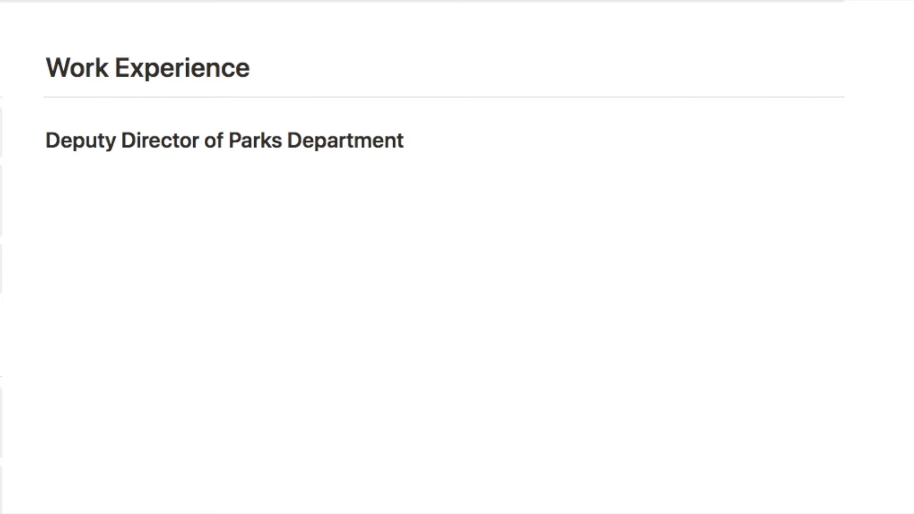
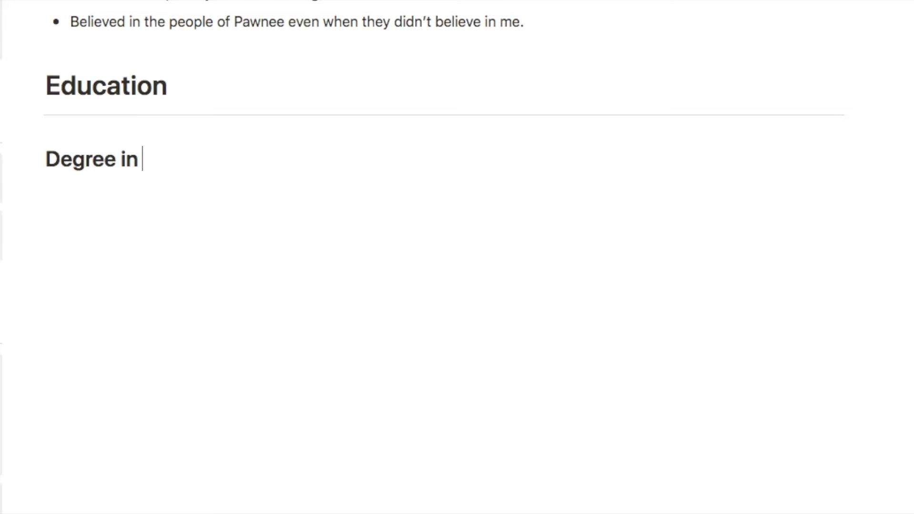
Step: Under the degree heading, enter "Indiana University, May 1997" in italics and add a "High School Diploma" entry with "Pawnee North High School, Aug. 1995"
key(Return)
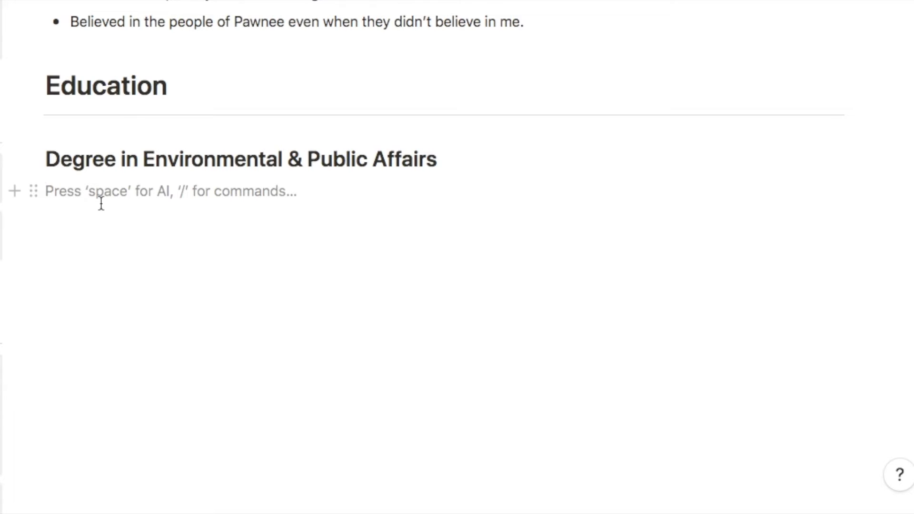
text(Indian)
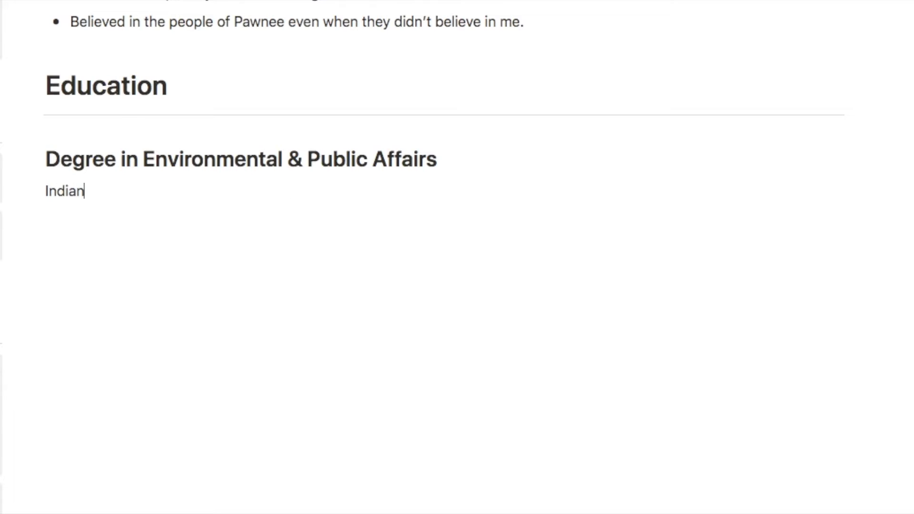
text(a University, May 1997)
drag(240, 192, 44, 193)
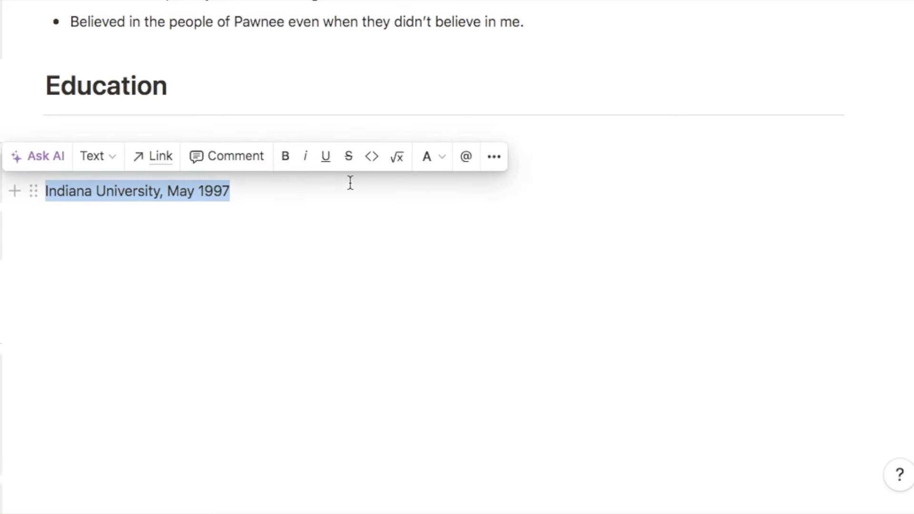
click(303, 156)
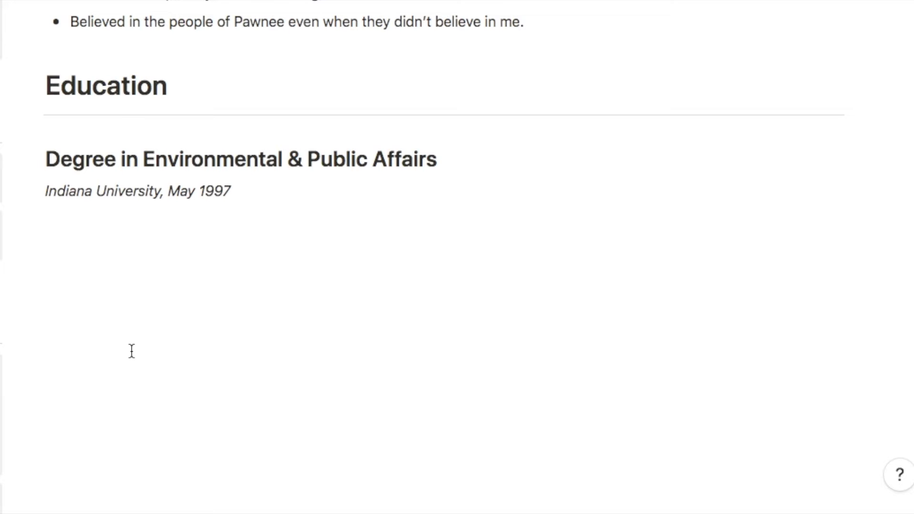
text(High School Diploma Pawnee North High School, Aug. 1995)
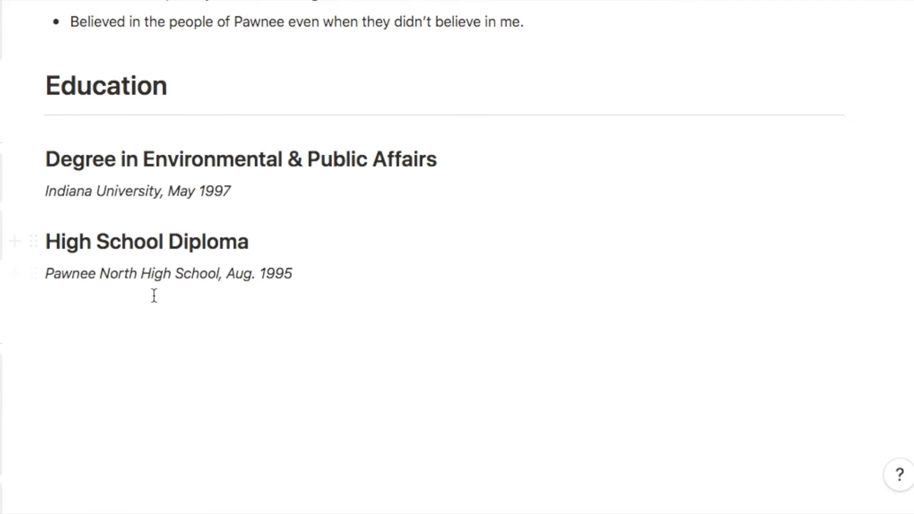
Step: Add a Heading 1 reading "Awards & Honors" below the High School Diploma entry, with a divider under it
scroll(168, 320, down, 1)
key(Return)
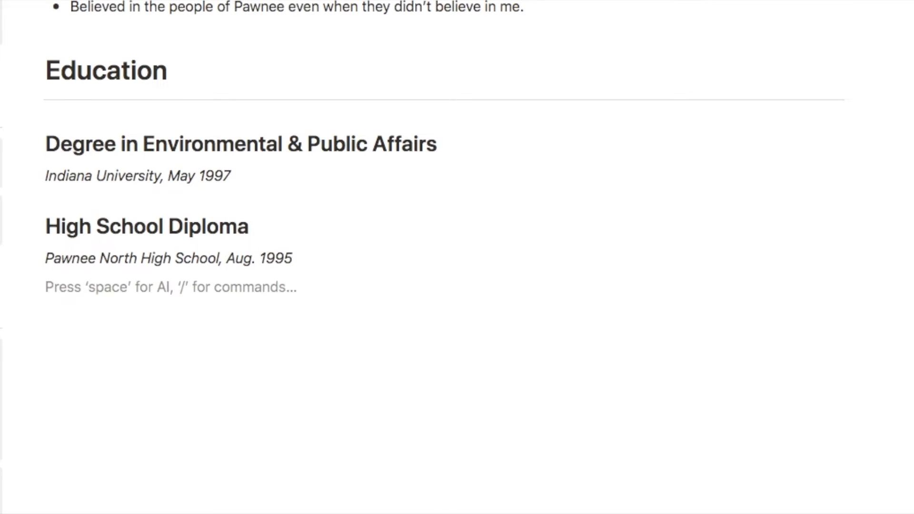
text(/h1)
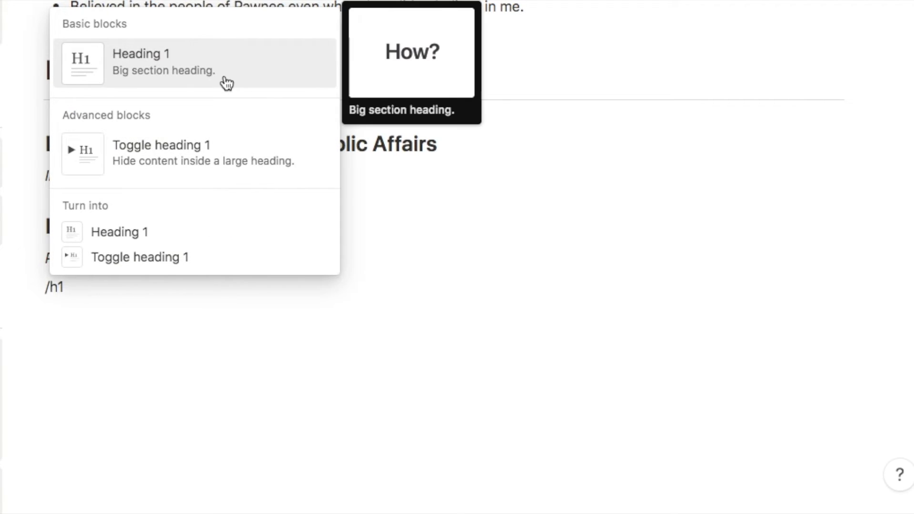
click(225, 81)
text(Awar)
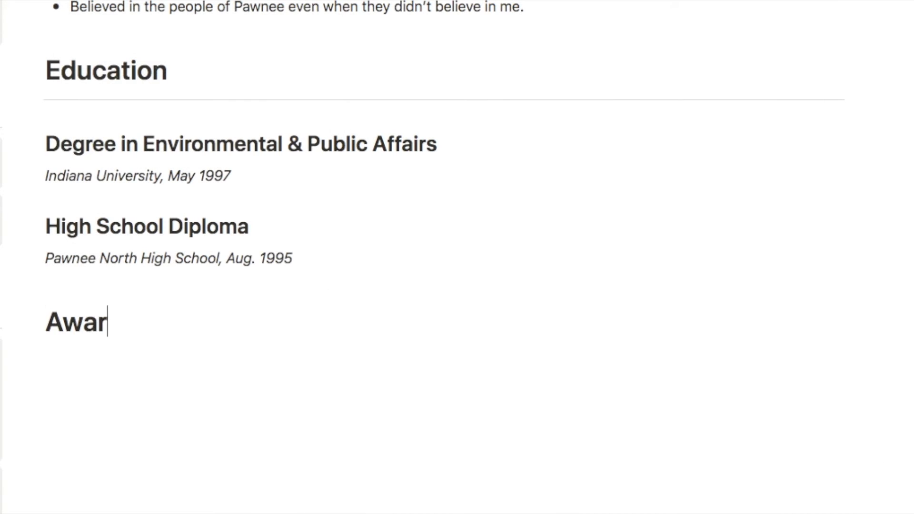
text(ds & Honors)
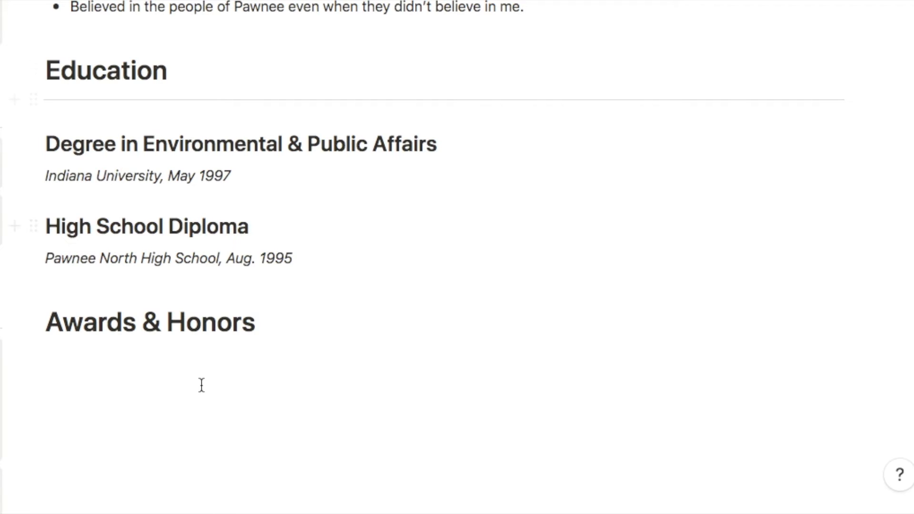
key(Return)
text(---)
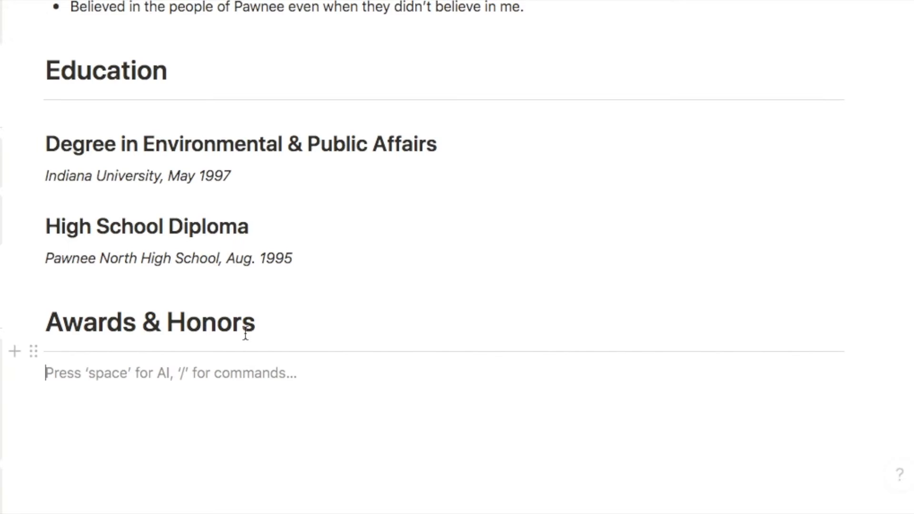
Step: Insert a two-column layout below the Awards & Honors divider and add a callout in its first column
scroll(143, 342, down, 4)
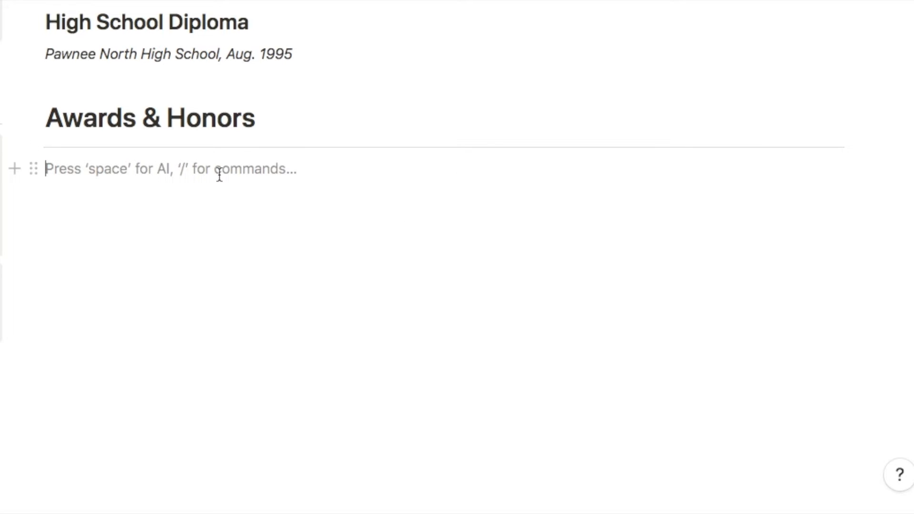
text(/2c)
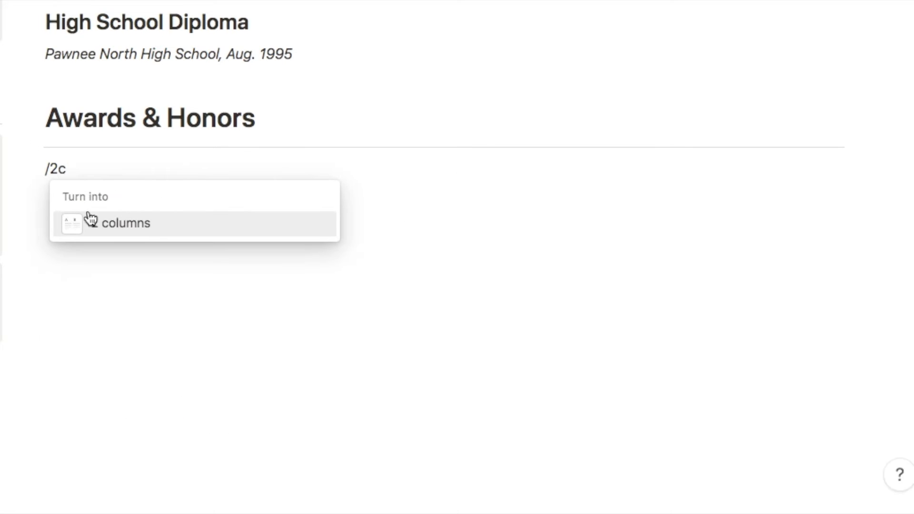
click(131, 224)
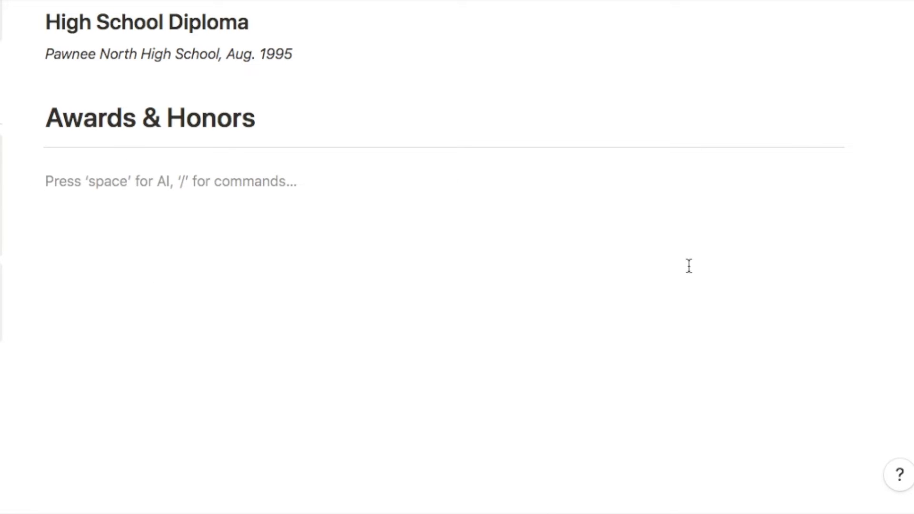
click(568, 188)
click(203, 190)
text(/call)
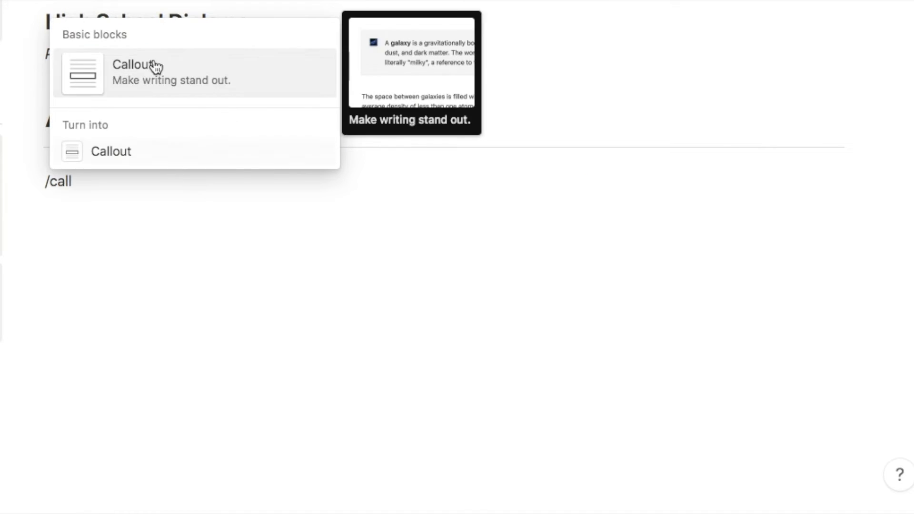
click(141, 69)
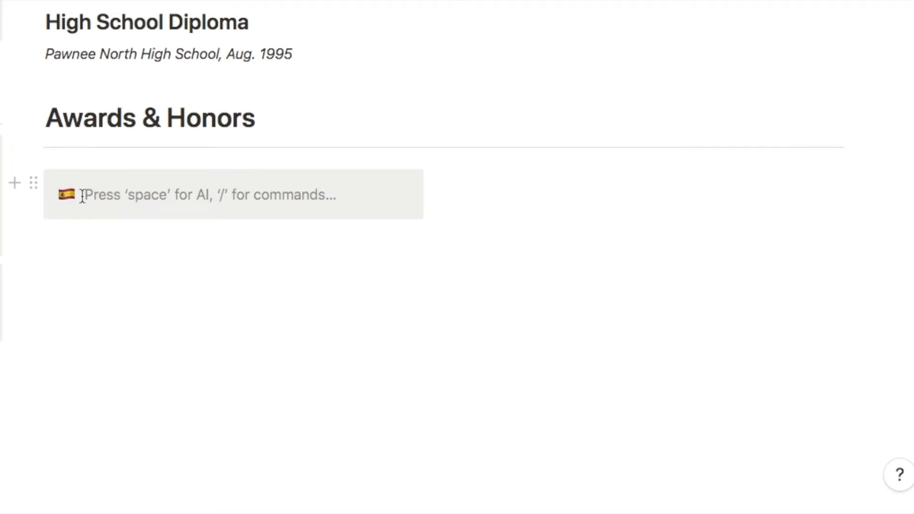
Step: Set the Awards & Honors callout to the default background and change its icon to a trophy
click(31, 187)
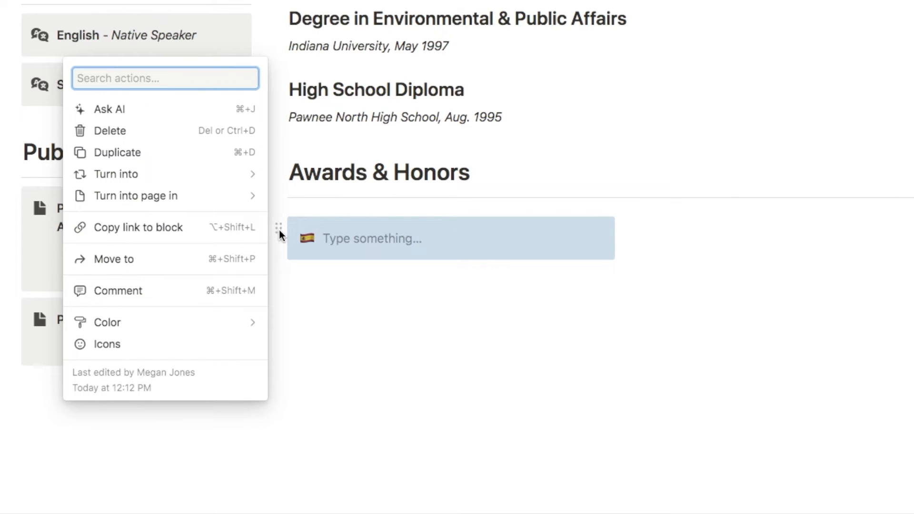
mouse_move(150, 322)
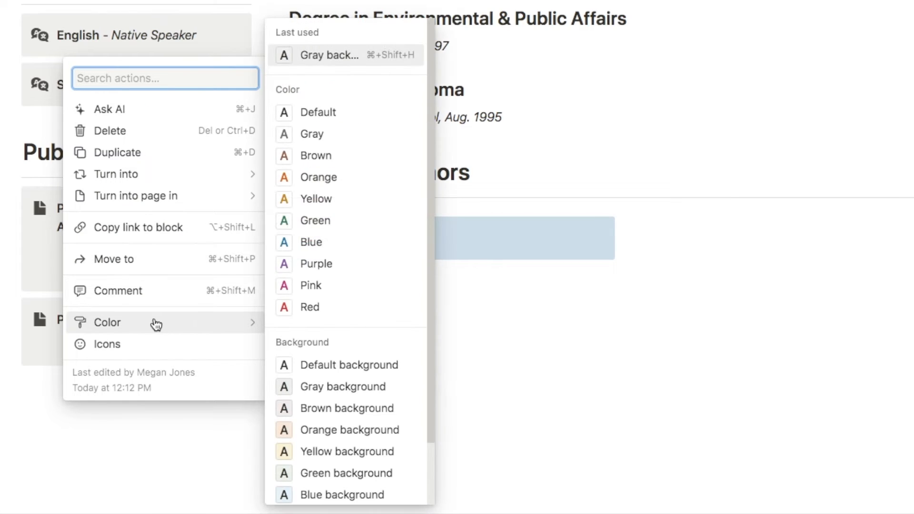
click(339, 367)
click(353, 309)
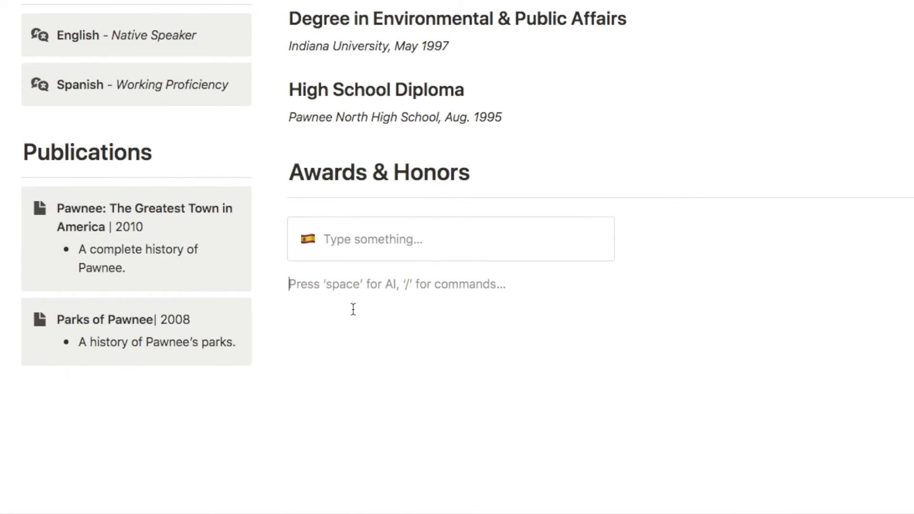
click(310, 240)
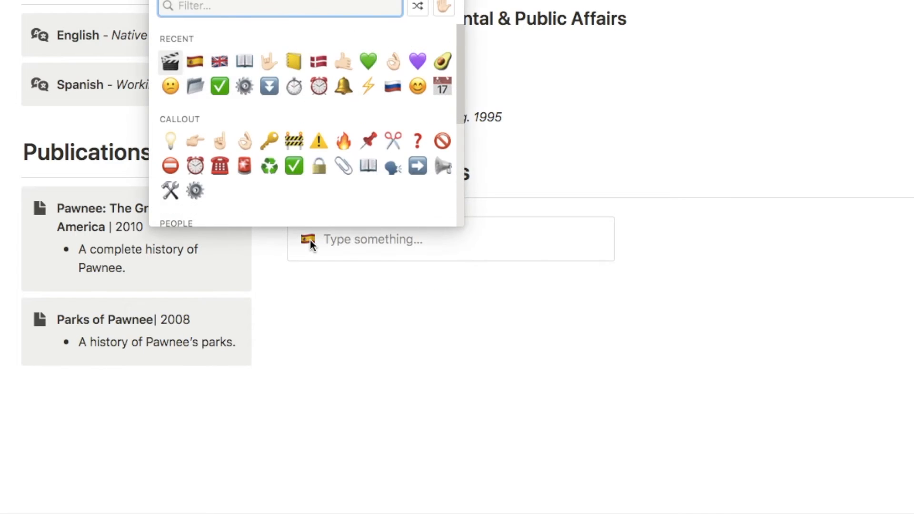
click(213, 61)
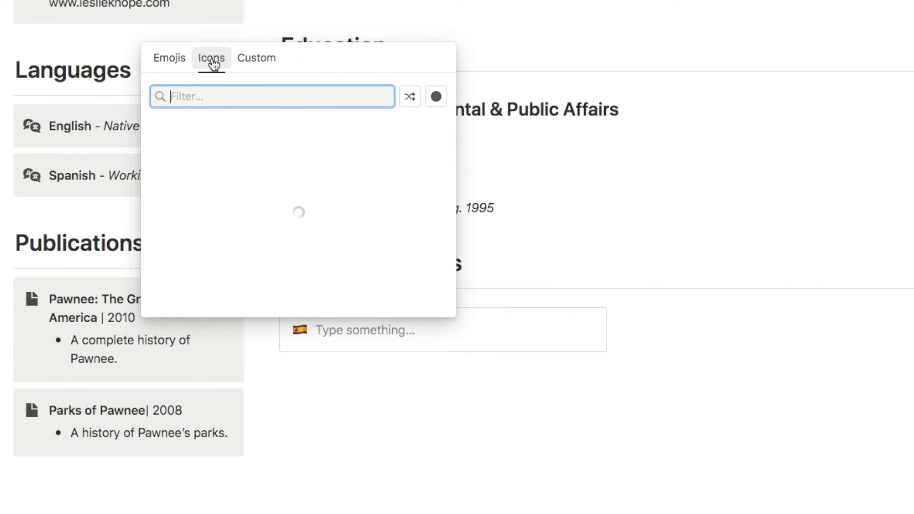
text(trophy)
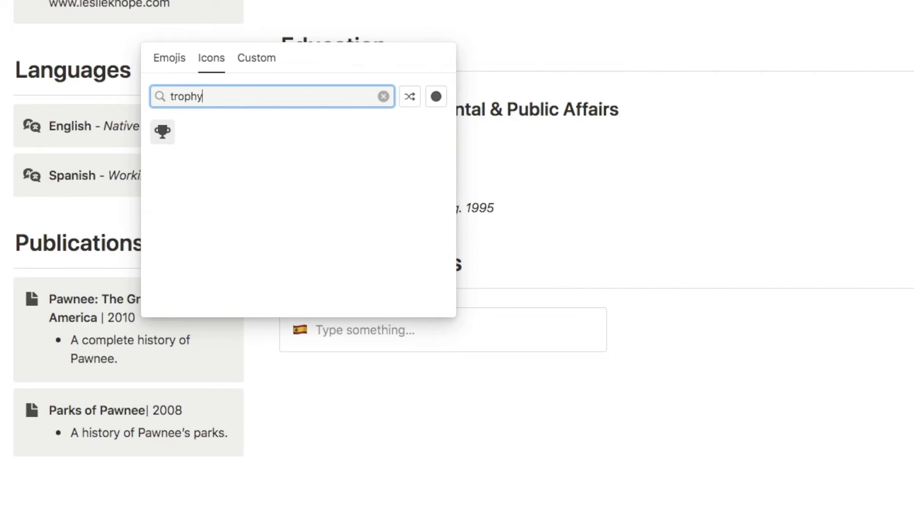
click(162, 133)
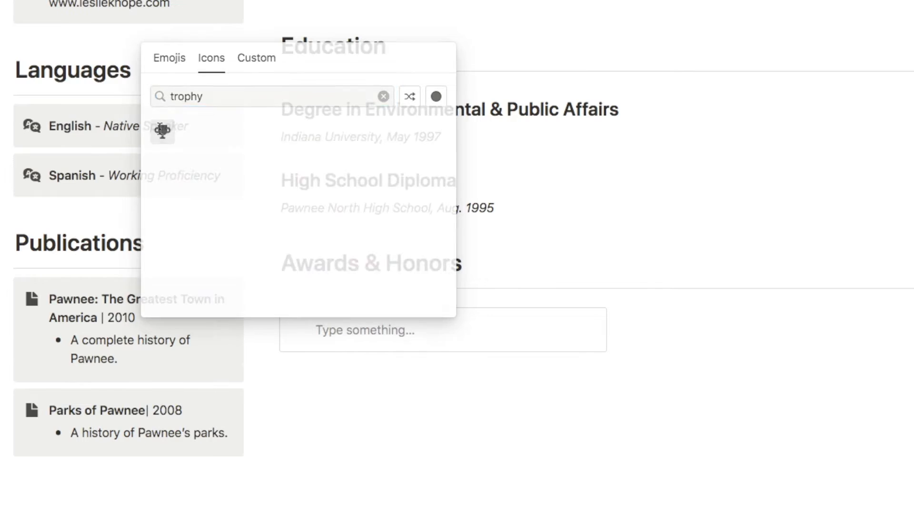
Step: Enter "Woman of the Year | 2010" in the trophy callout, with the award title in bold
click(328, 332)
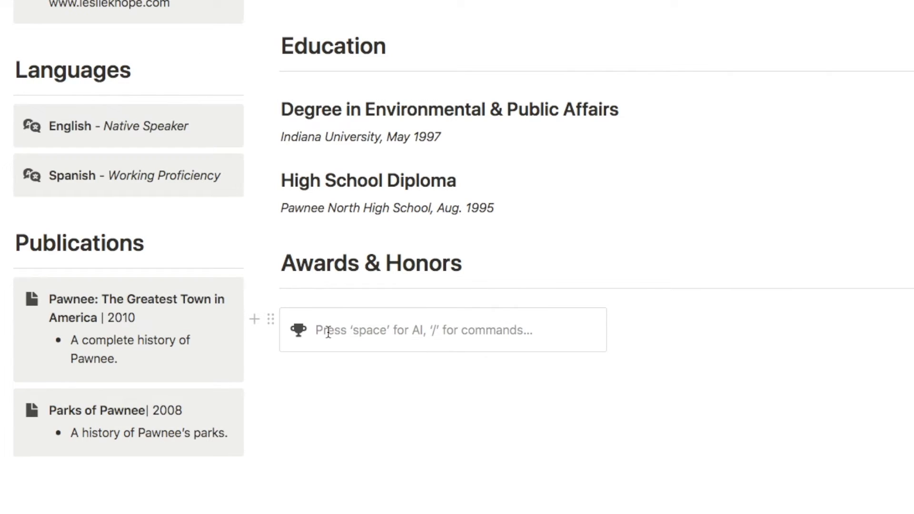
text(Woman of the Year)
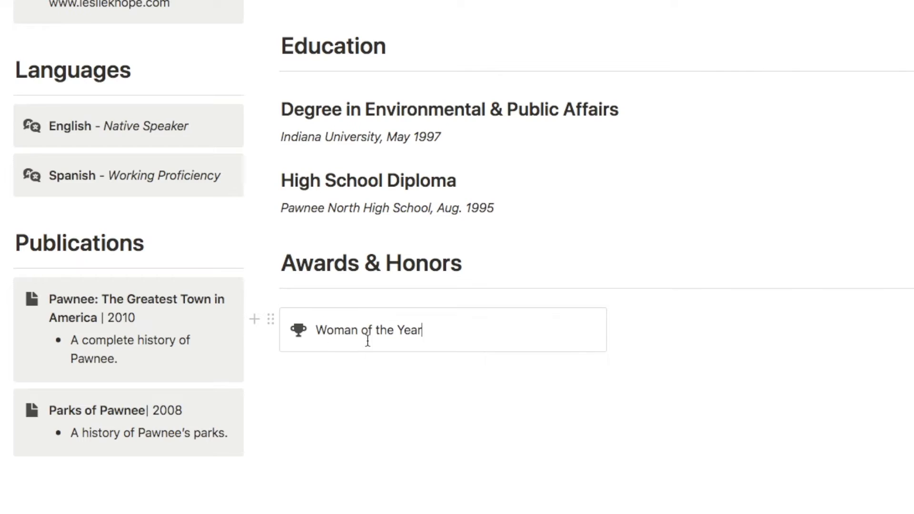
text(| 2010)
drag(422, 330, 320, 332)
key(ctrl+b)
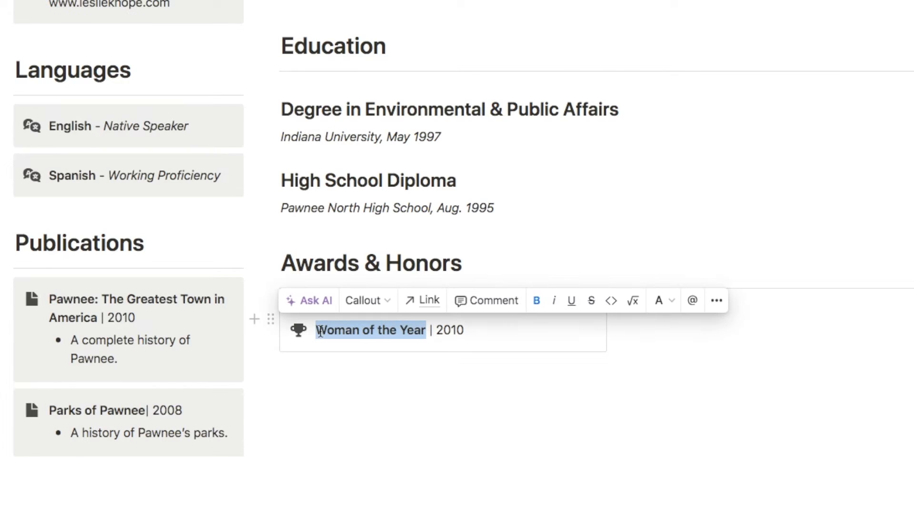
Step: Below the award title, add "Bestowed by the Indiana Organization of Women, Pawnee for being the most remarkable woman of the year."
click(492, 333)
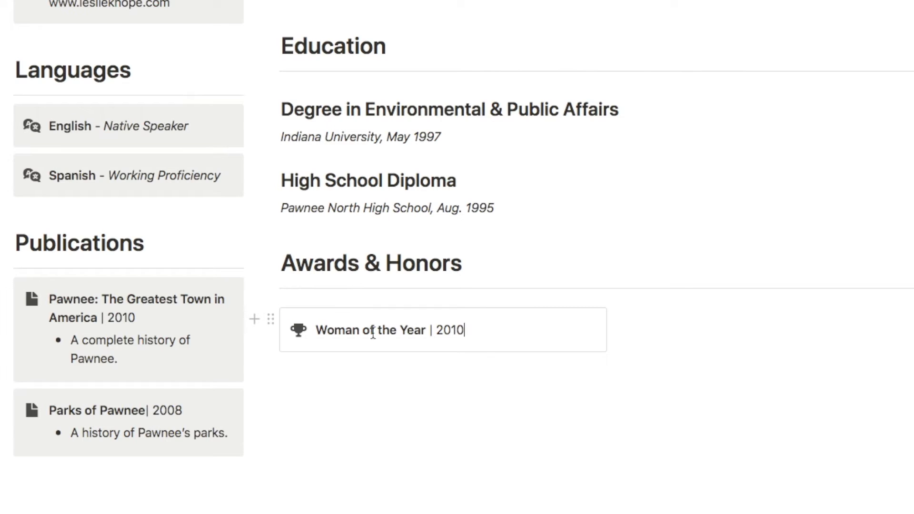
key(shift+Return)
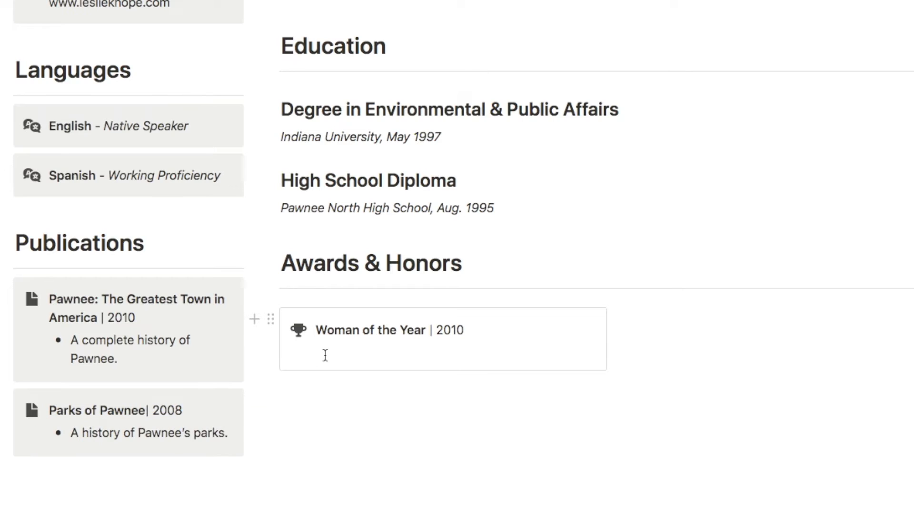
text(Bestowed by the Indiana Organization of Women, Pawnee for being the most remarkable woman of the year.)
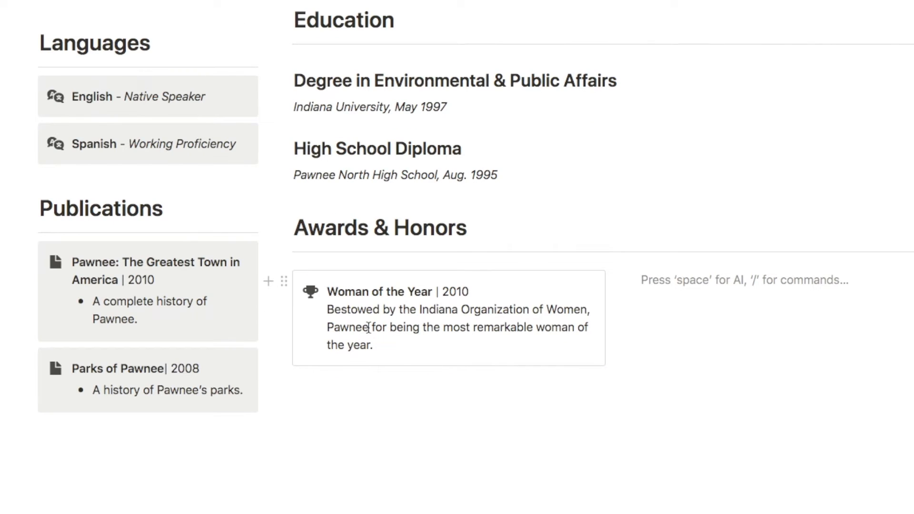
Step: Duplicate the Woman of the Year callout until the first column holds four copies
click(287, 285)
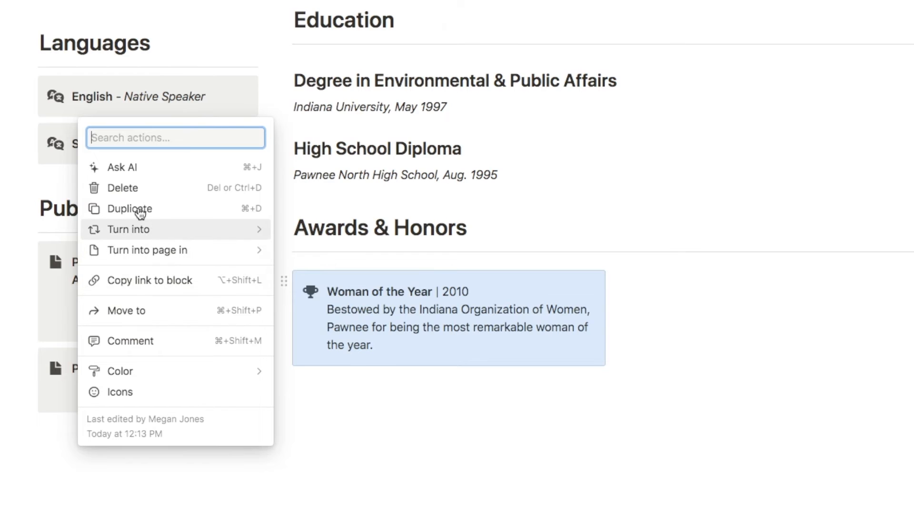
click(141, 214)
click(284, 382)
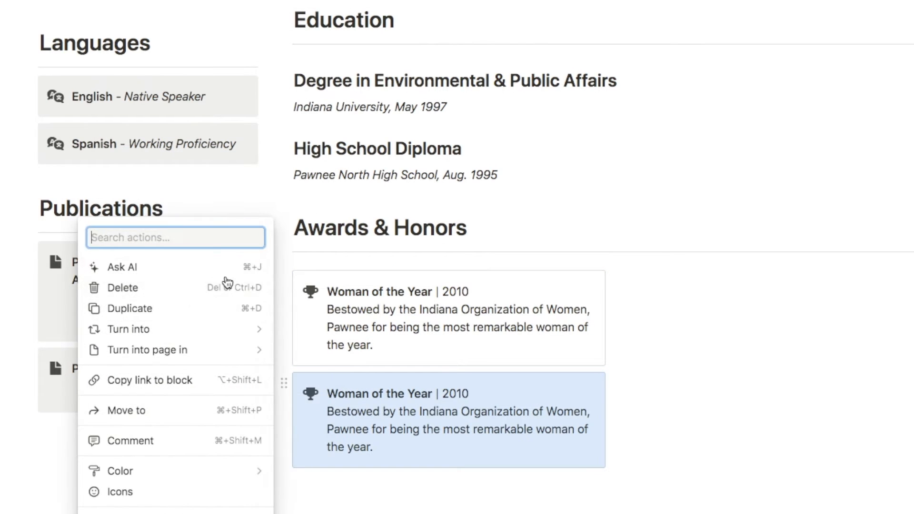
click(163, 313)
Step: Move two of the duplicated award callouts into the second column, one below the other
scroll(428, 228, down, 3)
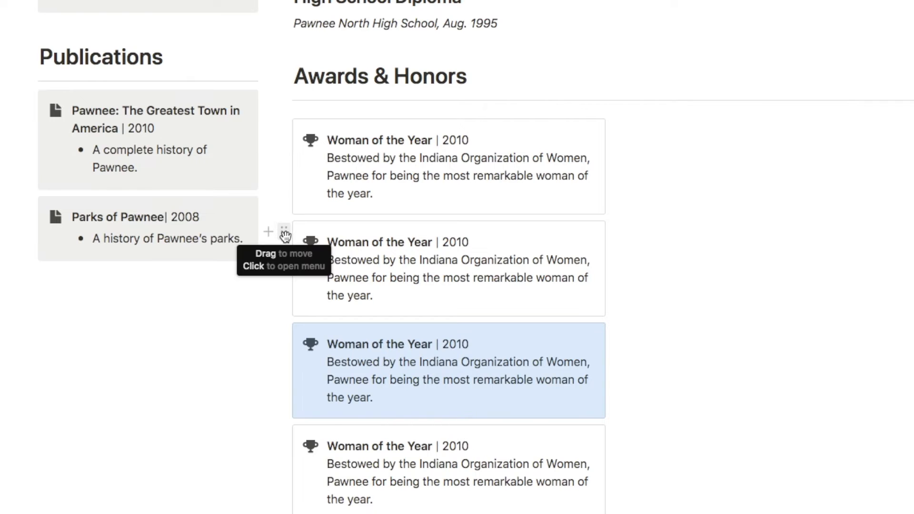
drag(284, 231, 662, 130)
drag(555, 139, 535, 138)
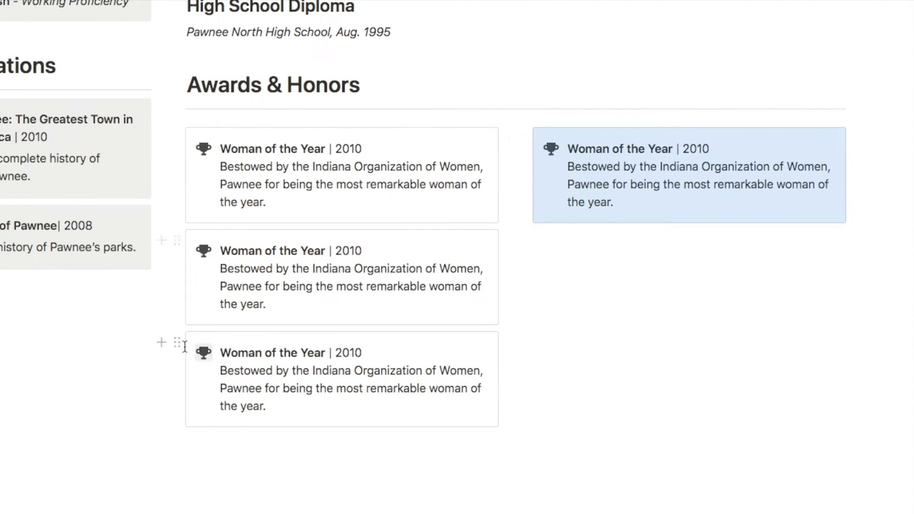
drag(179, 342, 524, 303)
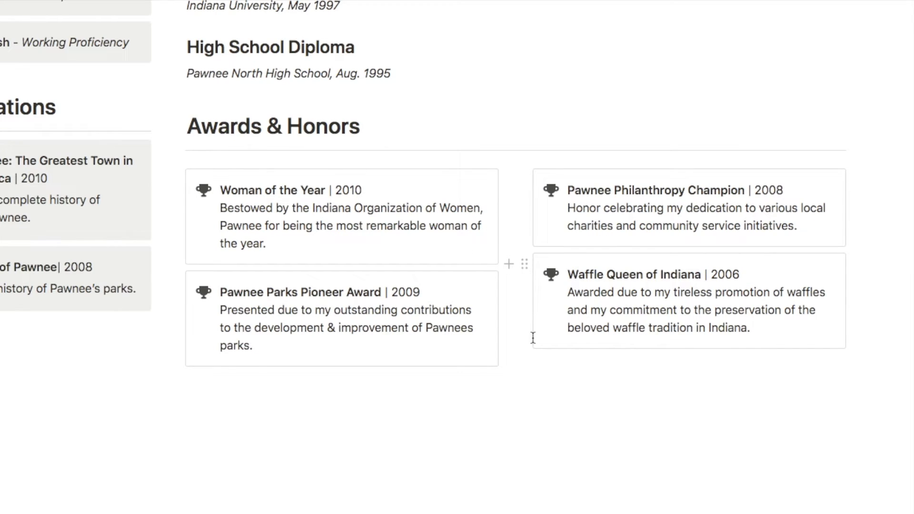
Step: Add a Heading 1 reading "References" below the award callouts, with a divider under it
click(261, 384)
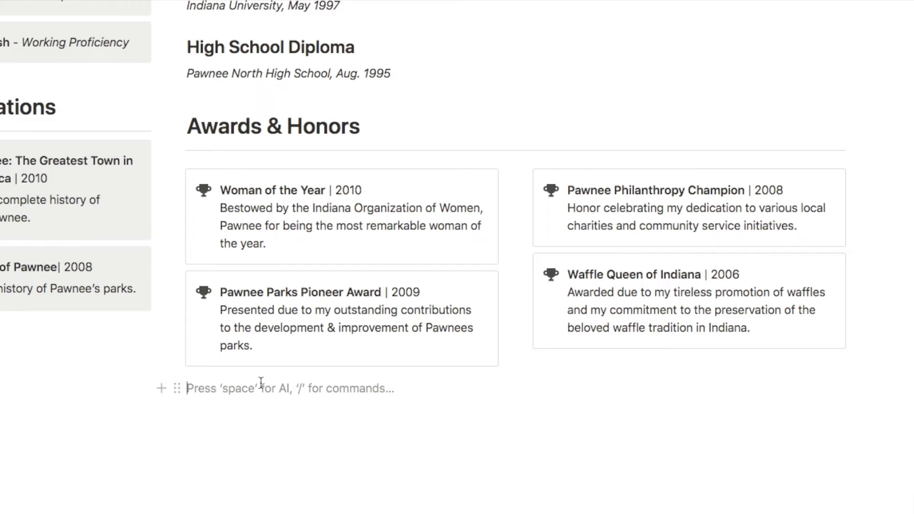
text(/h1)
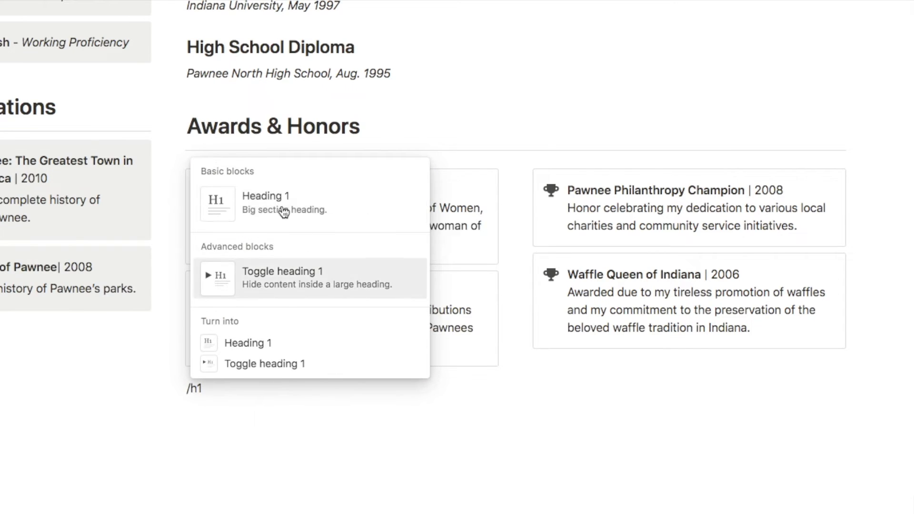
click(268, 209)
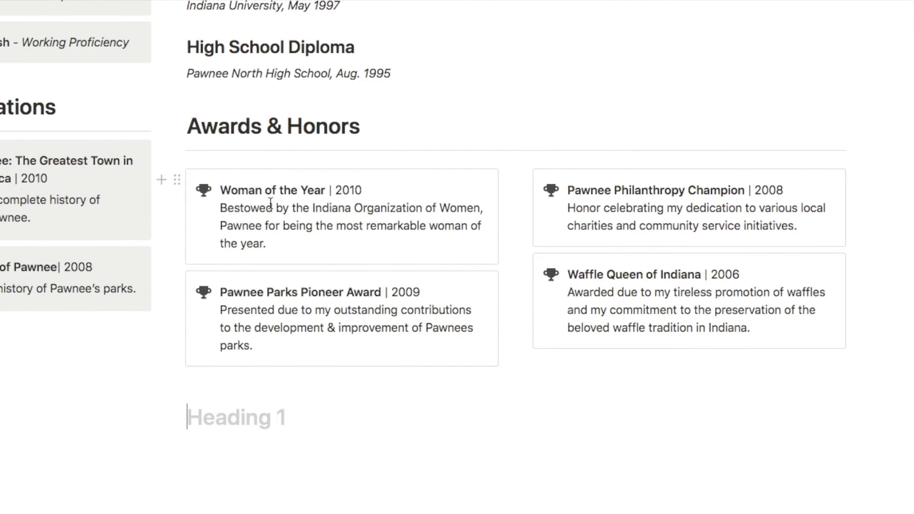
text(Refe)
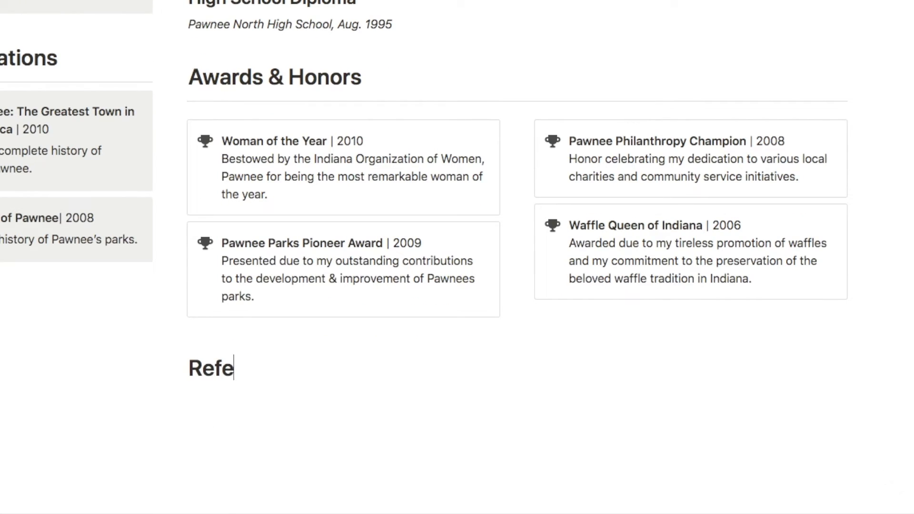
text(rences)
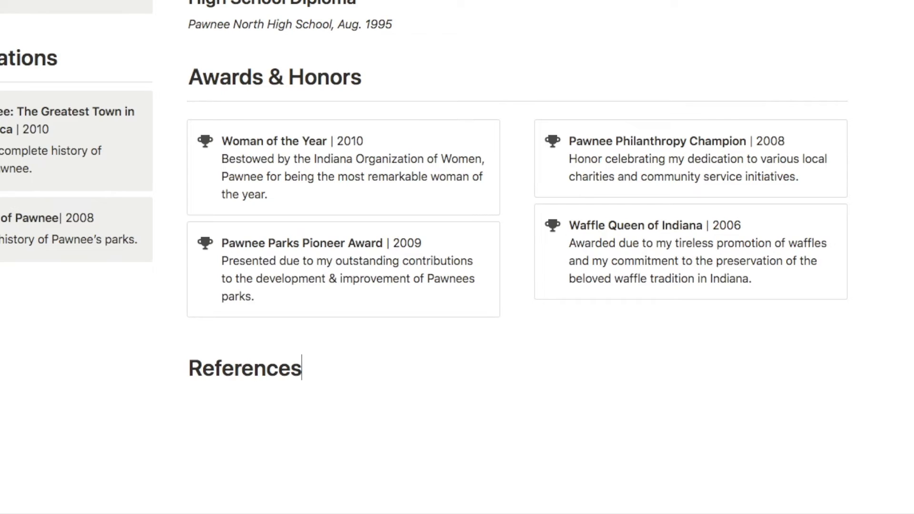
key(Return)
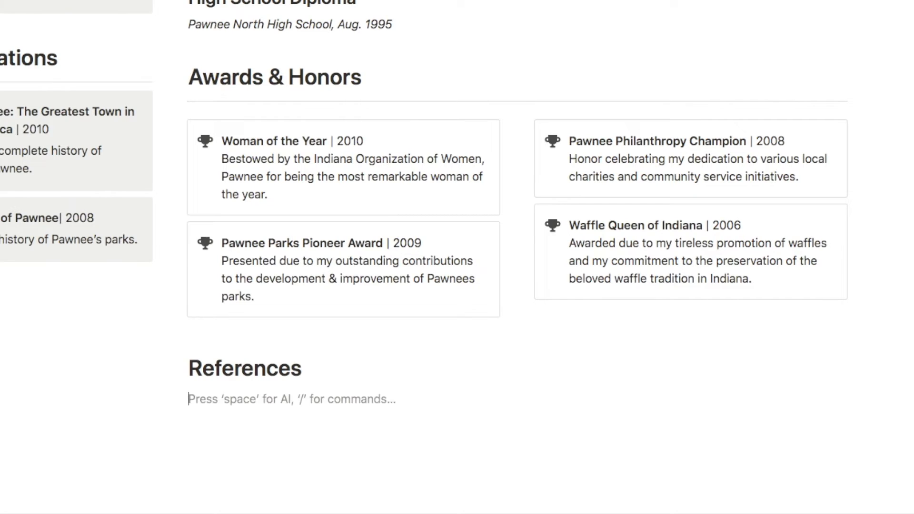
text(---)
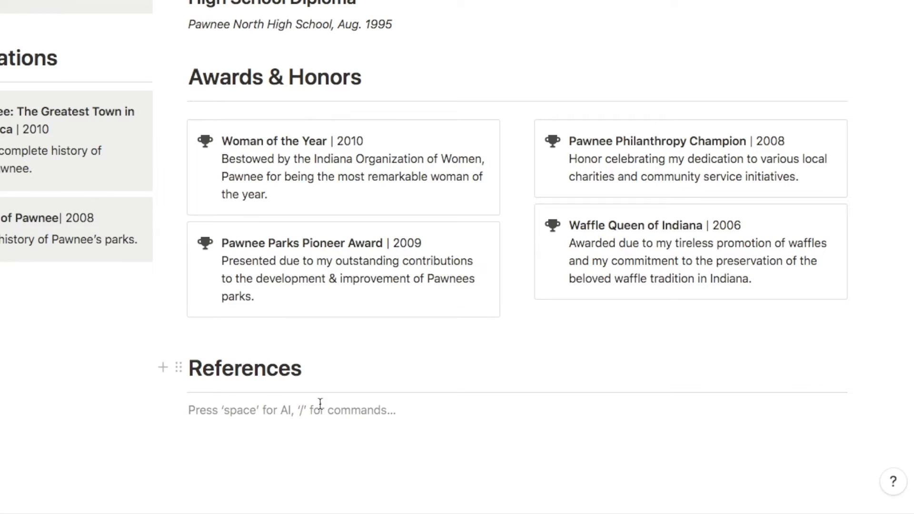
Step: Insert a three-column layout below the References divider and place an empty callout in its first column
scroll(297, 409, down, 4)
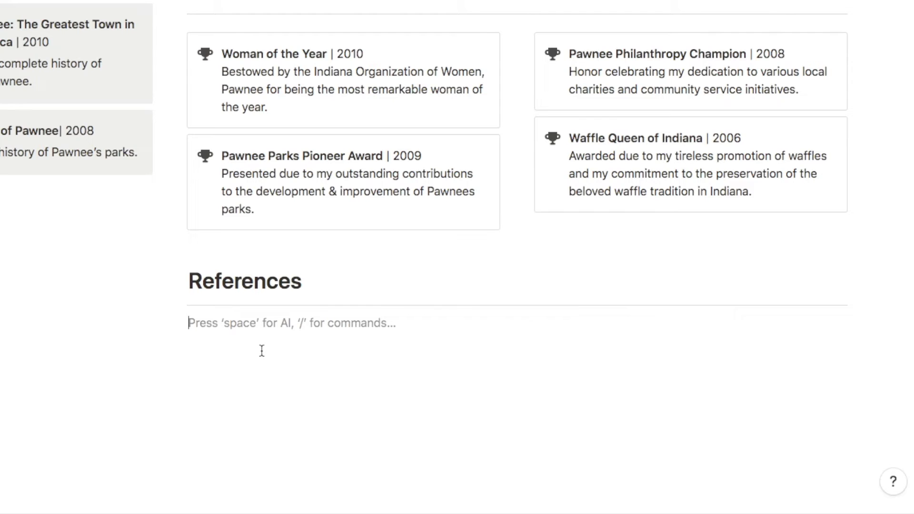
text(/3c)
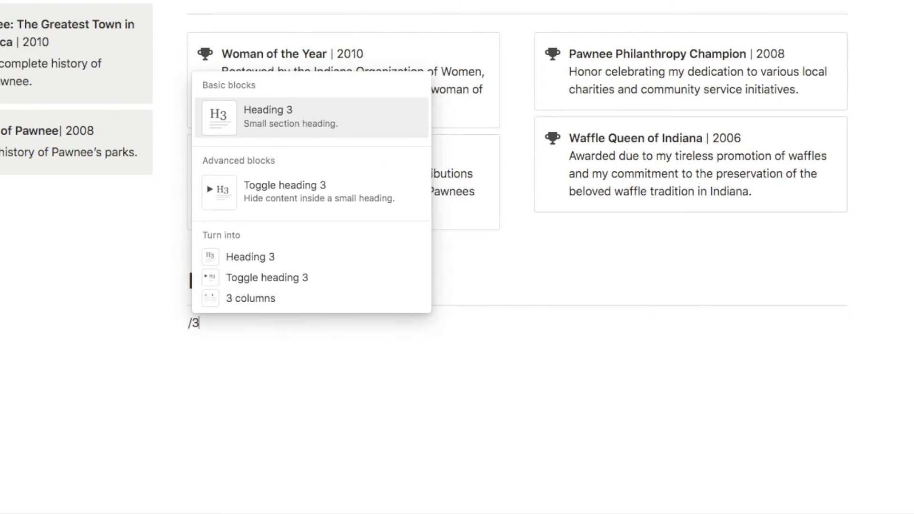
click(256, 298)
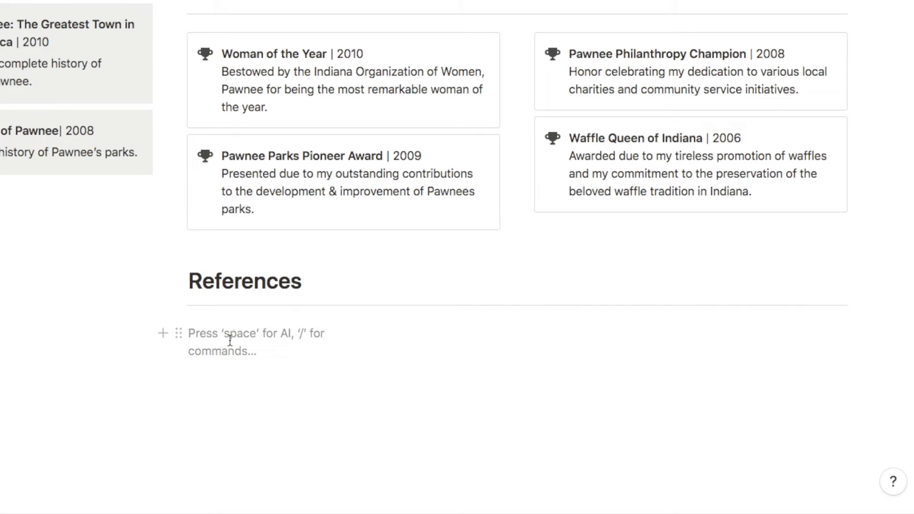
text(/call)
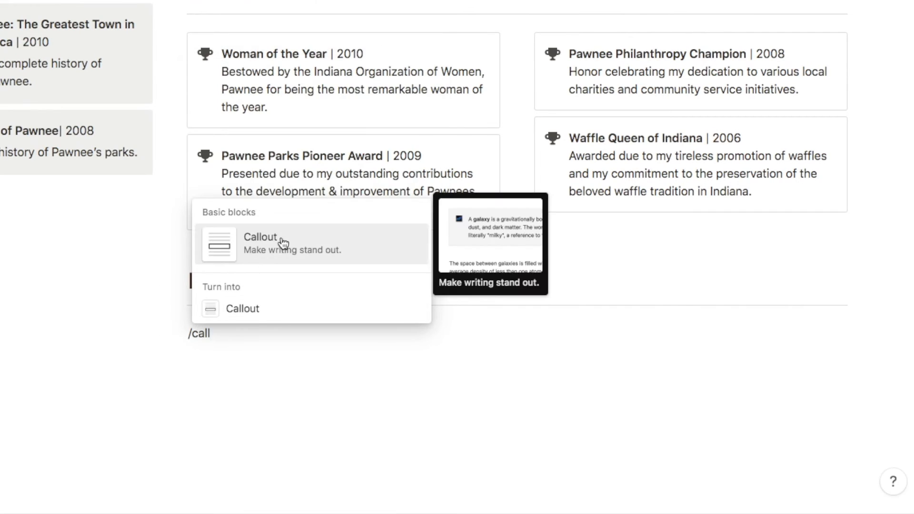
click(278, 238)
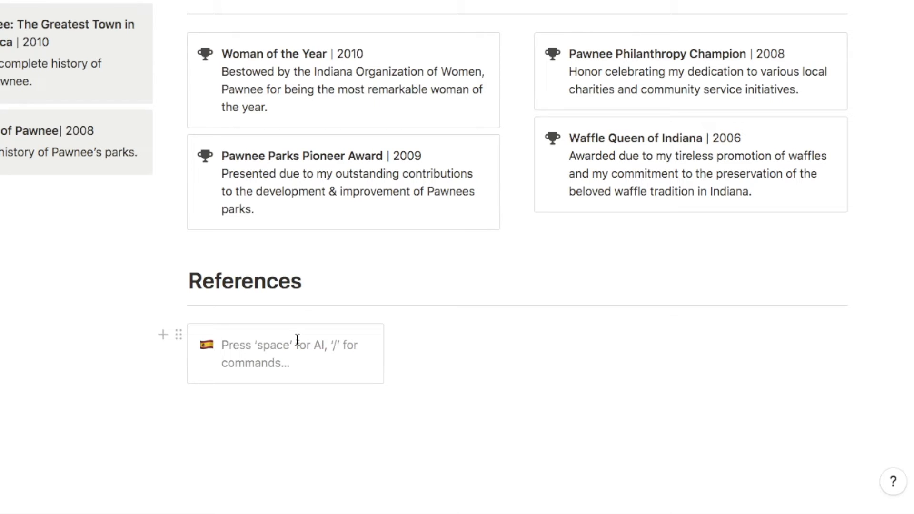
Step: Change the new reference callout's icon to a solid envelope, searching the icon set for "env"
click(208, 345)
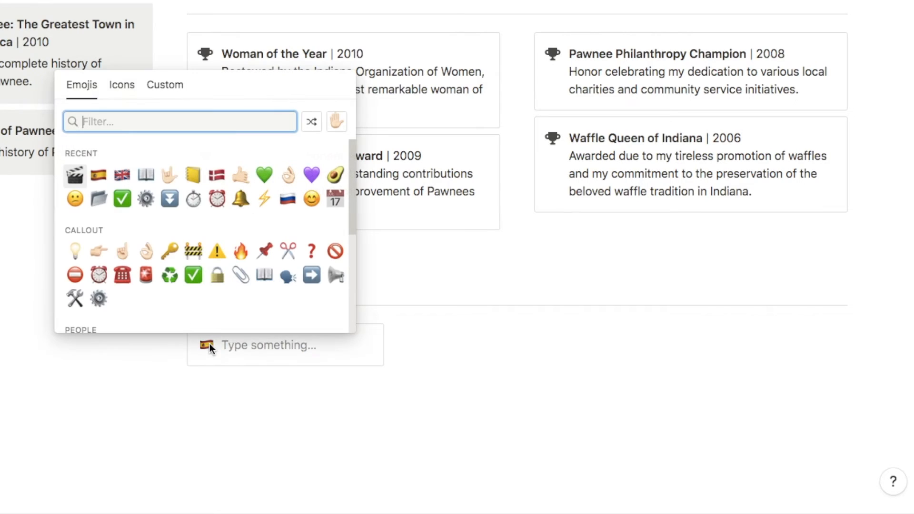
click(111, 84)
text(env)
click(75, 155)
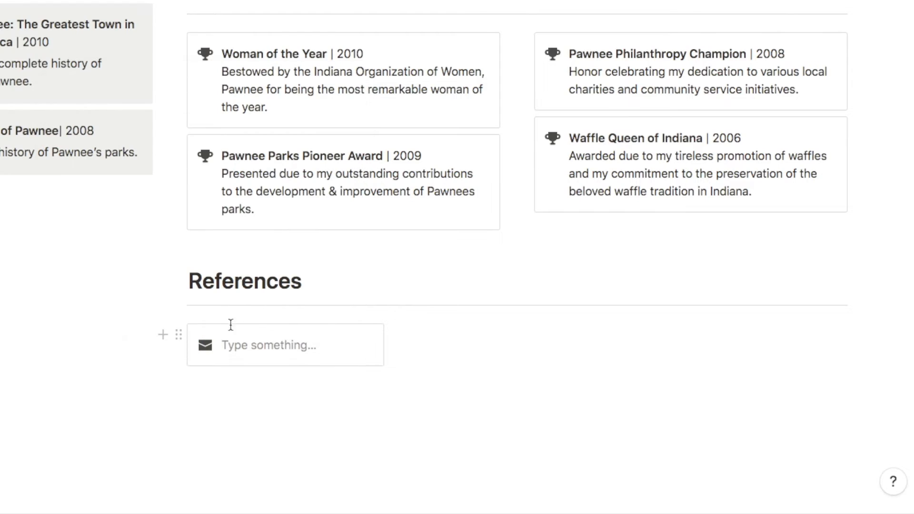
Step: Enter the first reference's full name in the callout, followed by "| Director of Parks & Rec."
click(244, 349)
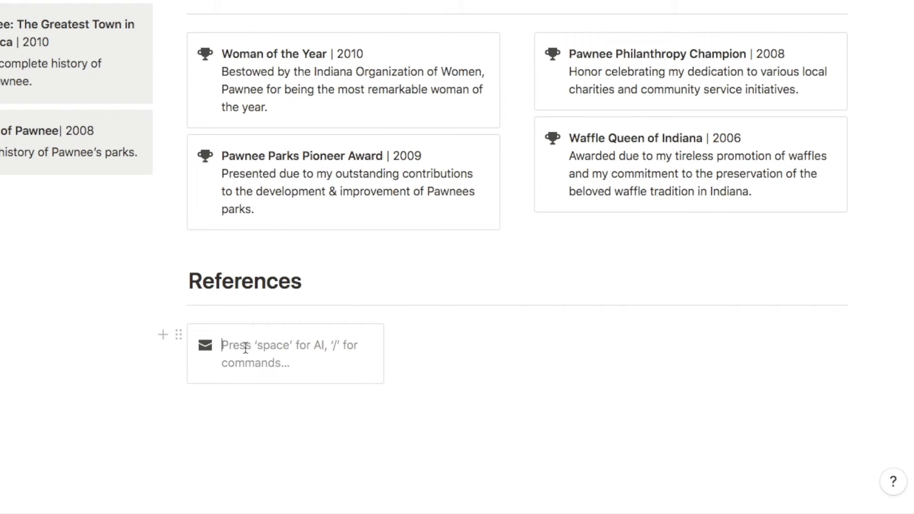
text(Ron )
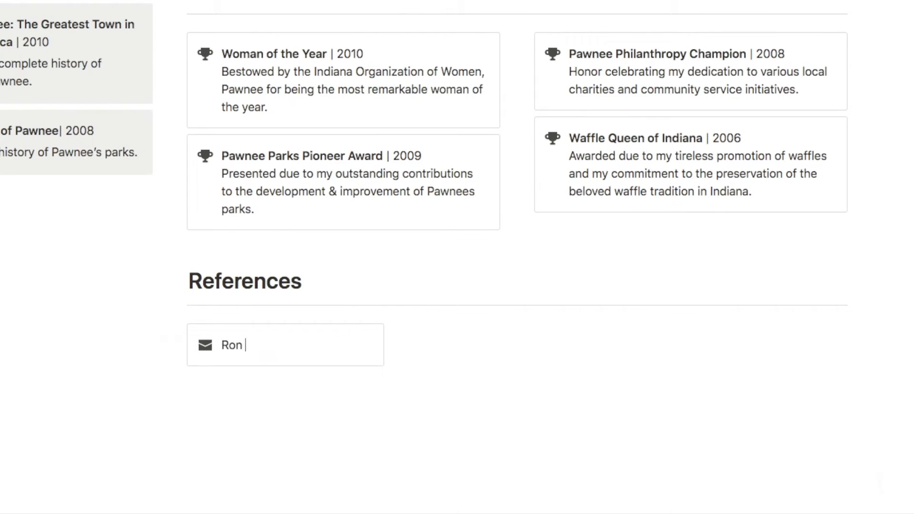
text(Swanson |)
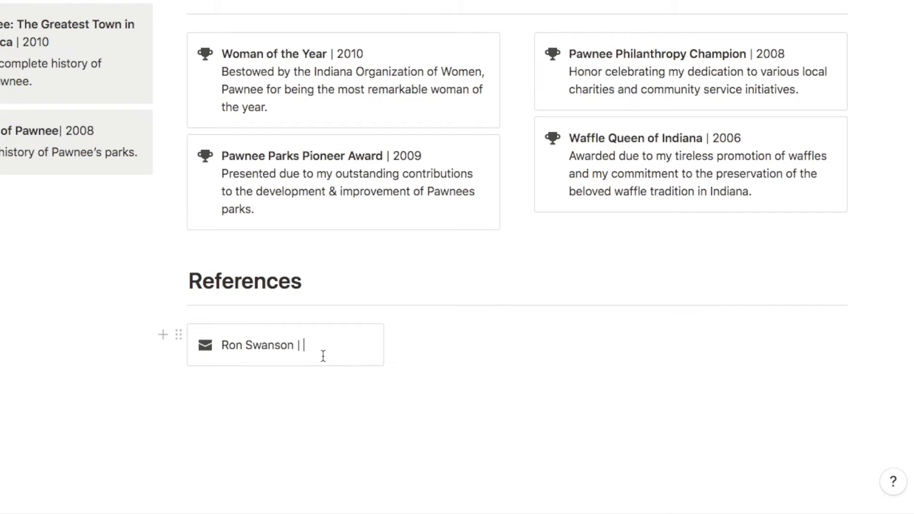
text( Director of Parks & Rec.)
Step: Bold the reference's name and italicize the job title "Director of Parks & Rec." in the callout
drag(295, 345, 221, 344)
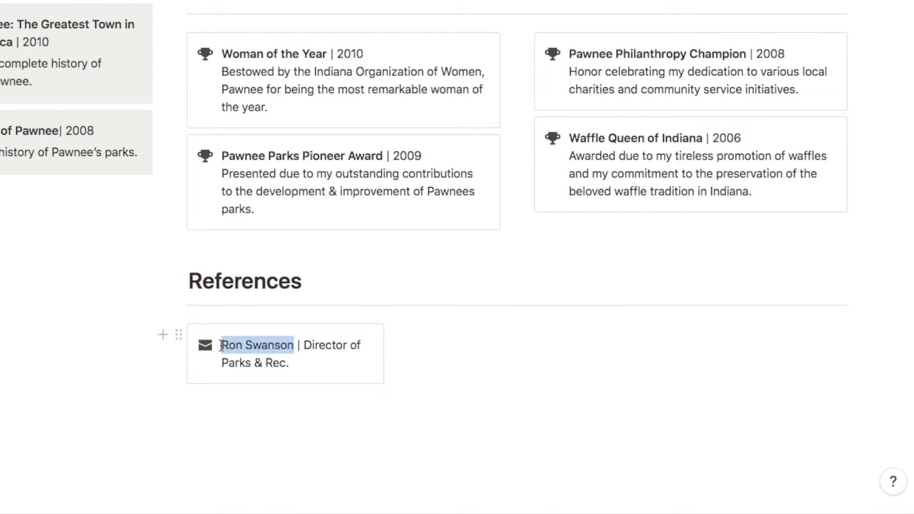
click(300, 367)
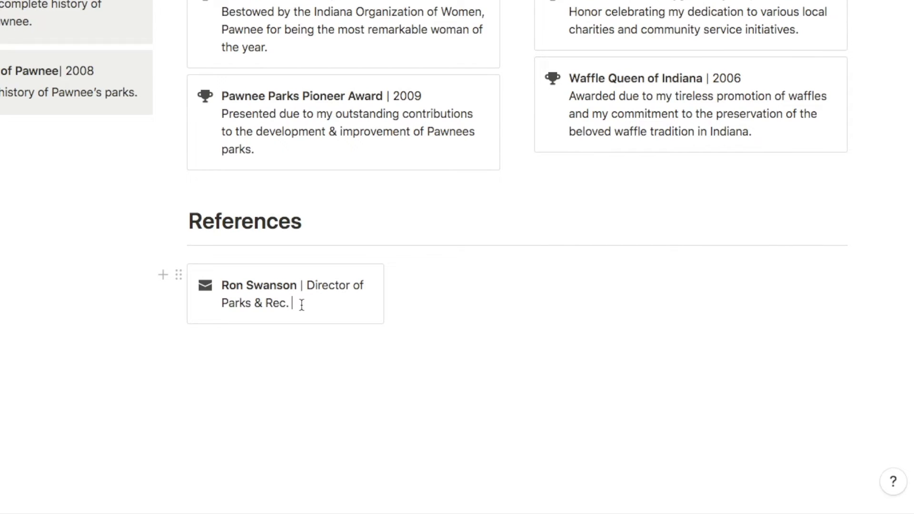
drag(302, 305, 308, 295)
key(ctrl+i)
click(302, 307)
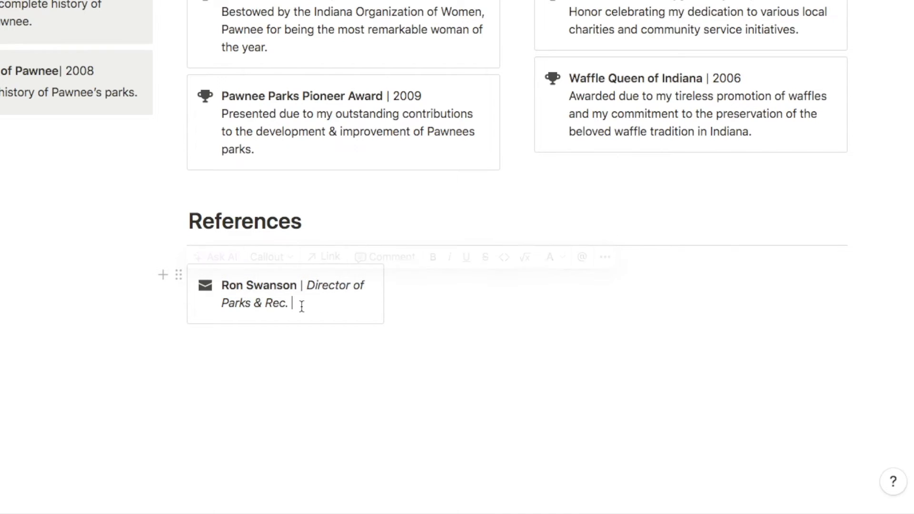
Step: Paste the reference's phone number and e-mail below the callout and move both lines inside it under the job title
click(233, 343)
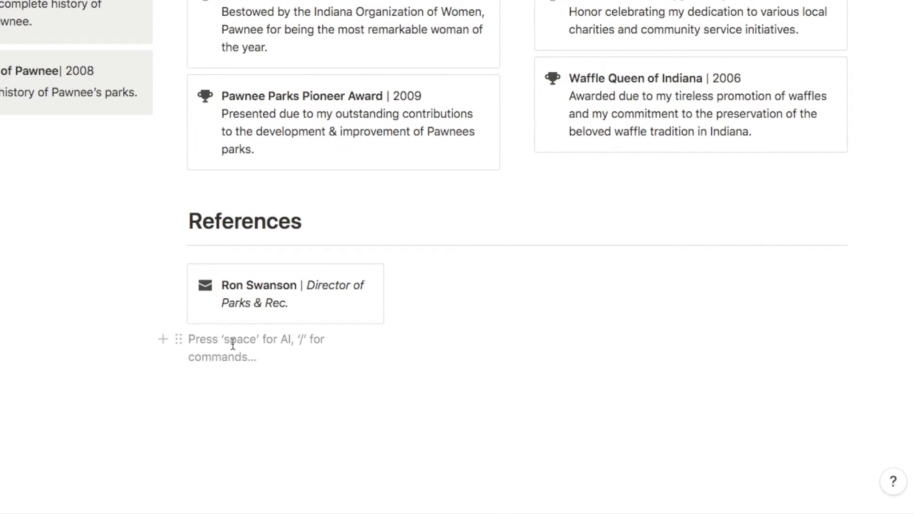
key(ctrl+v)
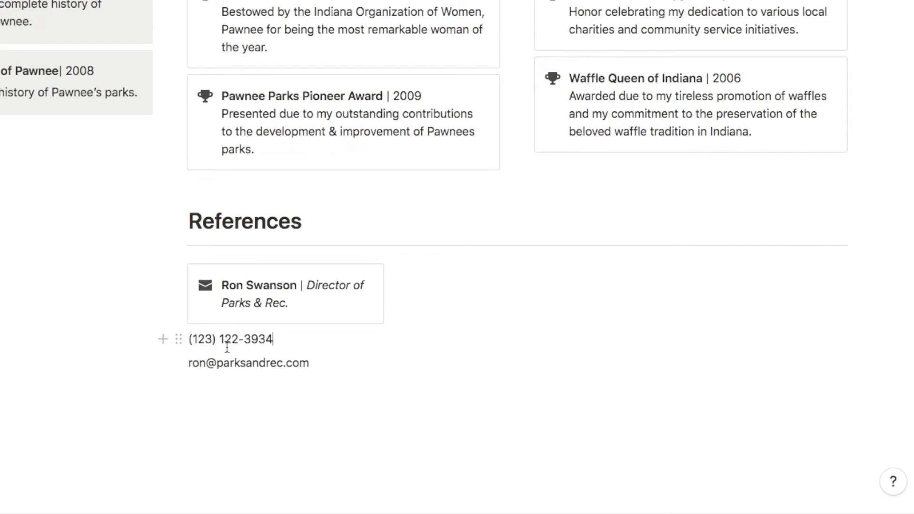
drag(324, 366, 227, 314)
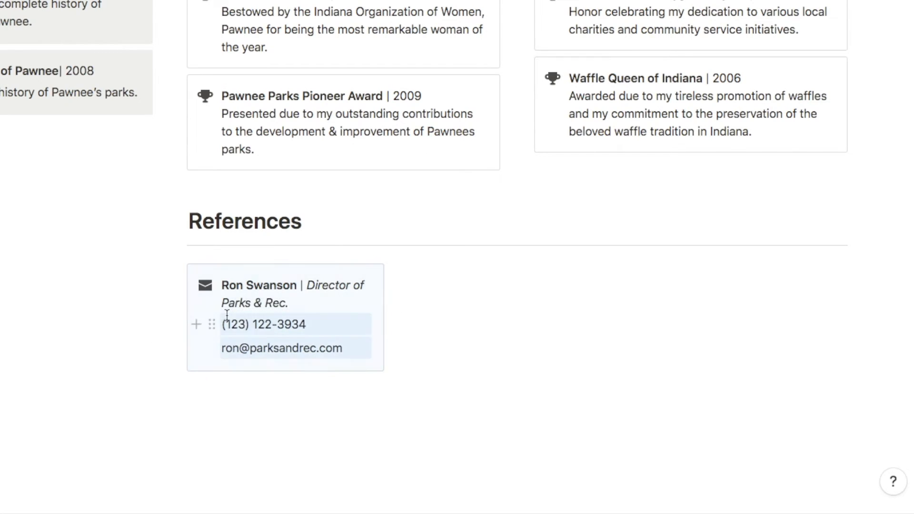
click(244, 404)
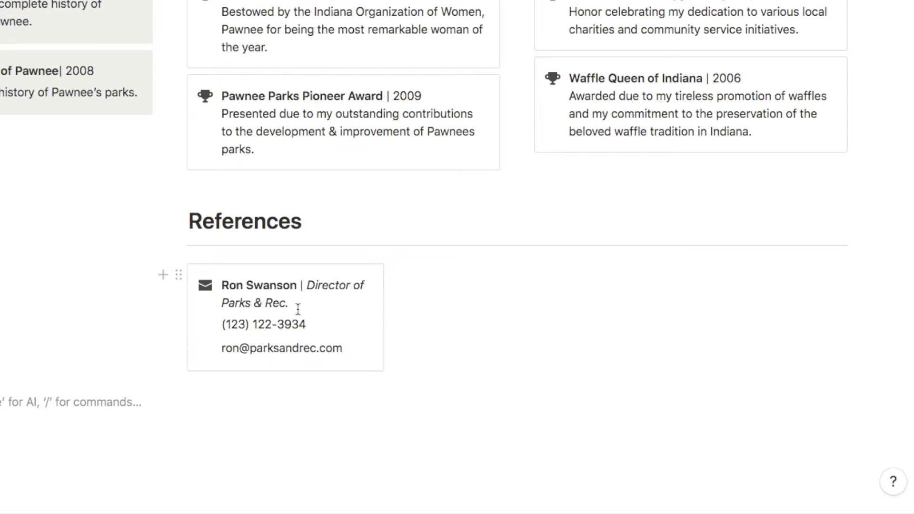
Step: Duplicate the reference callout twice and move the copies into the second and third columns under References
click(179, 276)
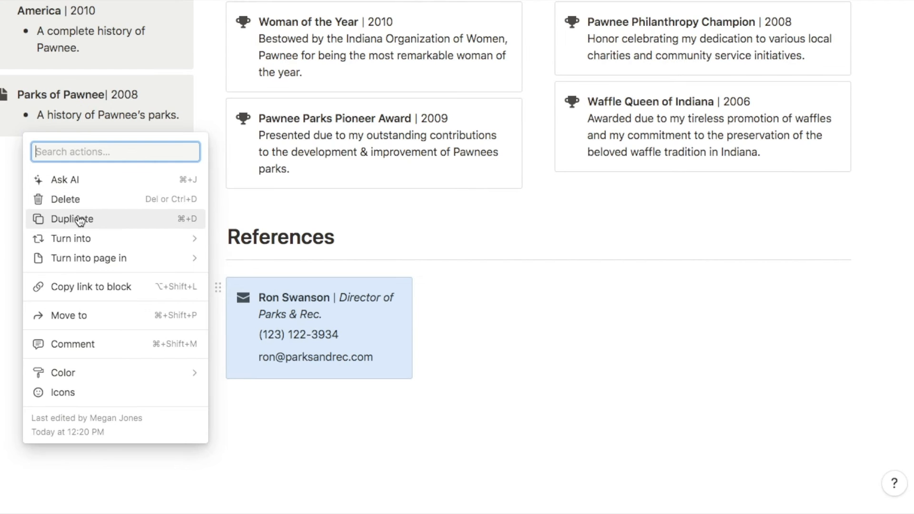
click(31, 202)
click(218, 287)
click(115, 222)
drag(222, 394, 454, 280)
drag(218, 405, 683, 285)
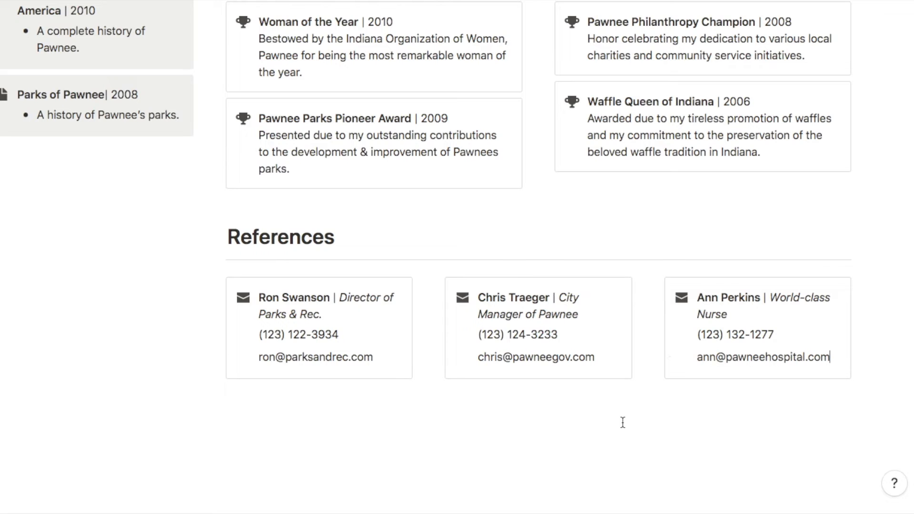
Step: Add a page icon above the resume's title
scroll(623, 422, up, 5)
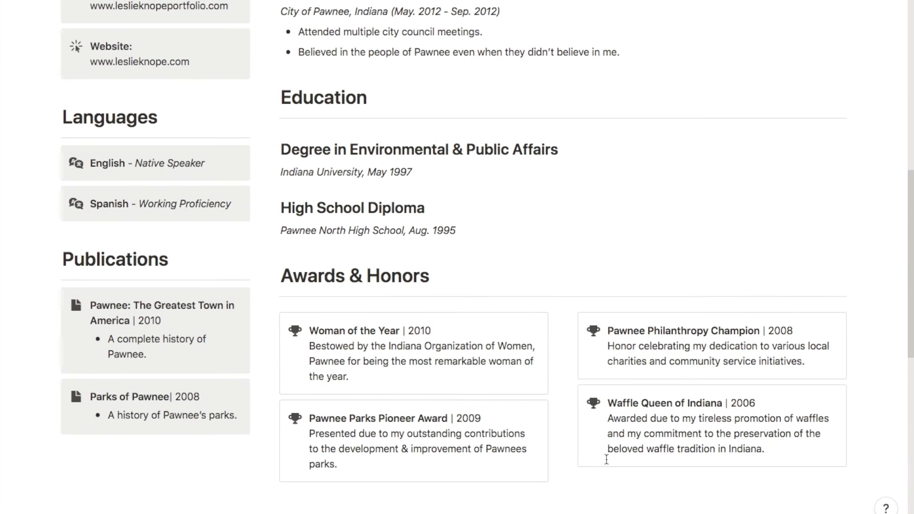
scroll(606, 459, up, 8)
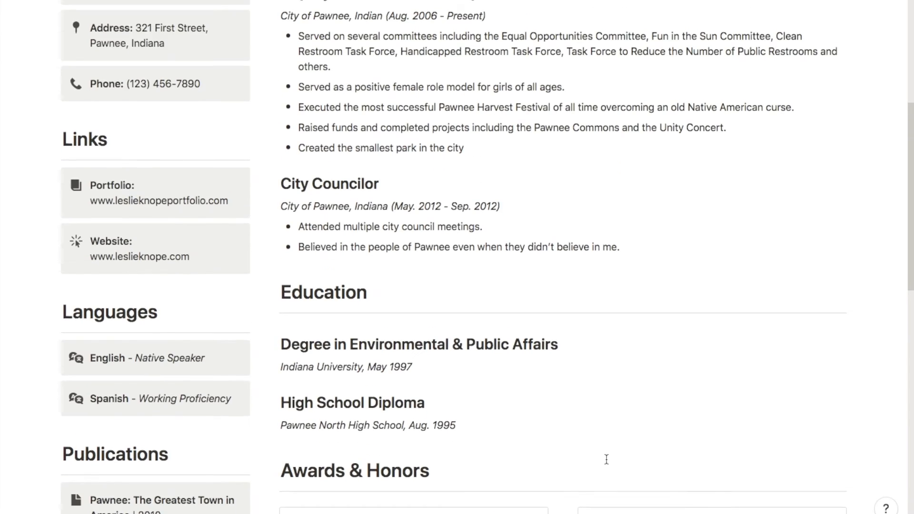
scroll(606, 459, up, 2)
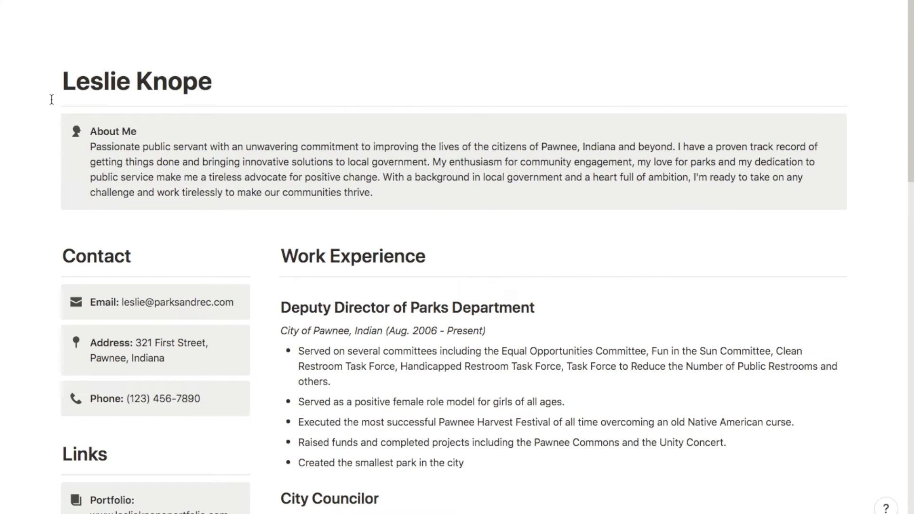
mouse_move(92, 71)
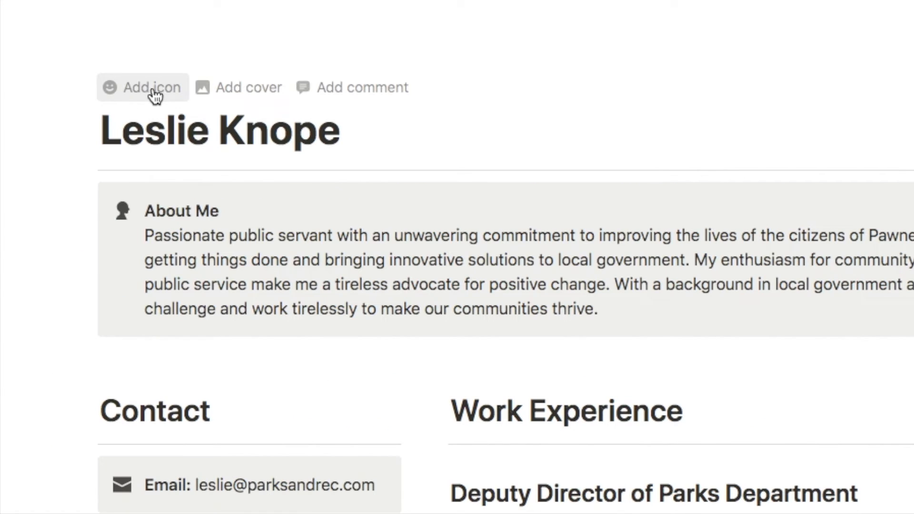
click(150, 94)
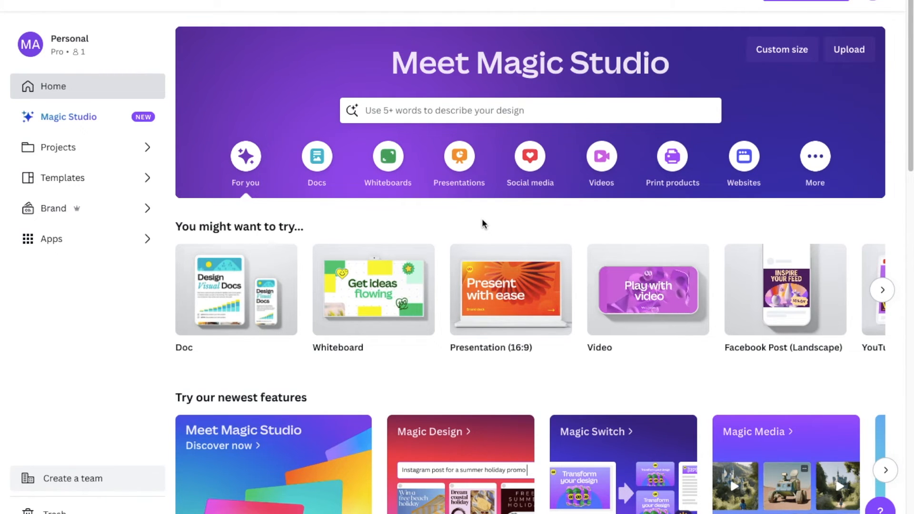
Step: Switch to Canva, search the templates for "circle" and open the one with a man's circular portrait on a white background
click(400, 110)
text(c)
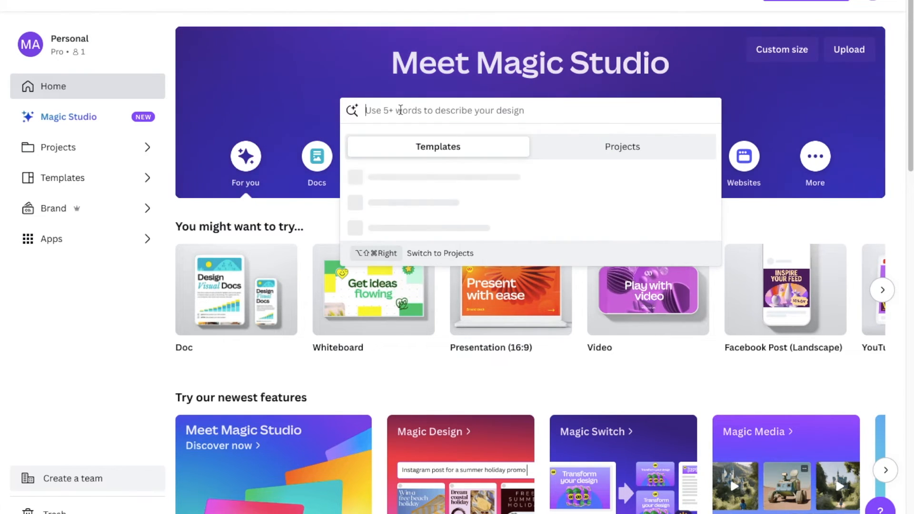
text(ircle)
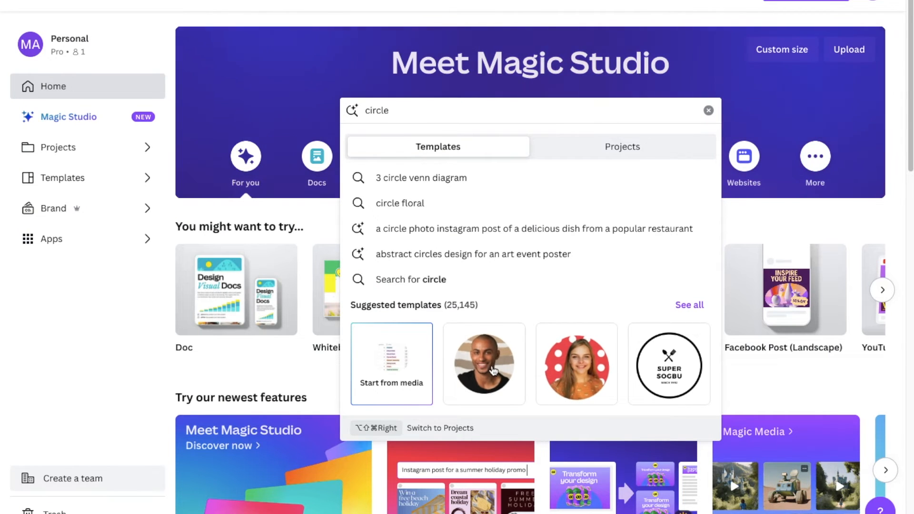
click(482, 364)
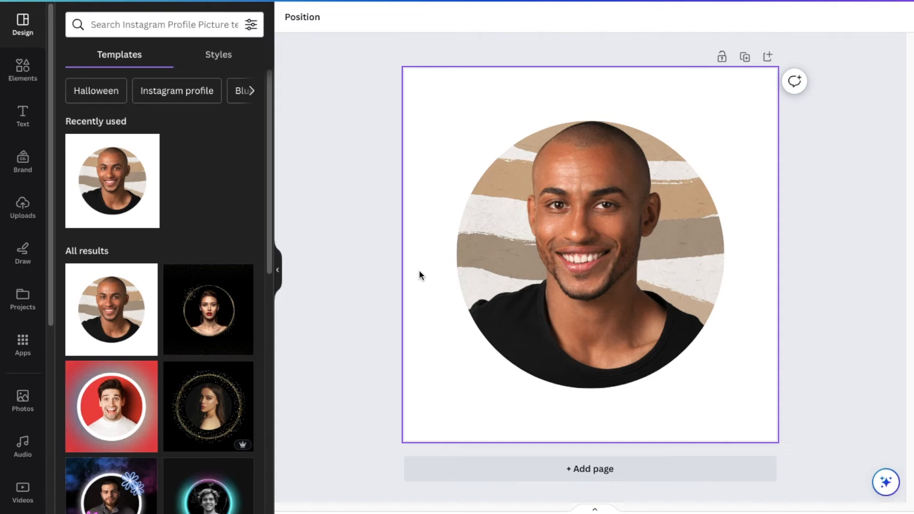
click(543, 251)
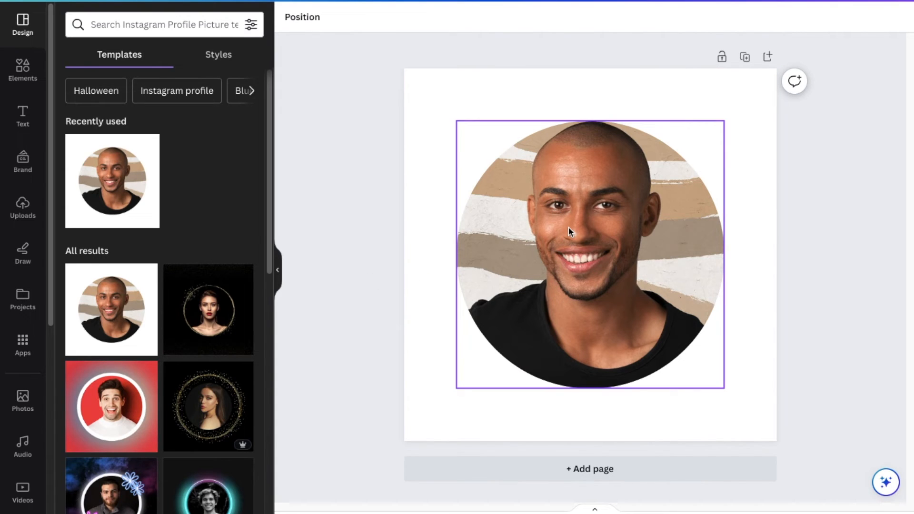
click(438, 273)
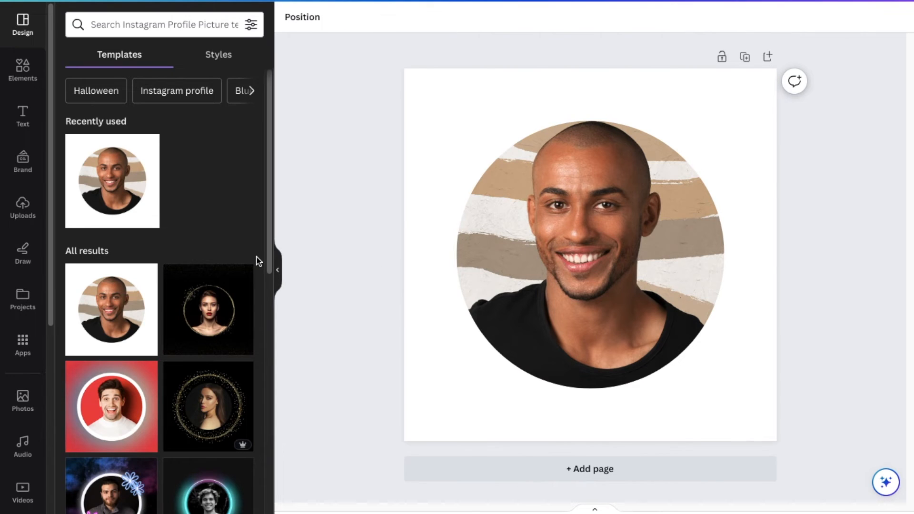
Step: Upload the portrait photo of the blonde woman and place it in the circular frame, replacing the template's picture
click(23, 209)
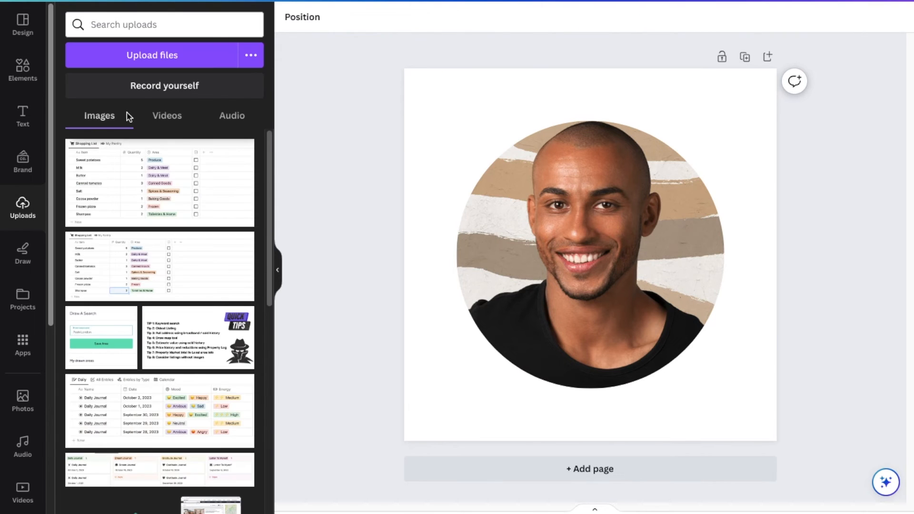
click(154, 66)
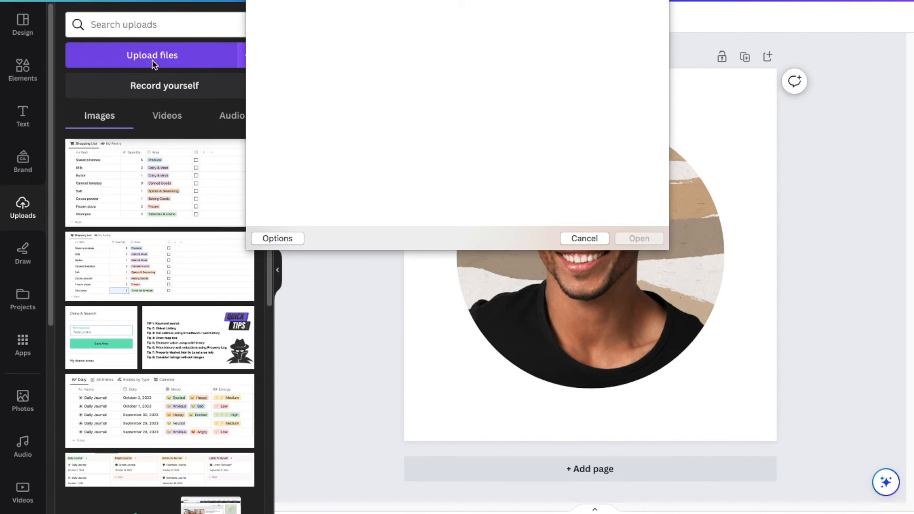
click(374, 22)
double_click(373, 21)
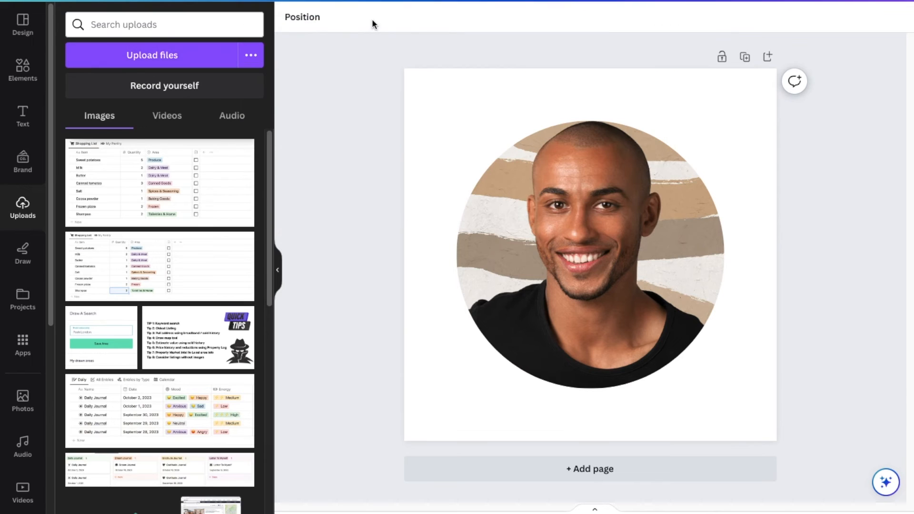
drag(83, 176, 603, 177)
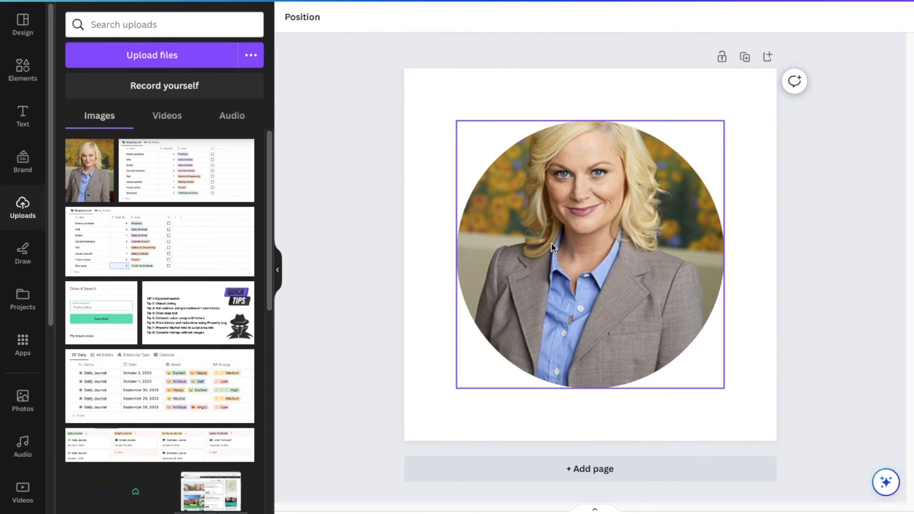
Step: Reposition the portrait lower inside its circular crop so the woman's whole head sits within the frame
click(583, 224)
double_click(585, 224)
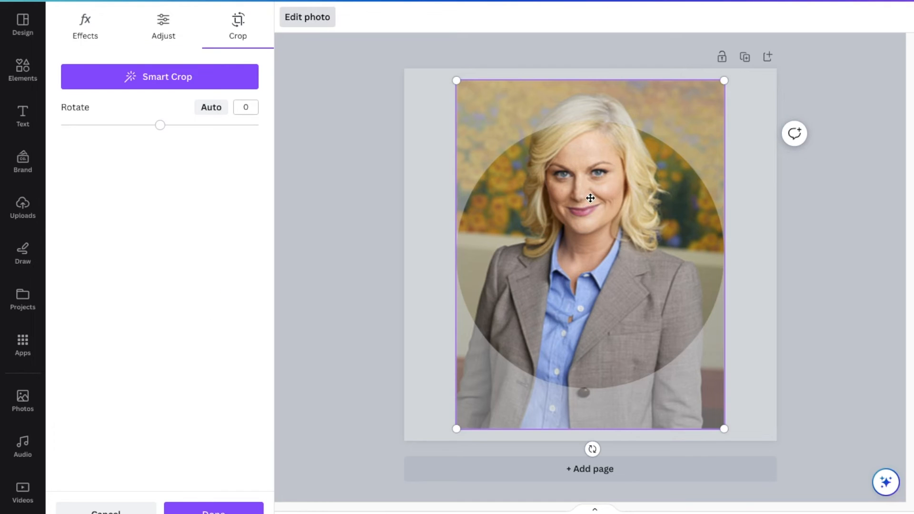
drag(585, 202, 588, 262)
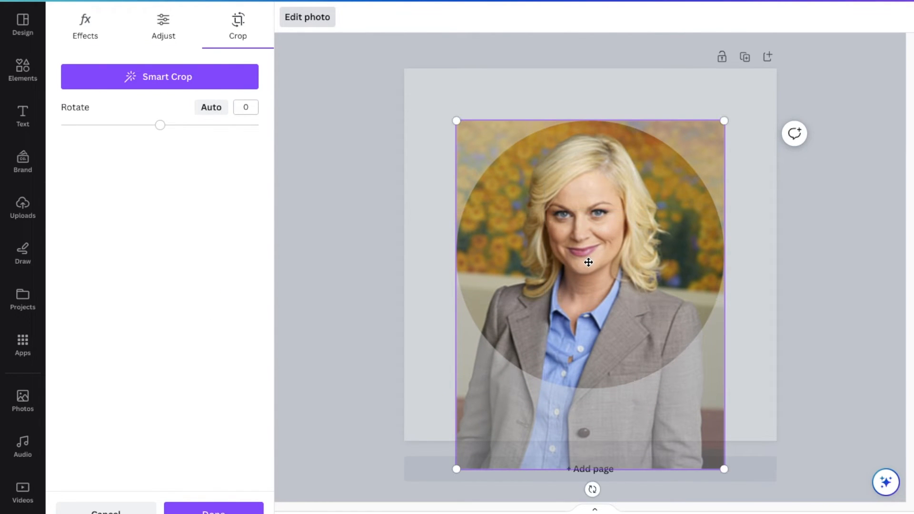
click(301, 239)
click(372, 388)
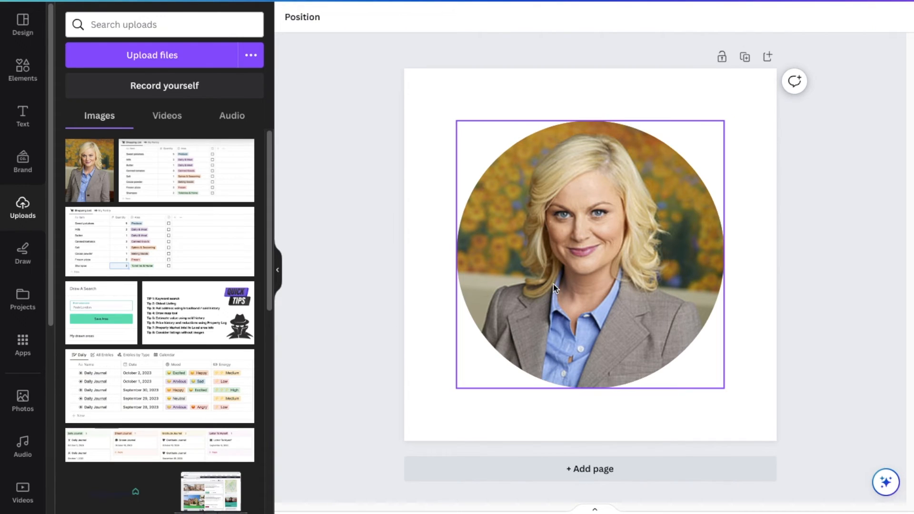
Step: Enlarge the circular photo frame evenly from its centre until it fills the full width and height of the square page
click(657, 323)
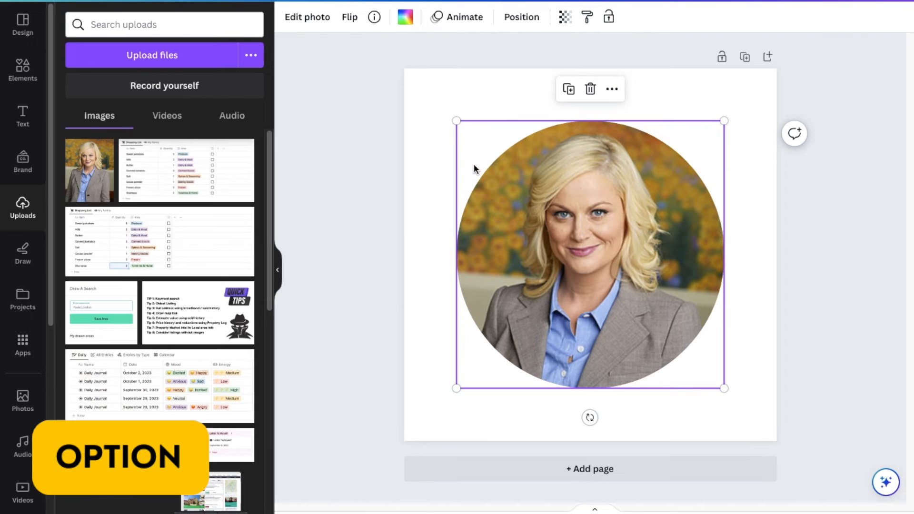
key(alt)
drag(458, 122, 383, 95)
click(376, 382)
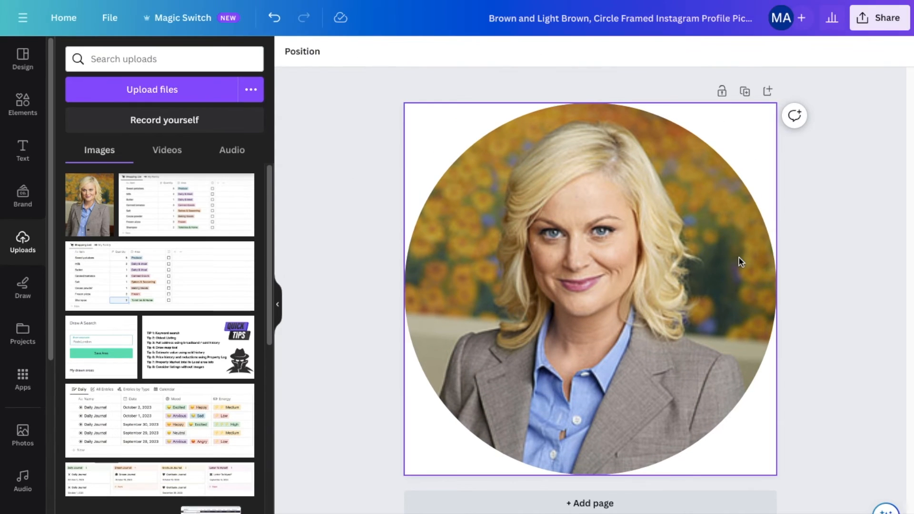
Step: Download the circular profile picture design as a JPG file
click(880, 17)
click(709, 339)
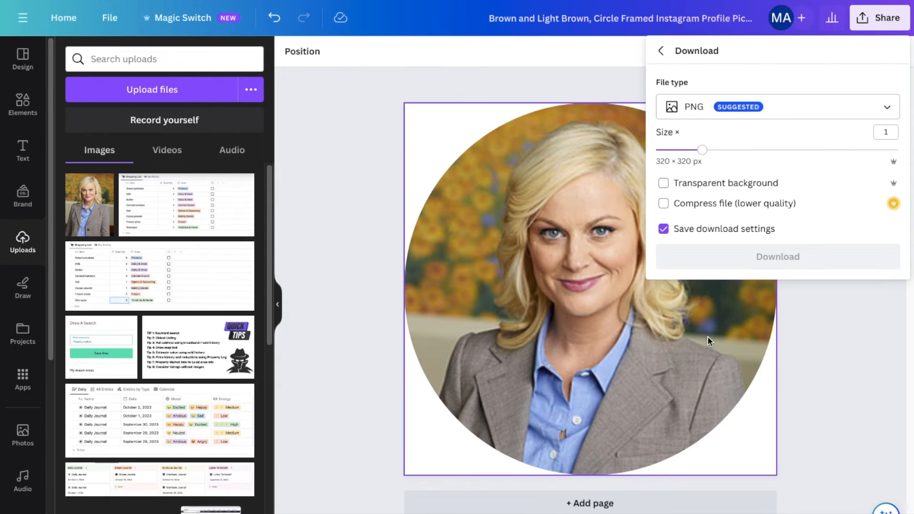
click(708, 105)
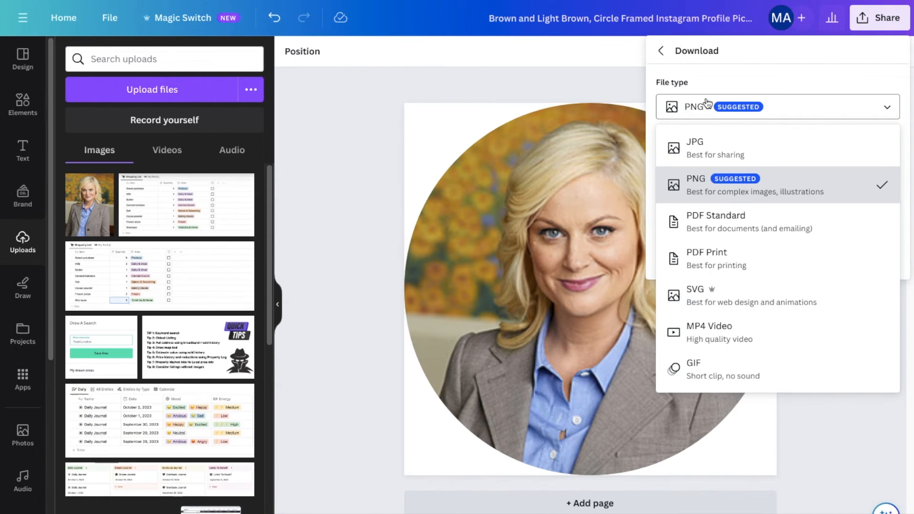
click(698, 146)
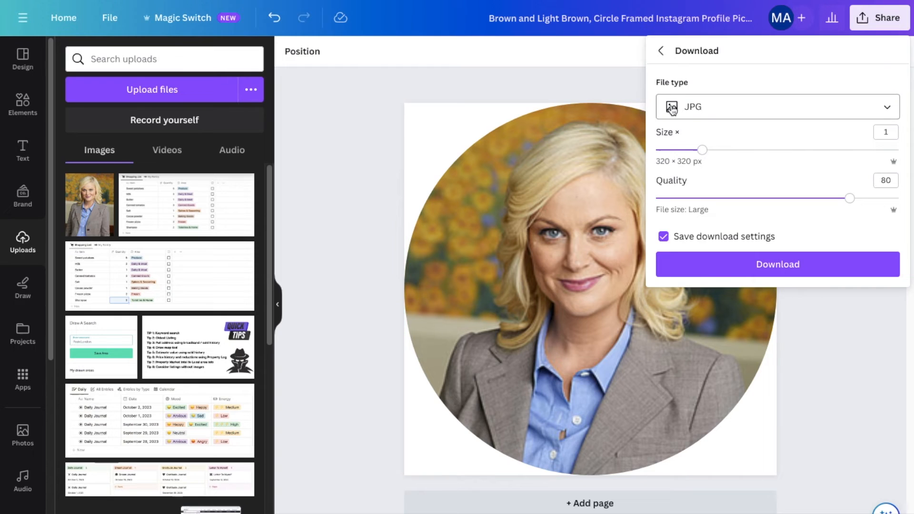
click(726, 265)
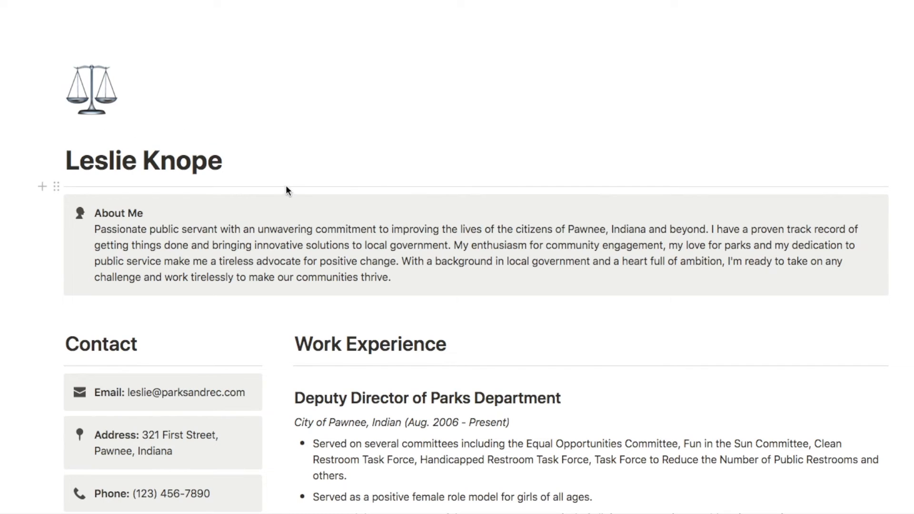
Step: Switch to the Notion resume and replace its scales icon with the downloaded "Brown and Light Brown, Circle Framed Instagram Profile Picture.jpg"
click(97, 84)
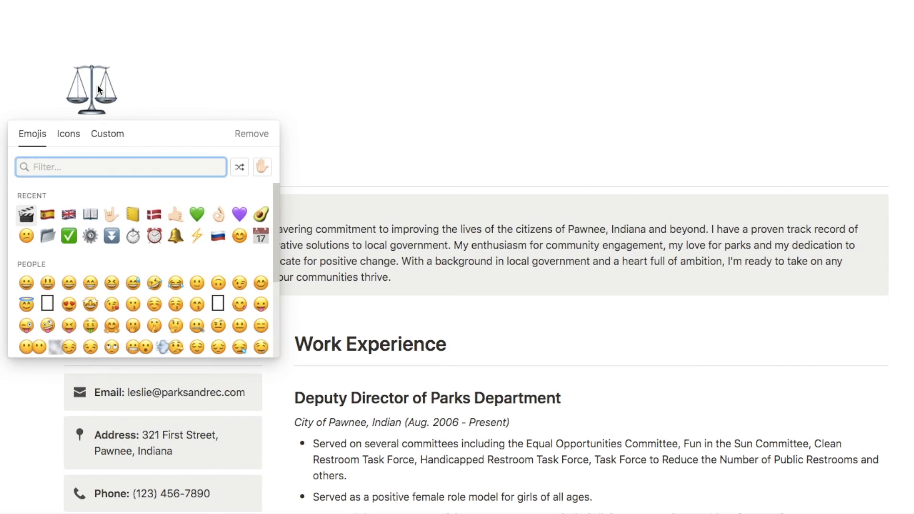
click(110, 136)
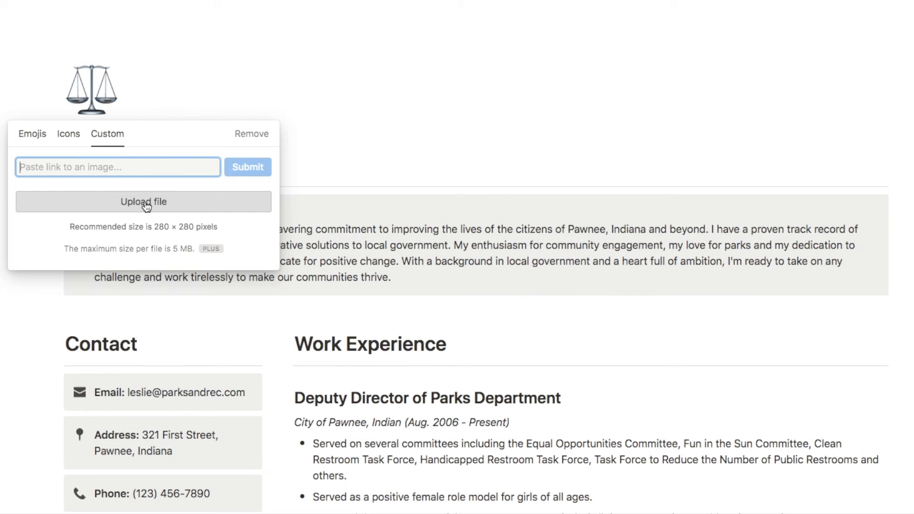
click(880, 0)
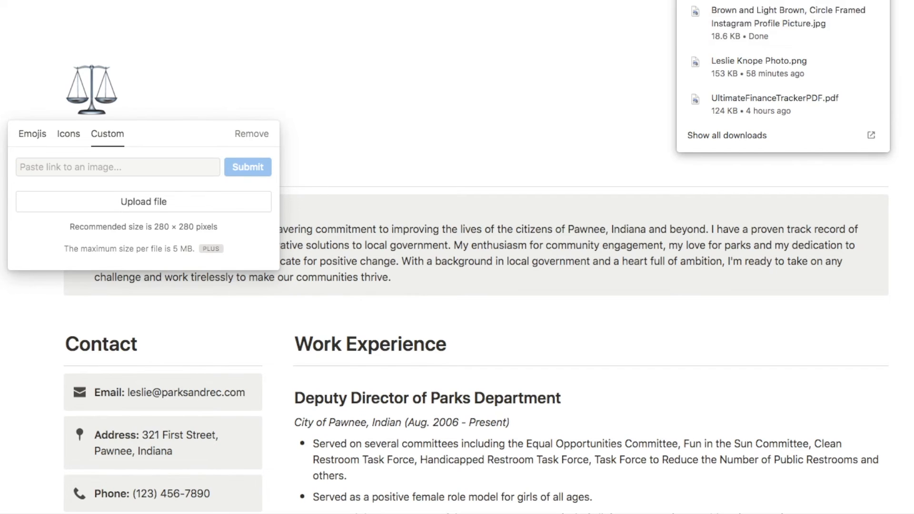
drag(727, 27, 134, 208)
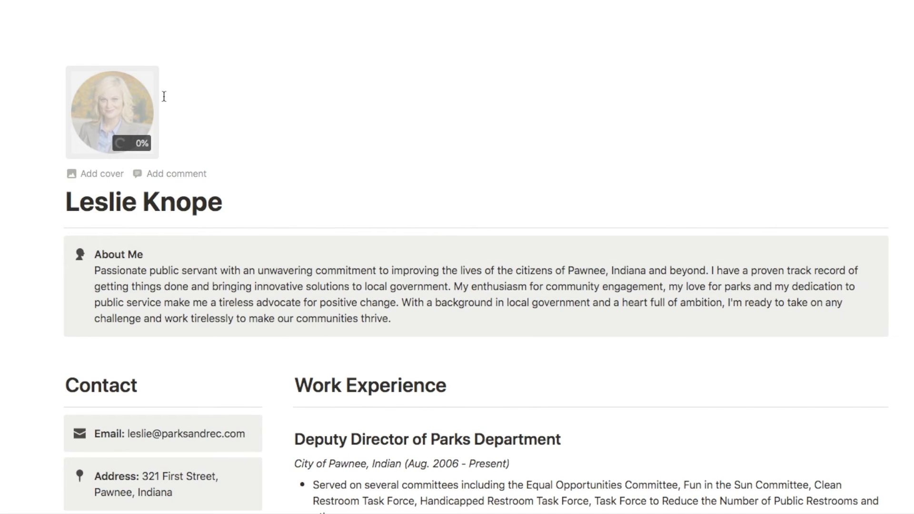
Step: Publish the resume page to the web and copy its web link
scroll(85, 28, down, 2)
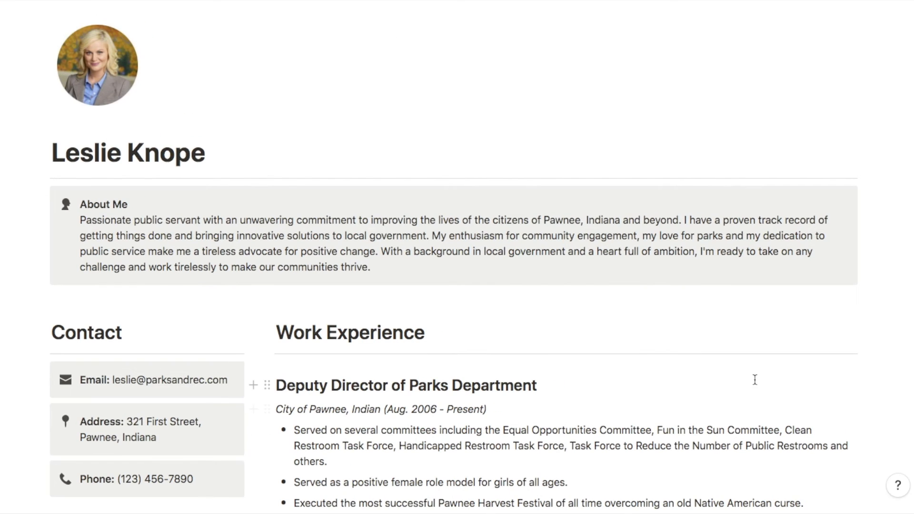
scroll(859, 328, down, 2)
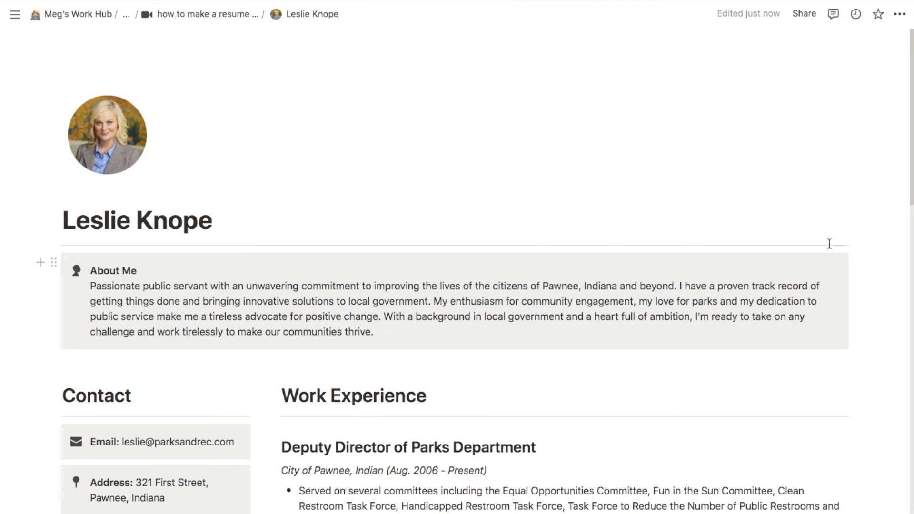
click(804, 14)
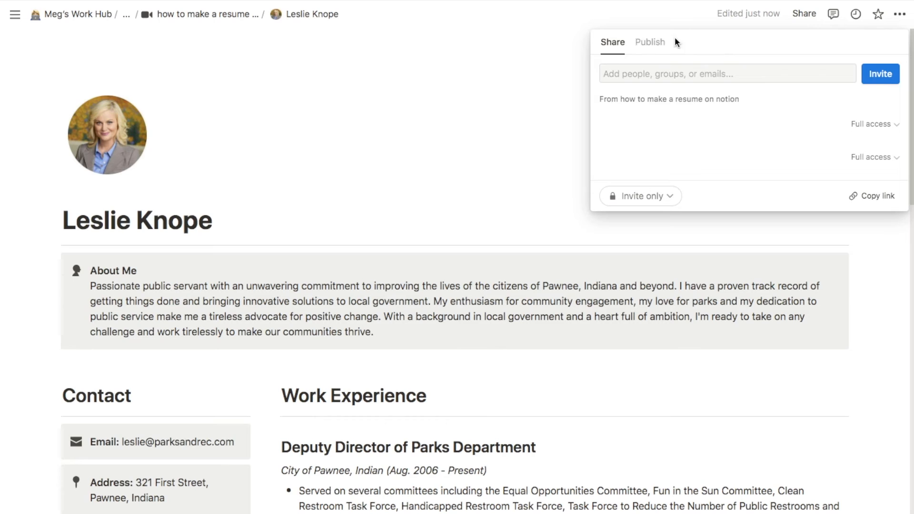
click(649, 41)
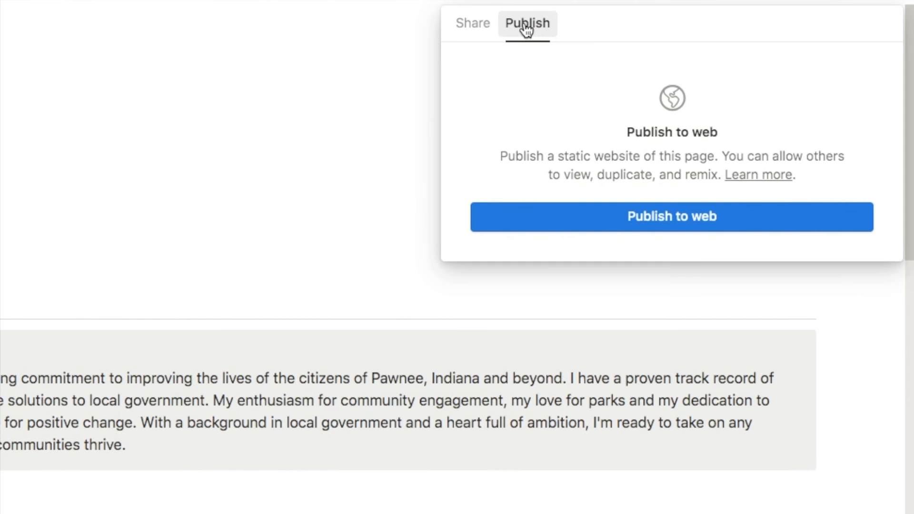
click(662, 220)
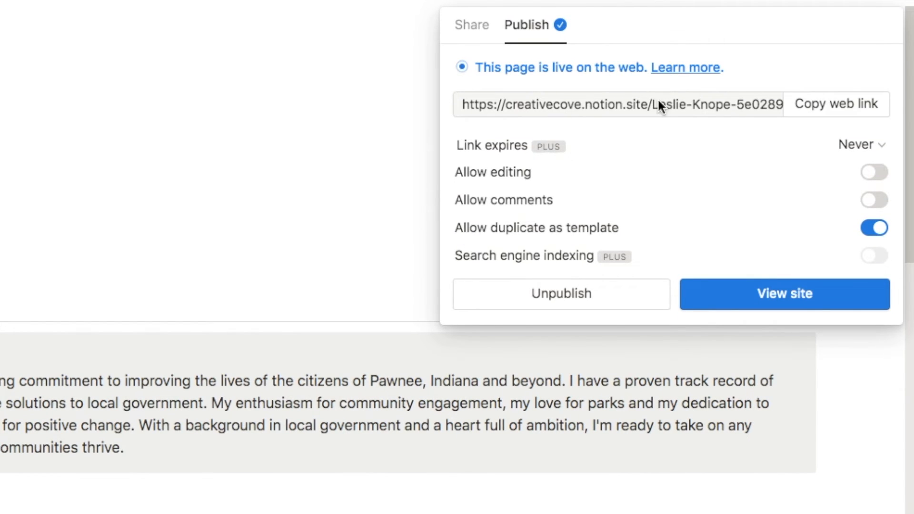
click(825, 112)
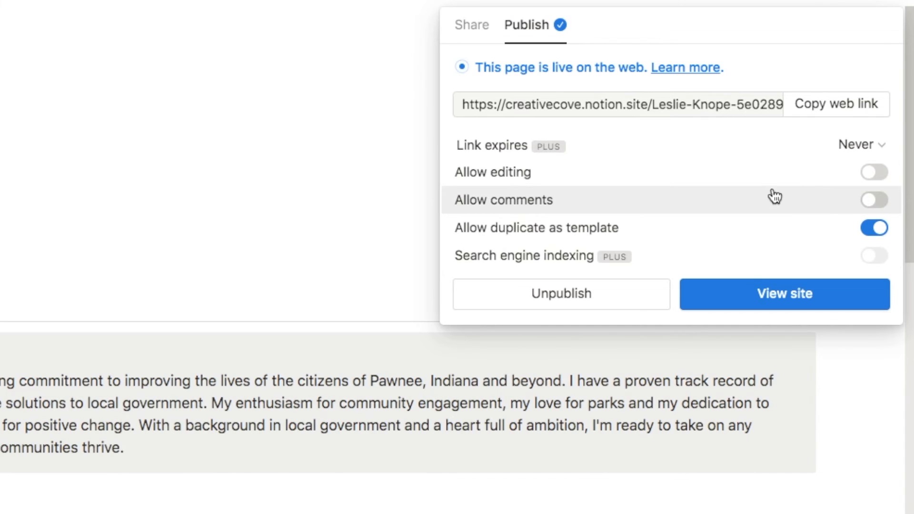
Step: Turn off duplicating the published resume as a template
mouse_move(742, 175)
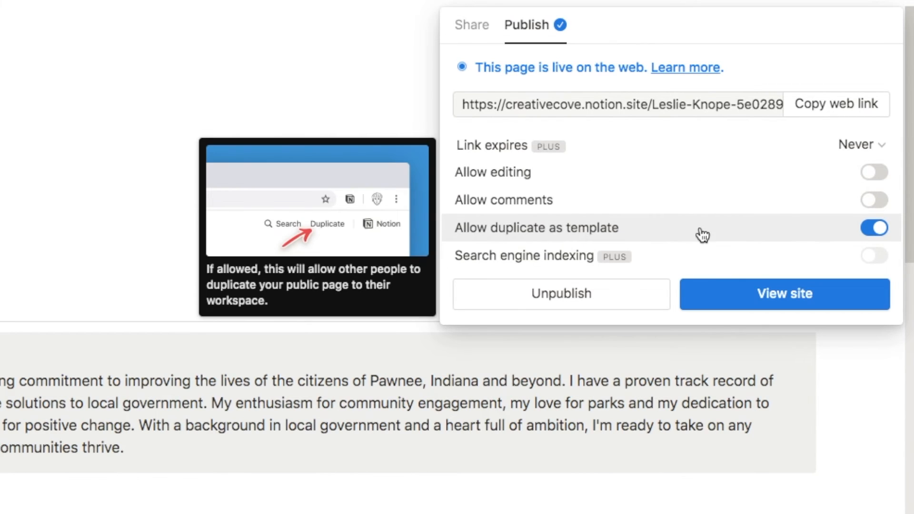
click(875, 231)
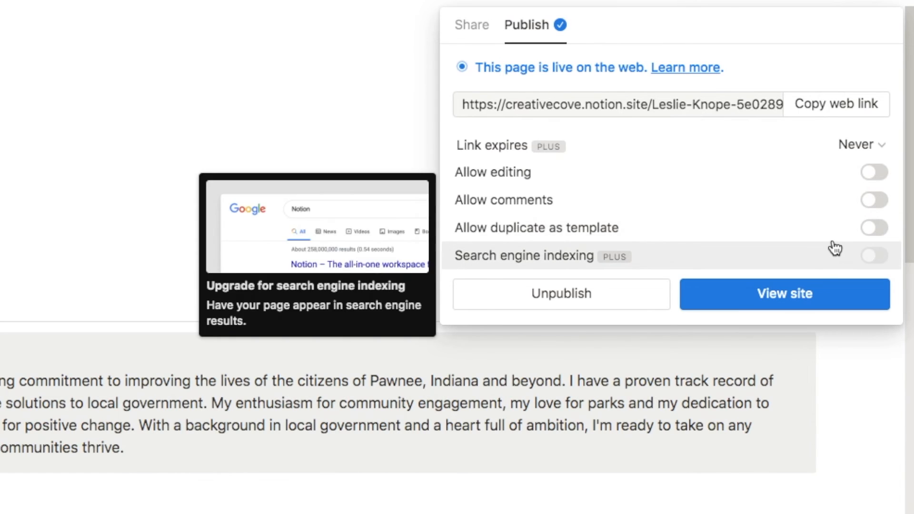
mouse_move(822, 233)
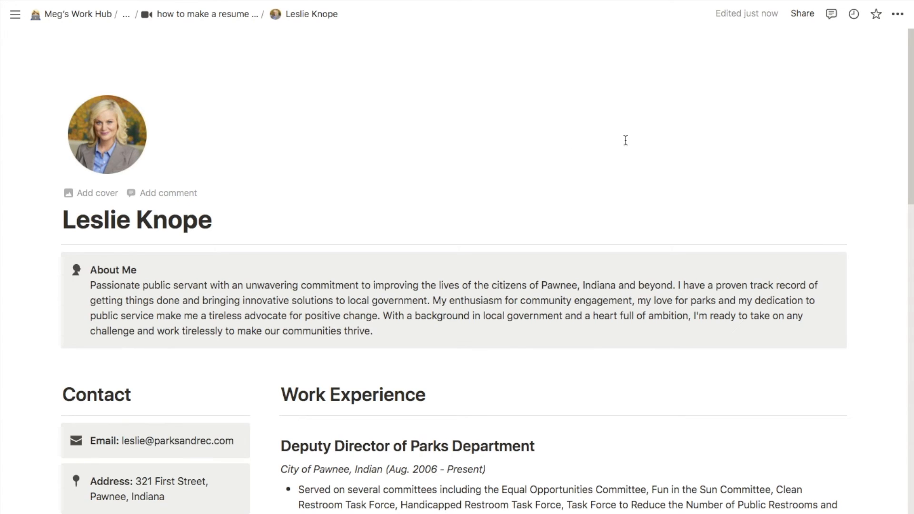
Step: Export the resume page as a PDF in Letter format at 100 percent scale, including everything
click(896, 15)
scroll(785, 296, down, 3)
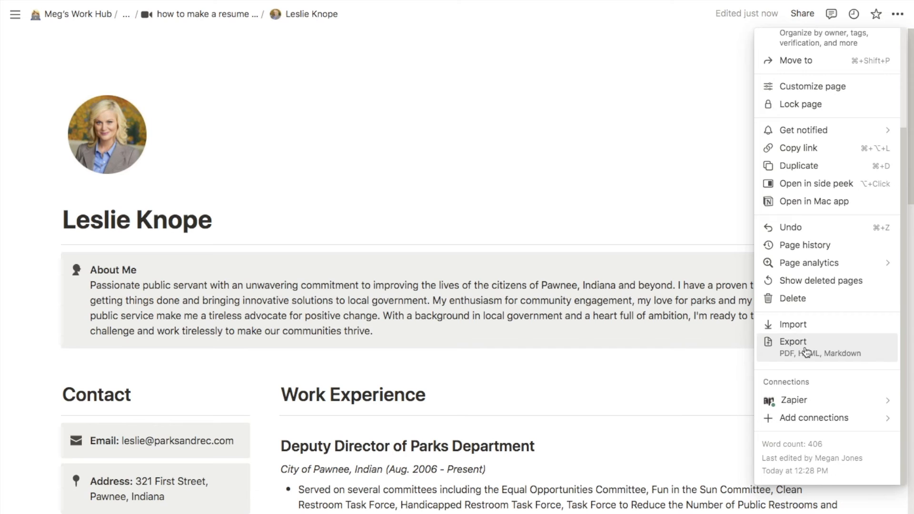
click(804, 353)
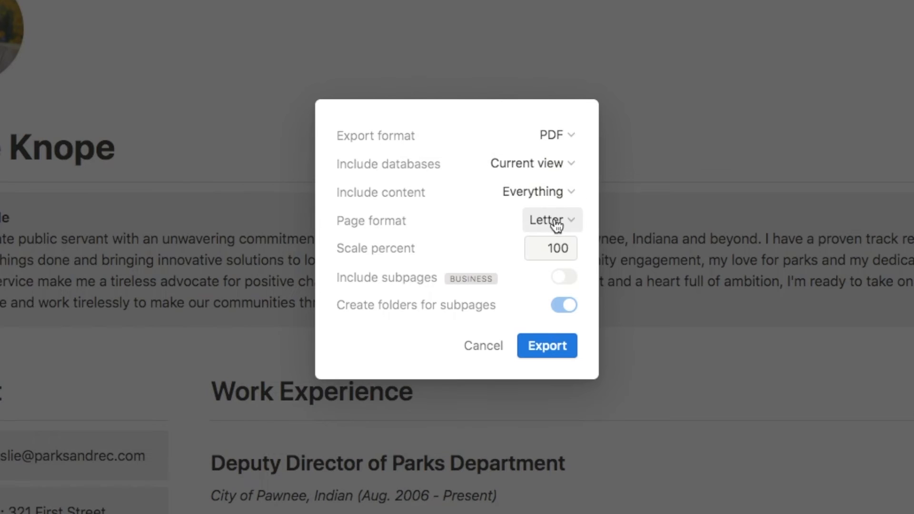
click(544, 352)
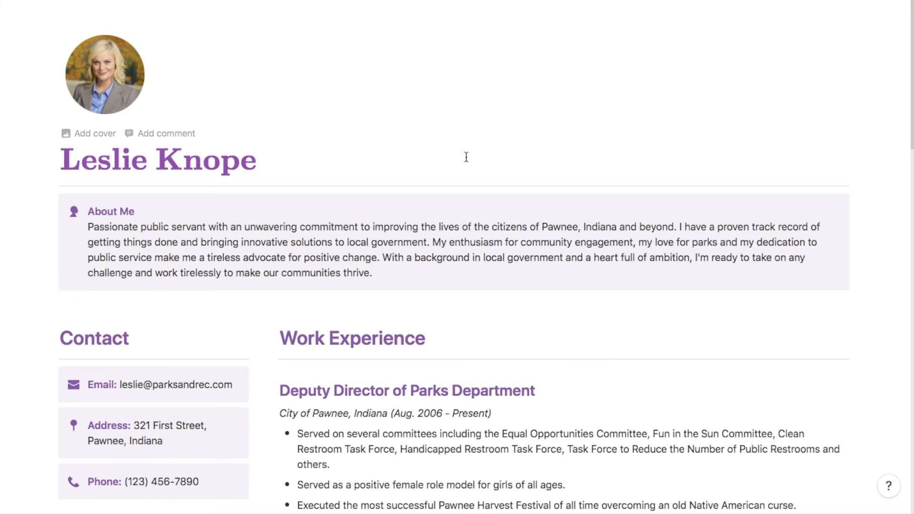
Step: Look through the purple and blue resume versions, return to the grey one and set its Contact heading's text color to blue
key(ctrl+Tab)
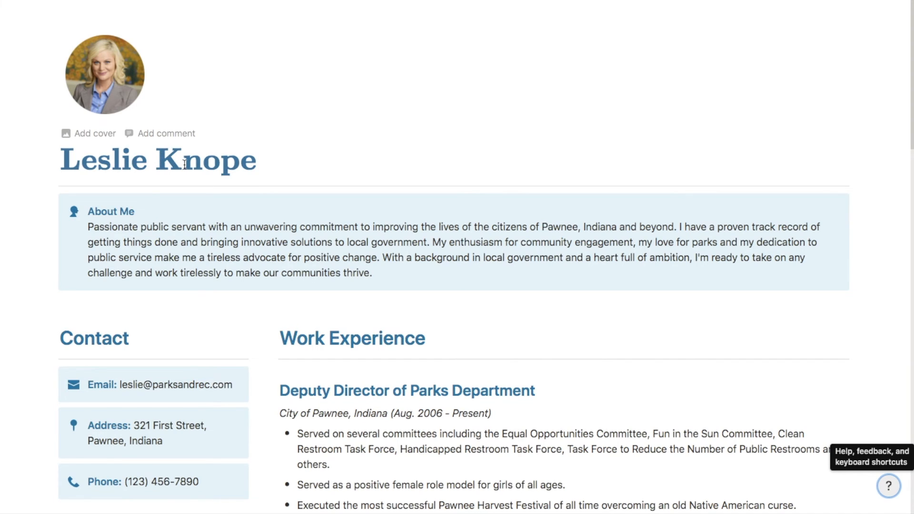
key(ctrl+Tab)
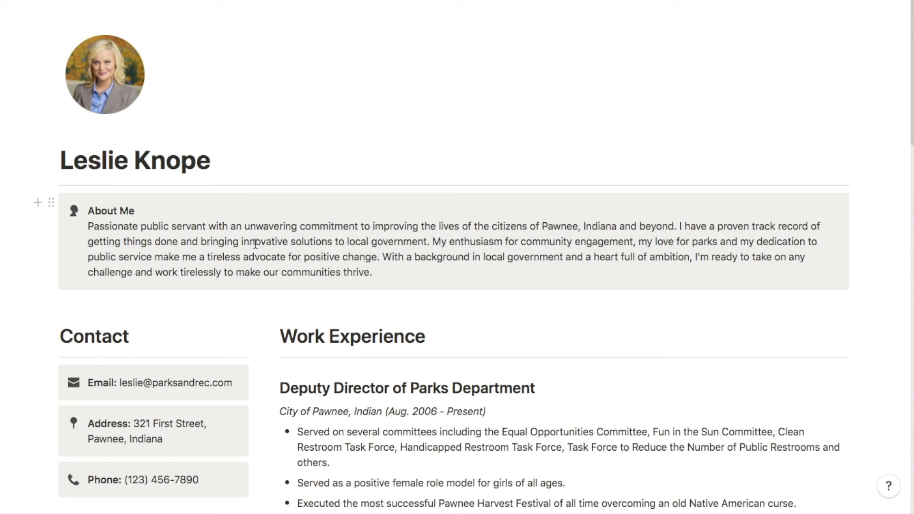
scroll(243, 230, down, 3)
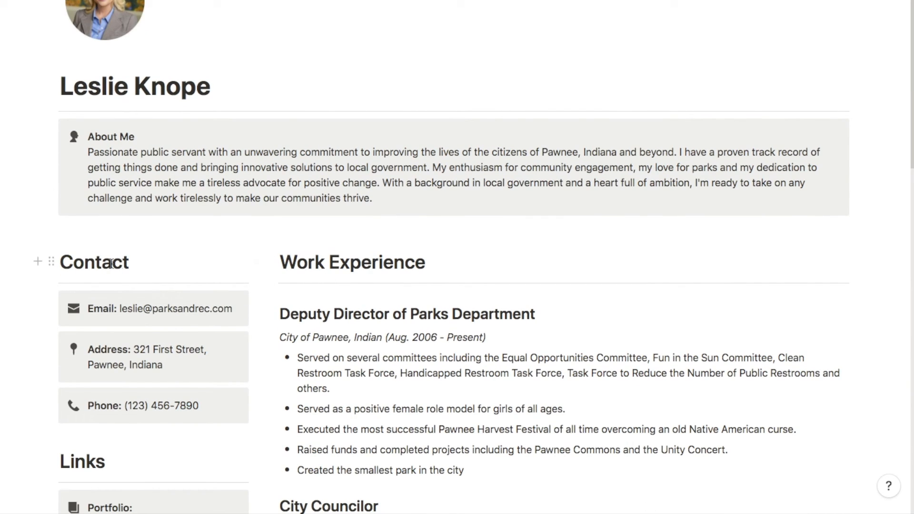
click(50, 261)
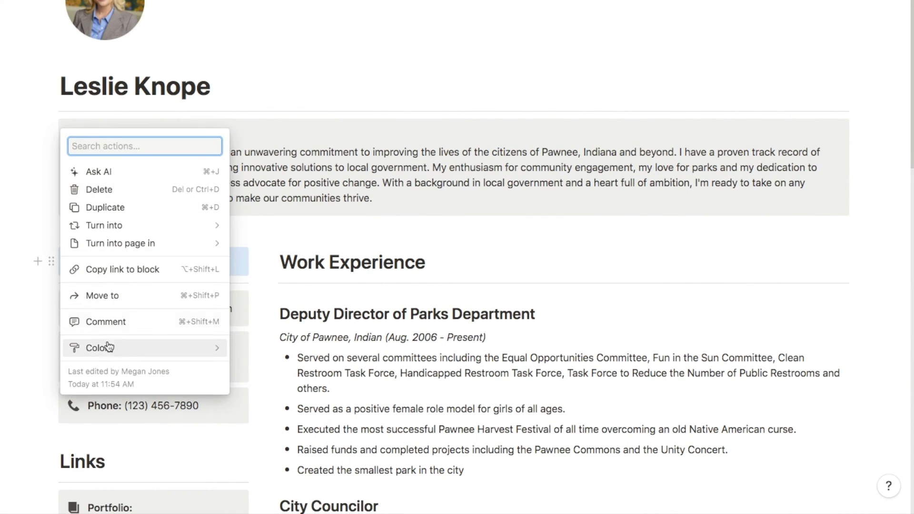
mouse_move(205, 352)
click(269, 290)
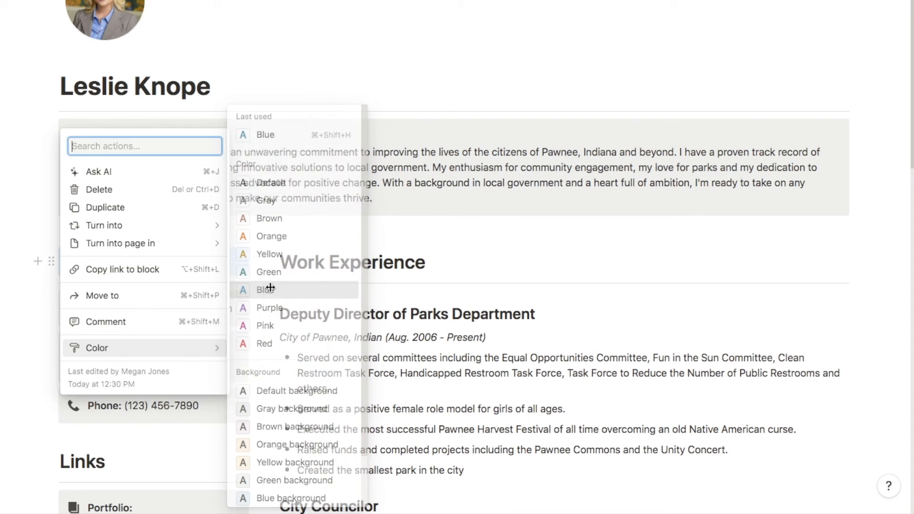
Step: Apply the same blue text color to the Work Experience, job title, Links, Languages and Education headings
scroll(300, 269, down, 1)
scroll(301, 267, down, 1)
click(273, 188)
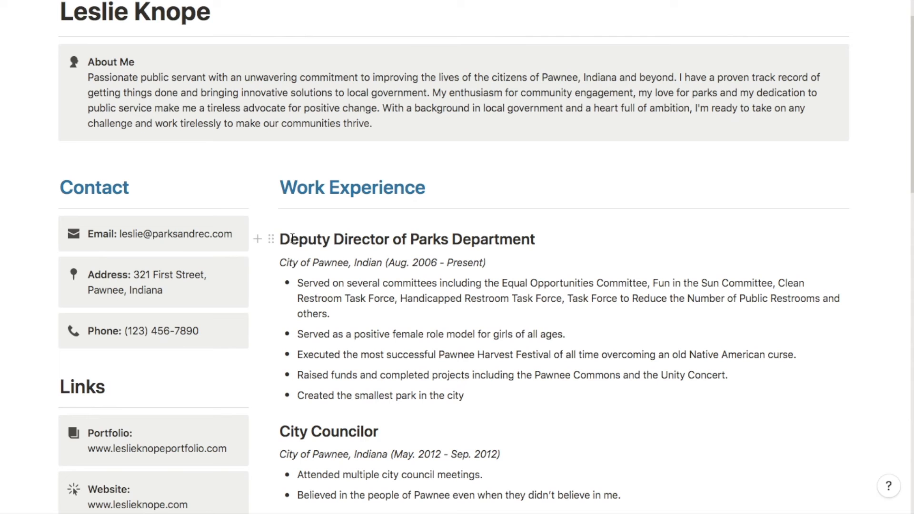
click(270, 239)
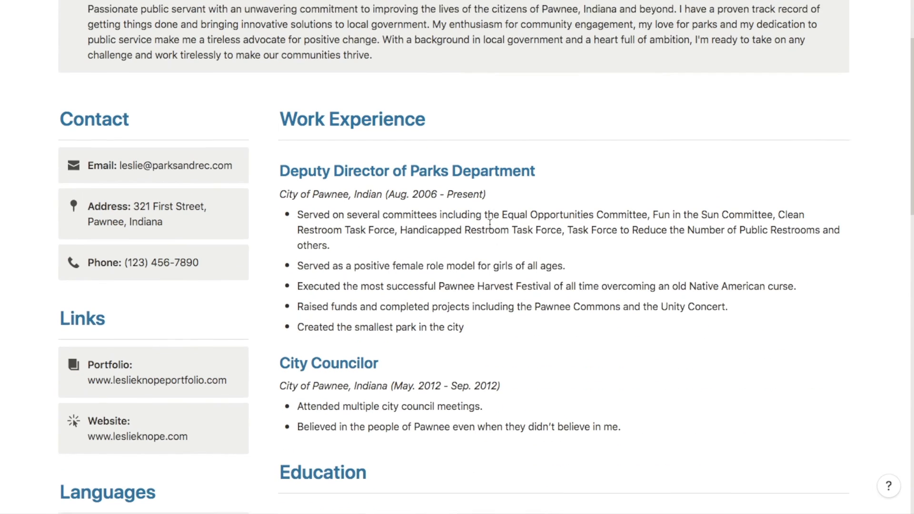
scroll(478, 257, down, 7)
scroll(477, 257, down, 3)
Step: Set the icon color to blue and reapply the person silhouette icon to the About Me callout
scroll(477, 257, up, 15)
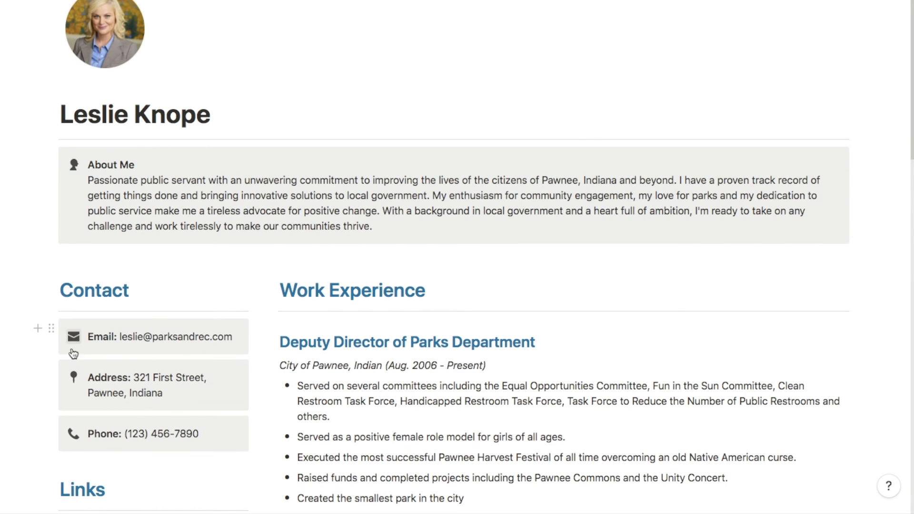
click(74, 165)
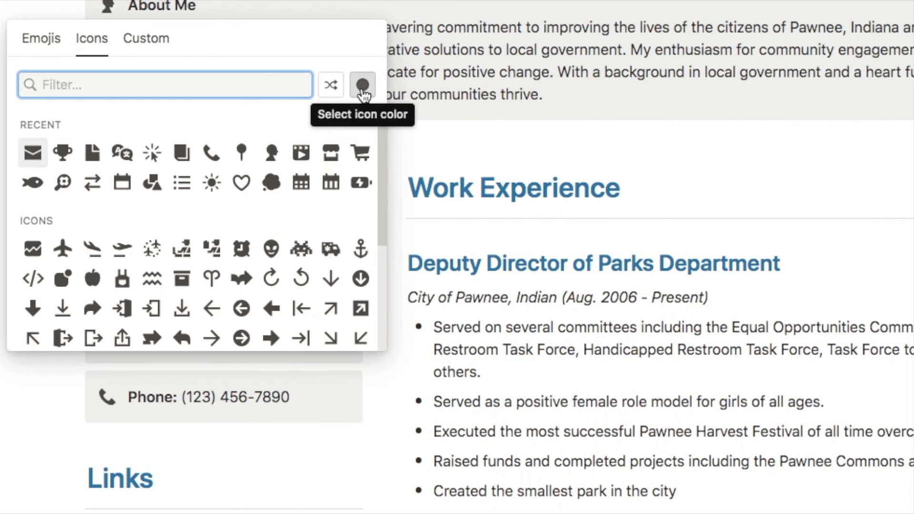
click(362, 88)
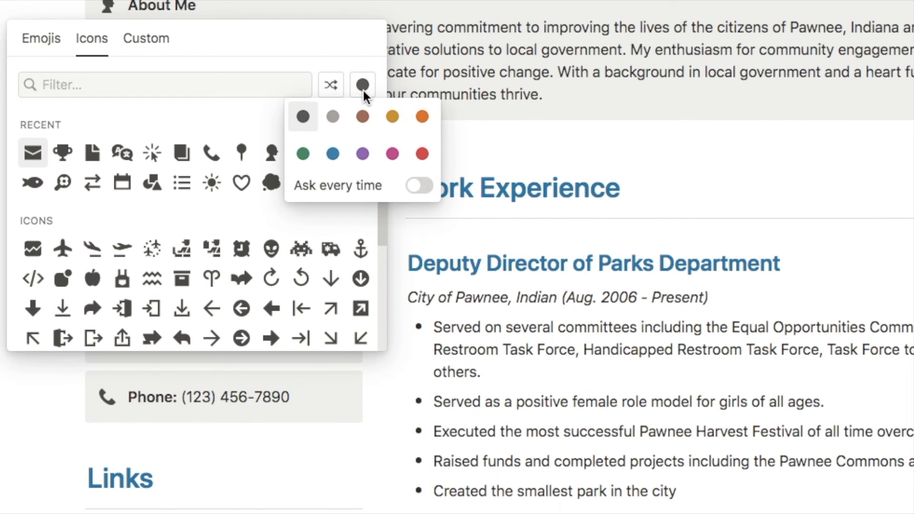
click(333, 153)
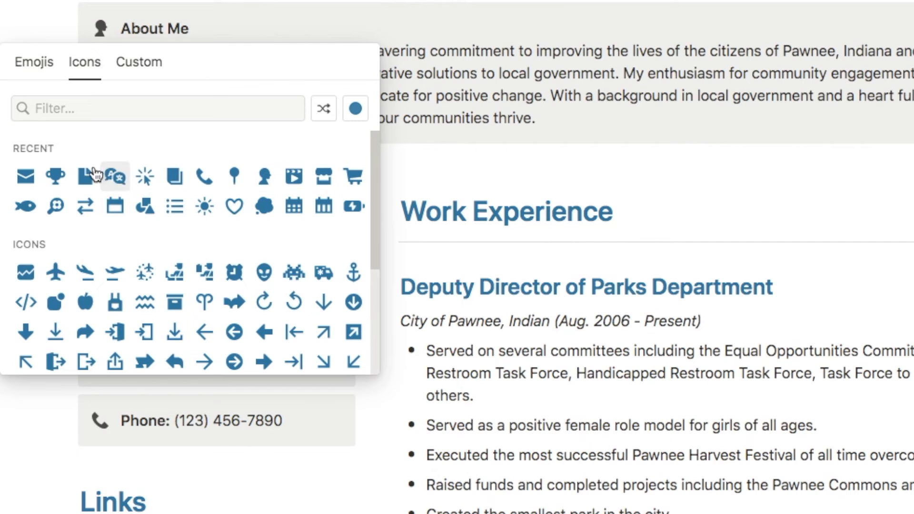
click(264, 177)
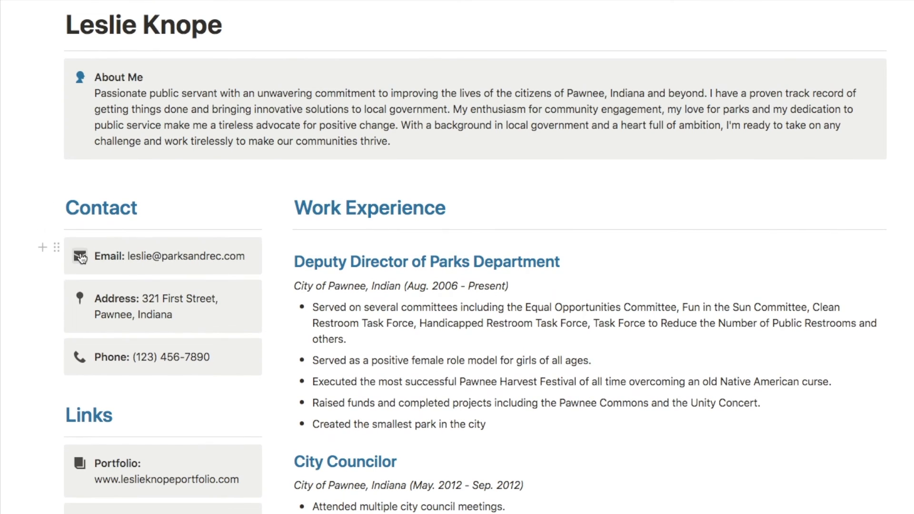
Step: Reapply the closed envelope, pin and remaining callout icons in blue throughout the resume
click(81, 257)
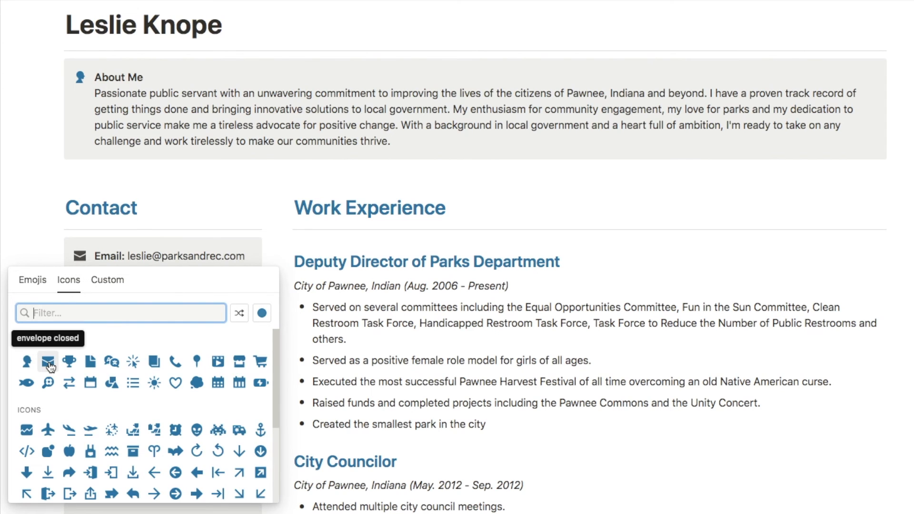
click(48, 362)
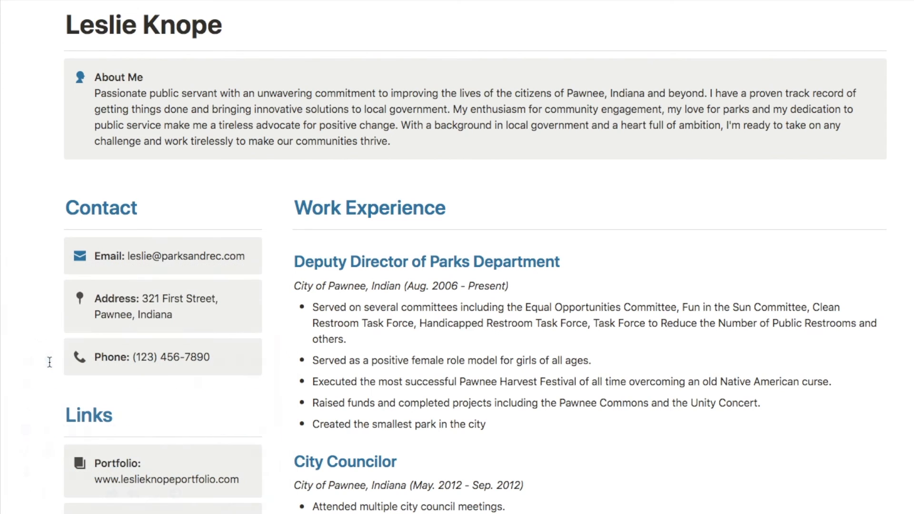
click(80, 298)
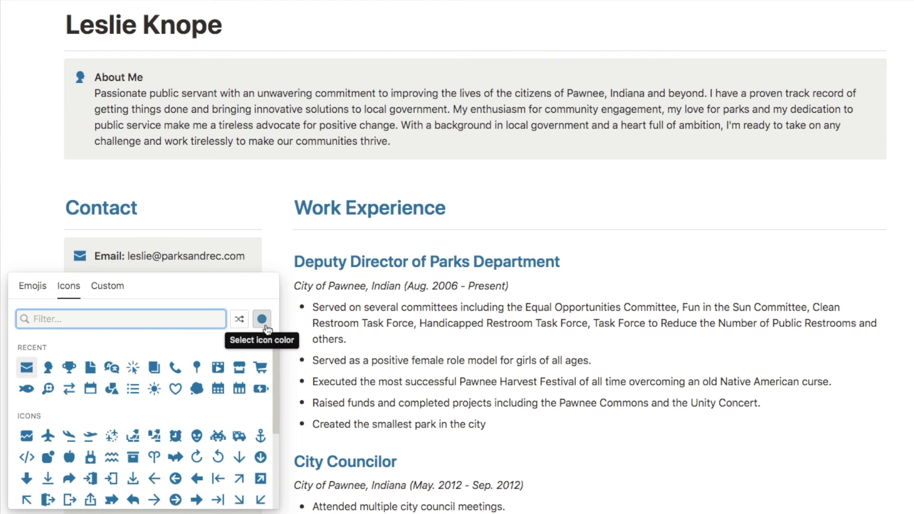
click(197, 367)
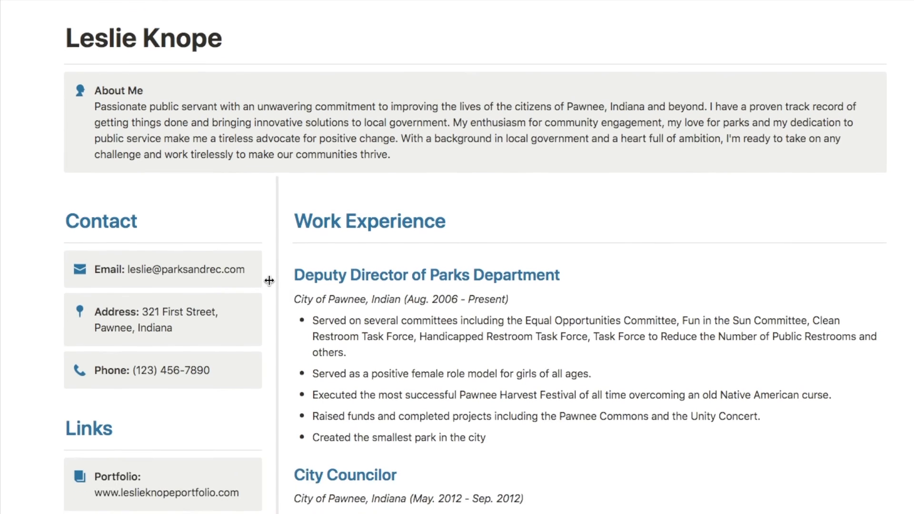
scroll(119, 174, down, 3)
scroll(91, 328, down, 7)
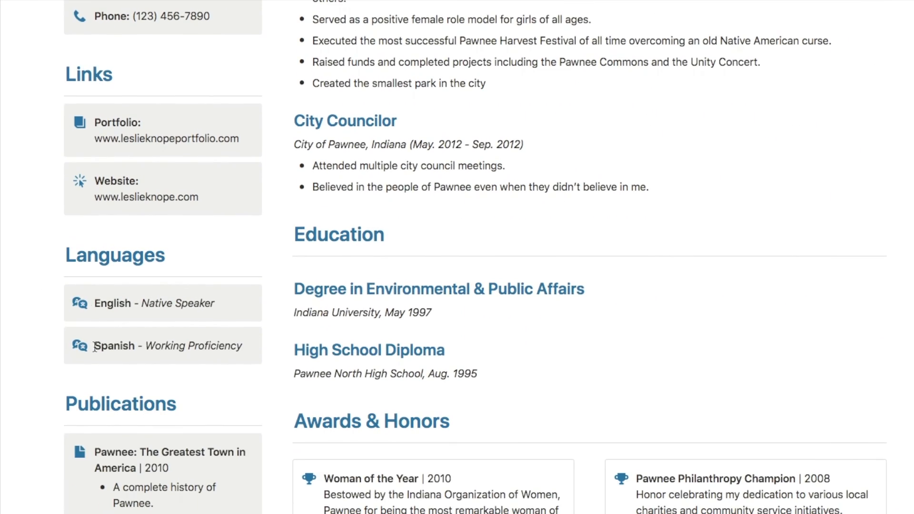
scroll(90, 327, down, 5)
scroll(312, 340, down, 2)
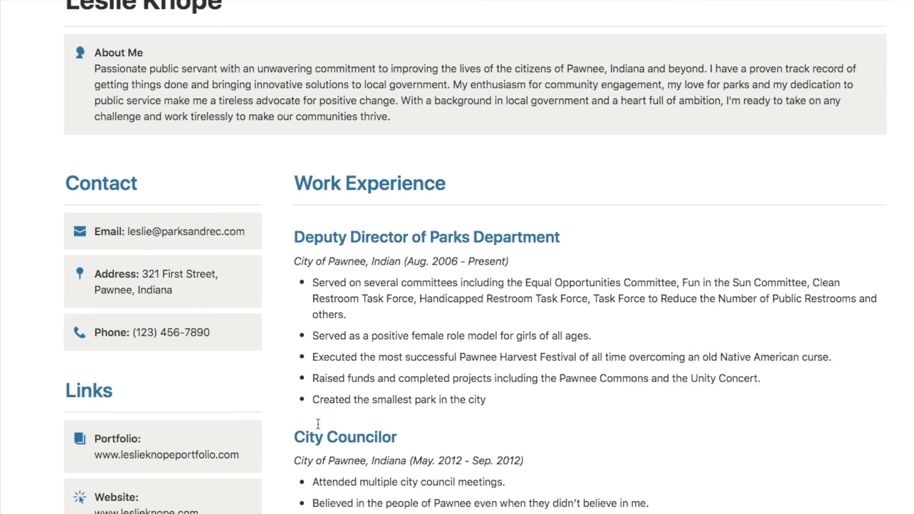
scroll(316, 424, up, 1)
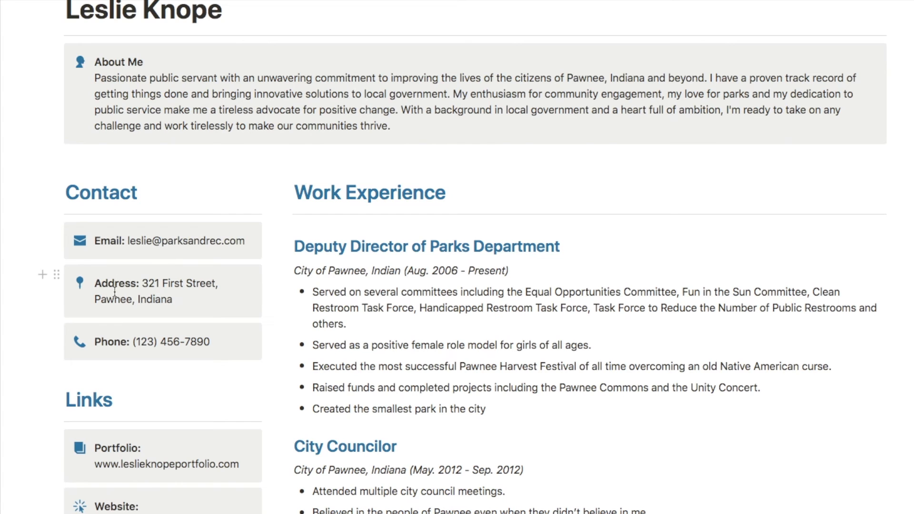
Step: Set the text color of the About Me label to blue
drag(144, 62, 93, 62)
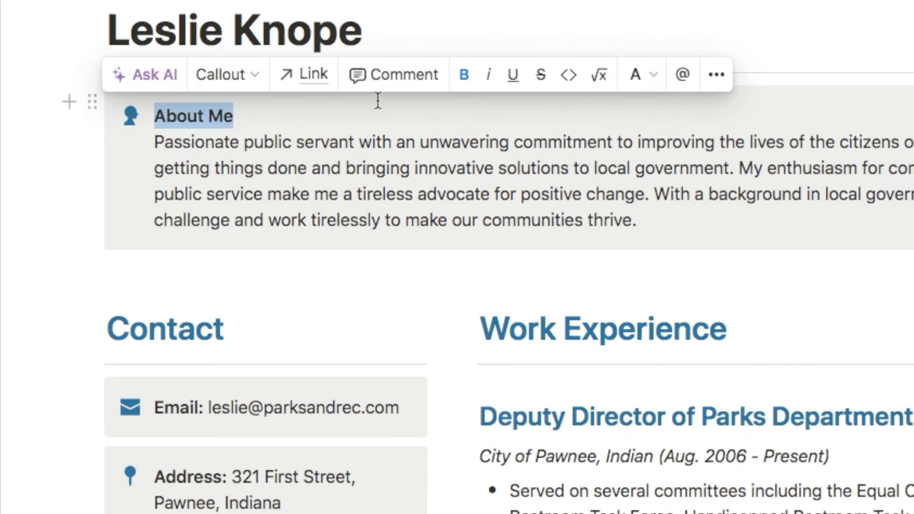
click(642, 78)
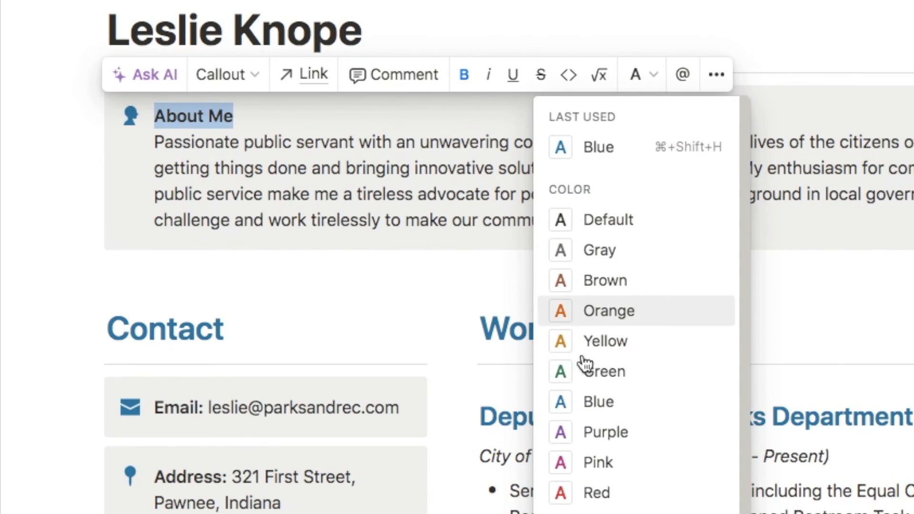
click(593, 154)
click(238, 119)
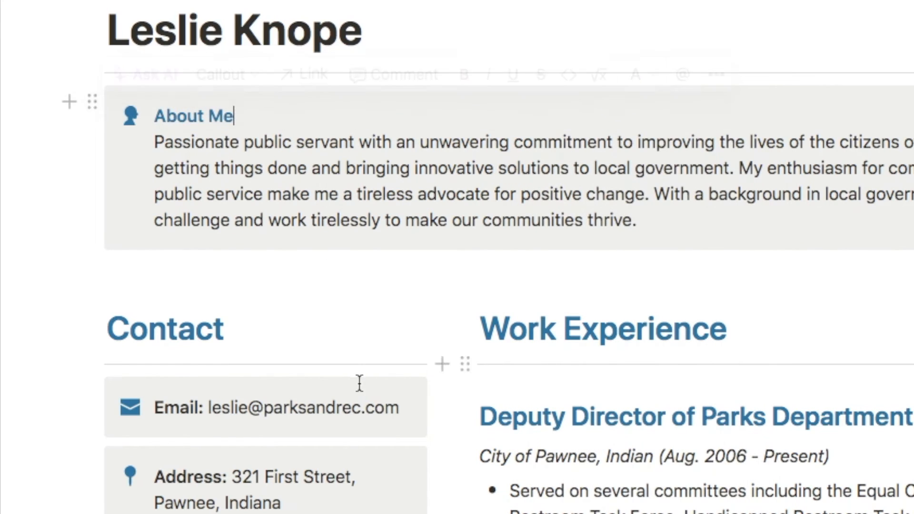
Step: Apply blue text color to the bold Email label and the other bold callout labels down to the References
scroll(301, 199, down, 3)
drag(204, 263, 153, 265)
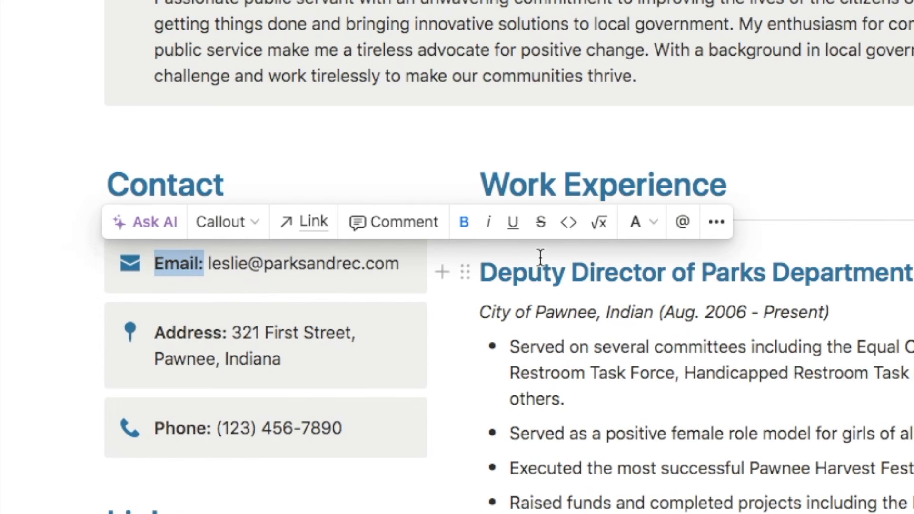
click(635, 222)
click(636, 223)
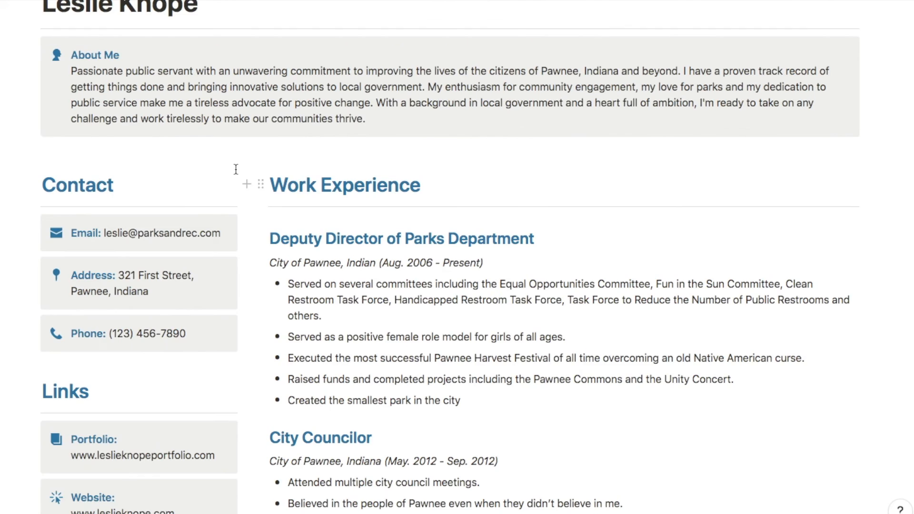
scroll(235, 169, down, 2)
scroll(87, 370, down, 5)
scroll(87, 369, down, 1)
scroll(98, 418, down, 4)
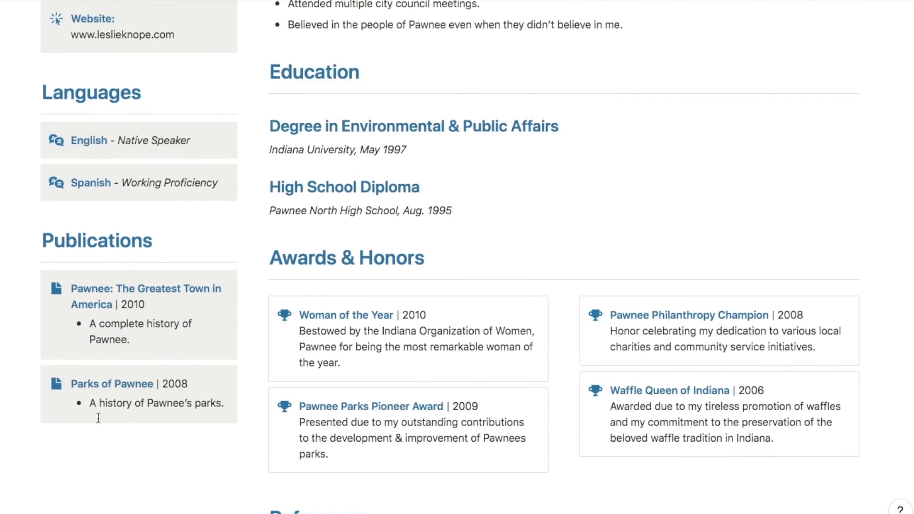
scroll(98, 417, down, 5)
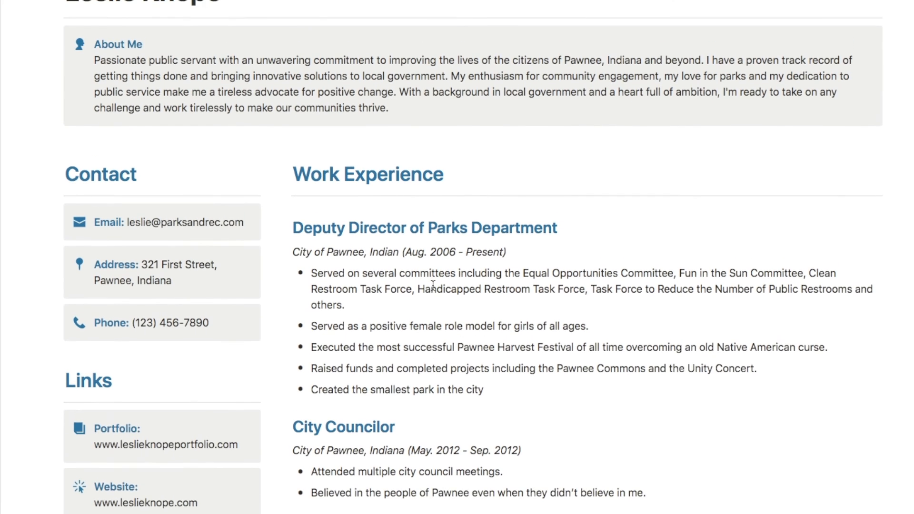
Step: Give the About Me callout a blue background
scroll(133, 158, up, 1)
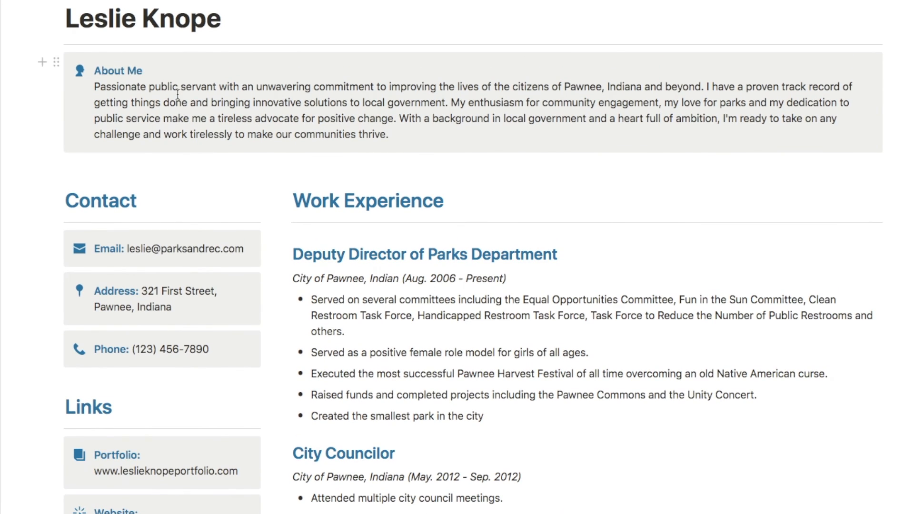
click(56, 62)
mouse_move(64, 199)
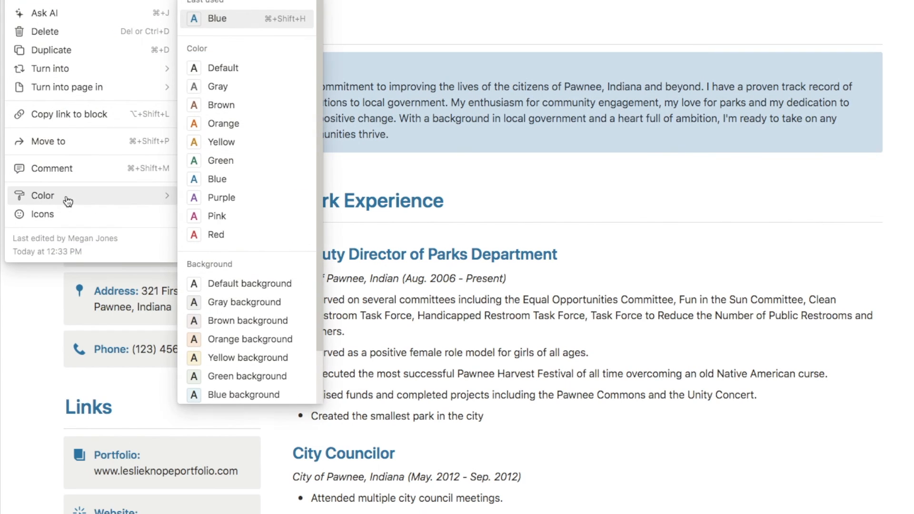
scroll(213, 263, down, 2)
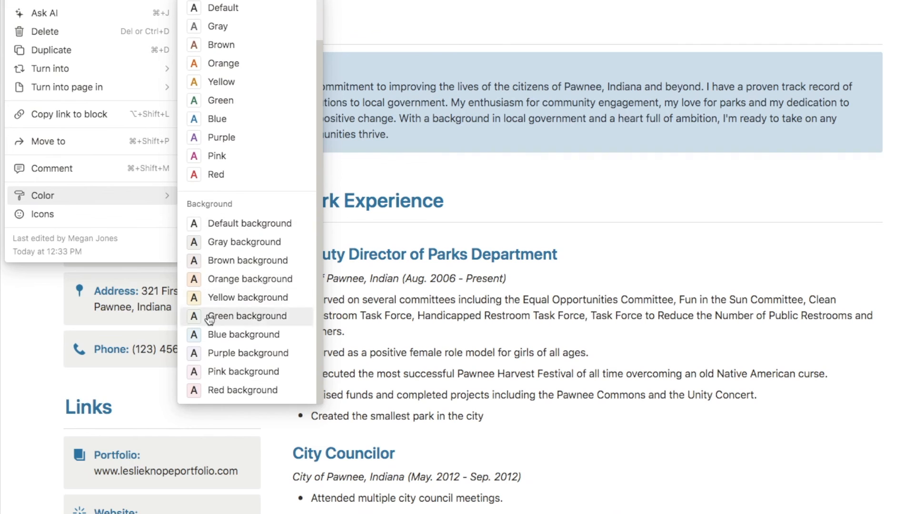
click(394, 134)
scroll(577, 206, up, 1)
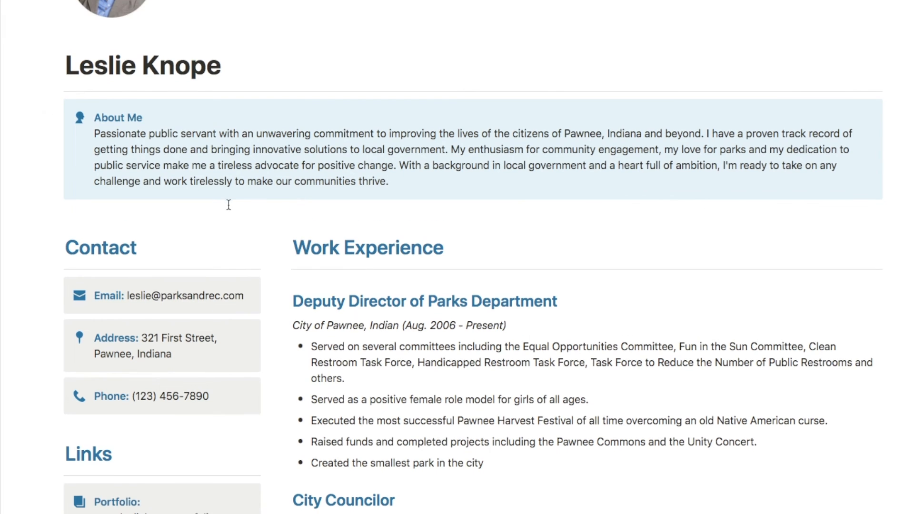
Step: Apply the same blue background to the Contact, Links, Languages and Publications callouts
scroll(223, 204, down, 2)
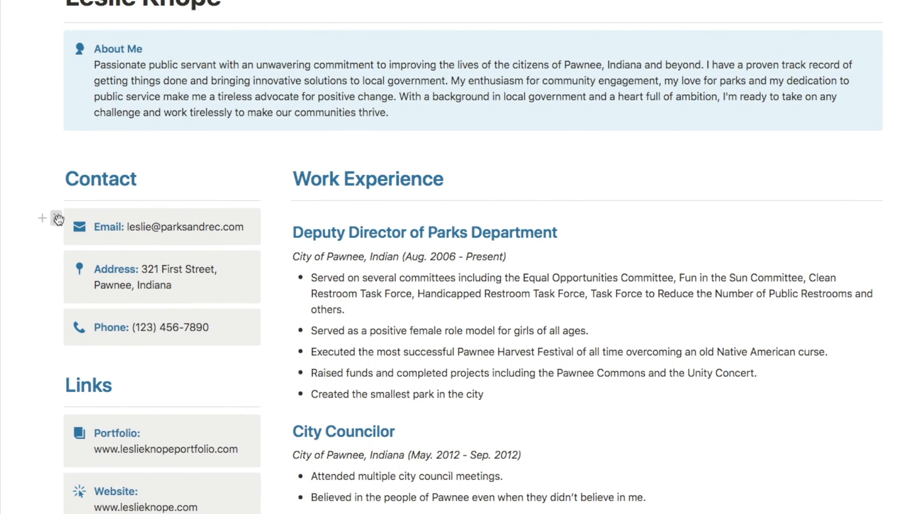
click(55, 217)
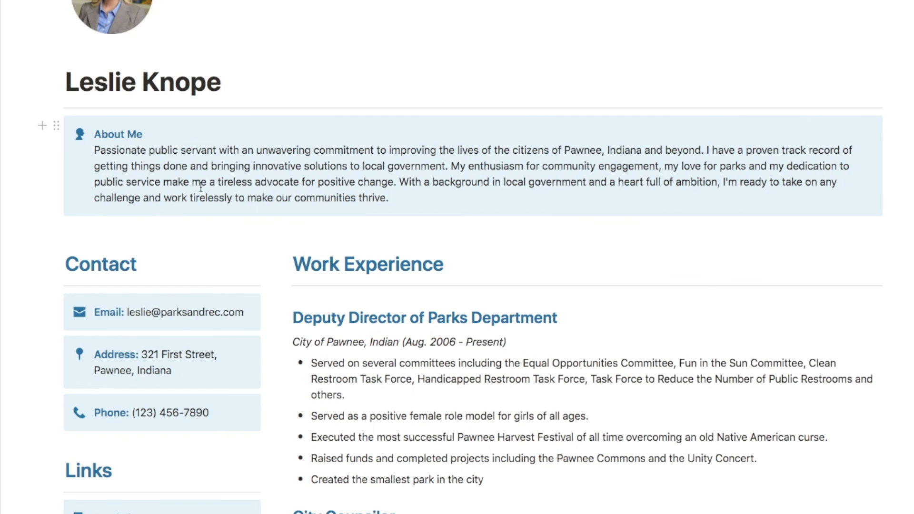
scroll(200, 187, down, 3)
scroll(201, 187, down, 10)
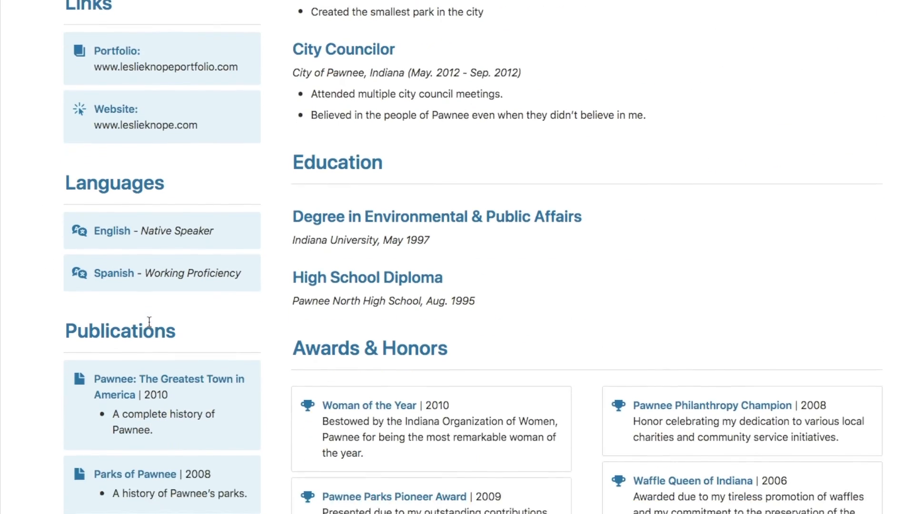
scroll(418, 333, down, 1)
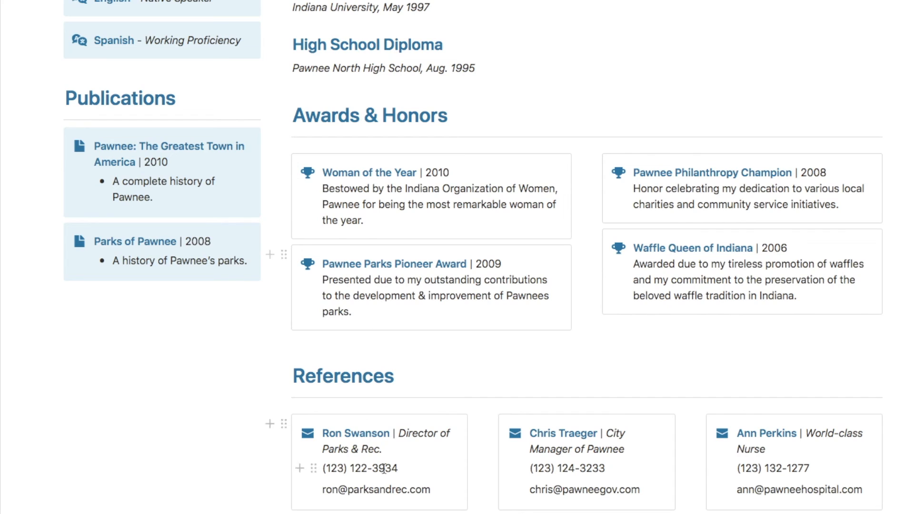
scroll(183, 391, up, 1)
scroll(184, 391, up, 12)
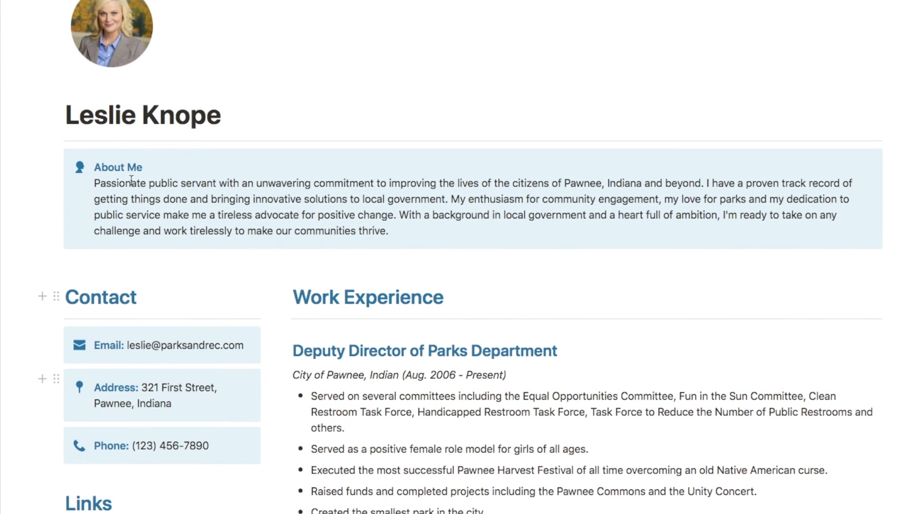
Step: Replace the page title with the equation code \color{#477DA5}\textbf{} with the person's full name inside the last braces
scroll(206, 201, up, 1)
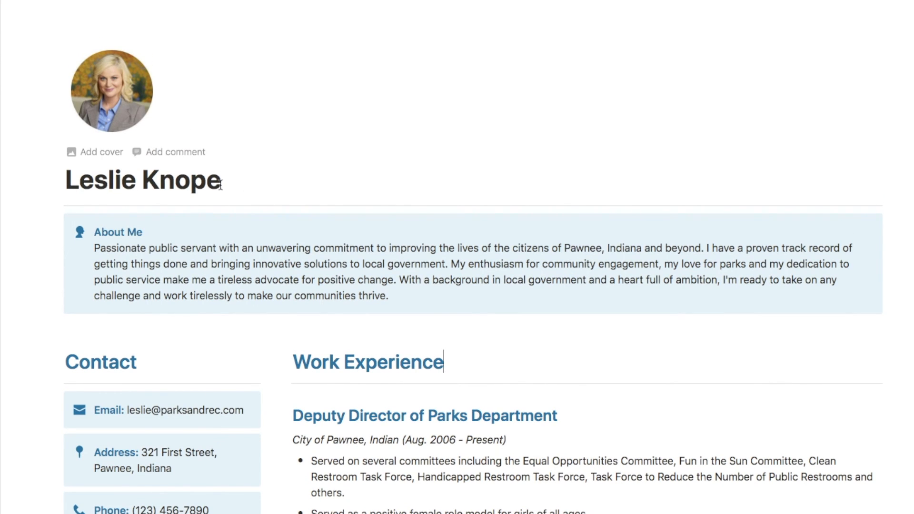
drag(222, 184, 54, 188)
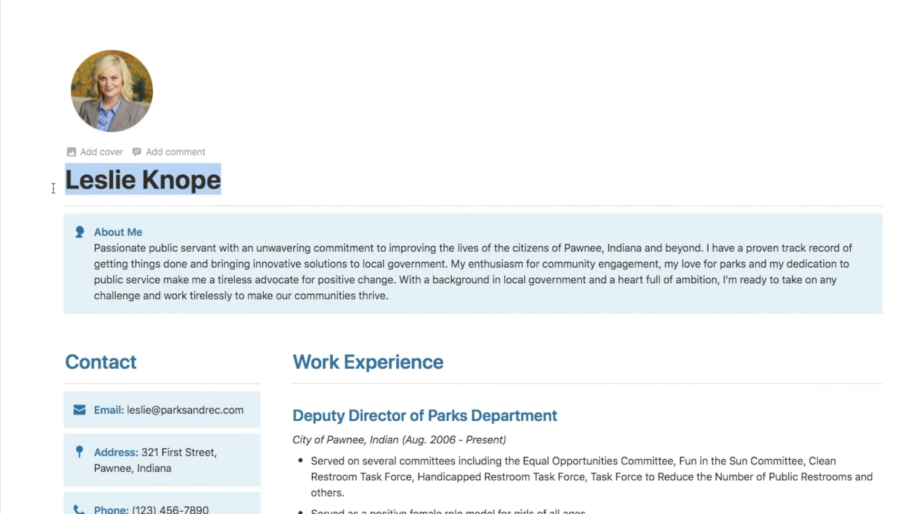
click(253, 175)
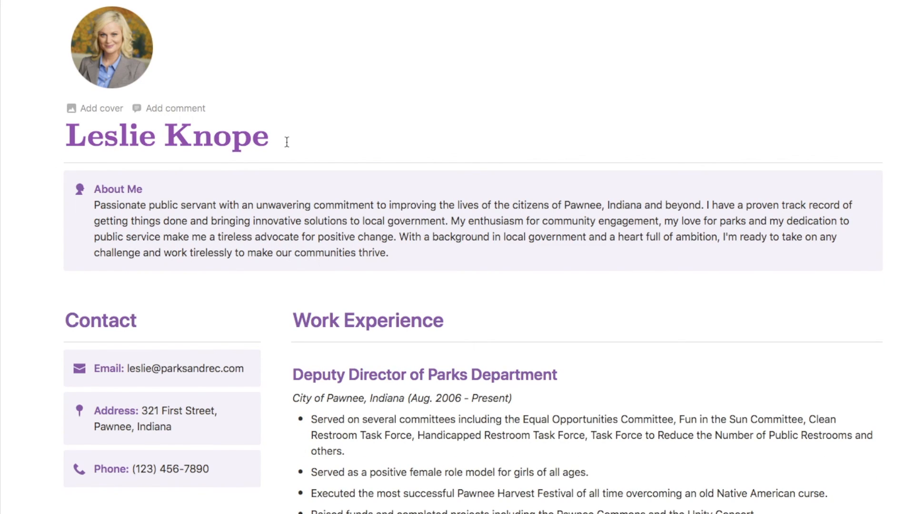
key(shift+Left)
key(shift+Left)
key(shift+Left)
key(shift+Left)
key(shift+Left)
key(shift+Left)
key(shift+Left)
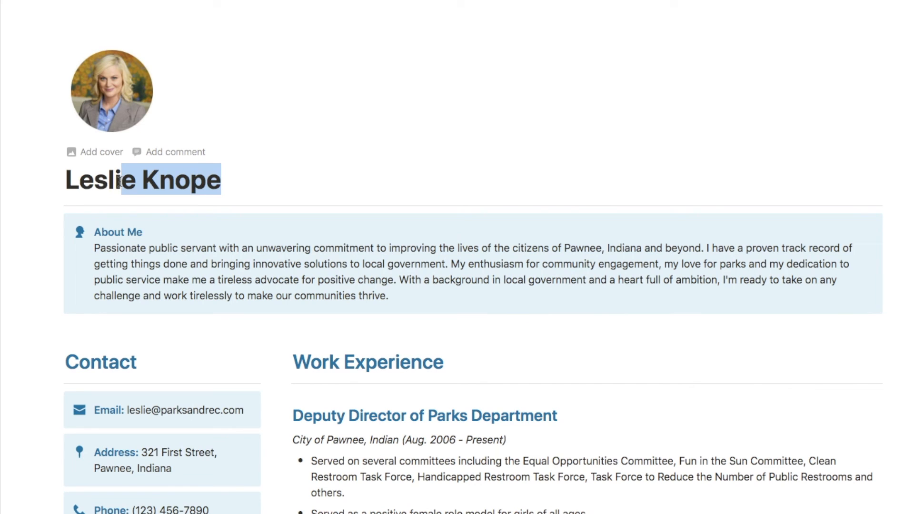
key(shift+Left)
key(shift+Left)
key(shift+Left)
key(shift+Left)
key(BackSpace)
key(BackSpace)
text(\color{#477DA5}\textbf{Leslie Knope})
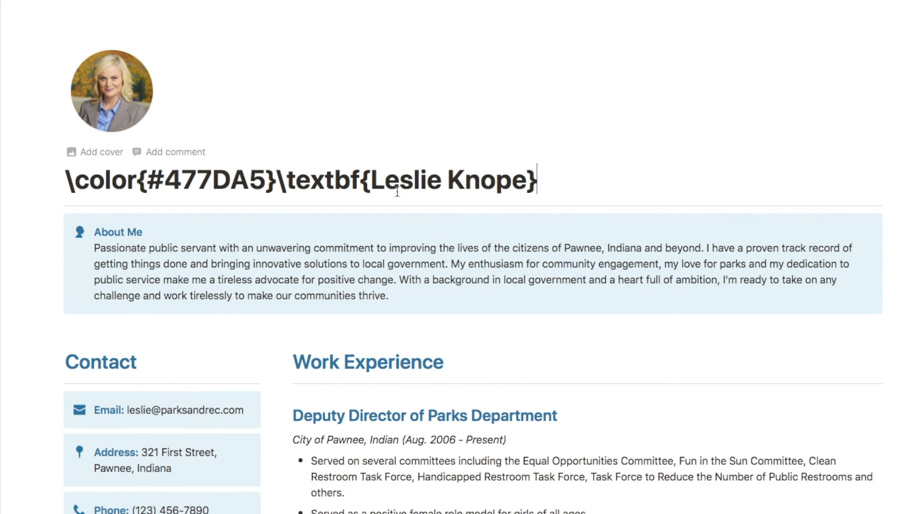
Step: Highlight the name and the hex color #477DA5 in the title code and compare it with the blue headings
drag(371, 184, 525, 182)
drag(147, 180, 261, 180)
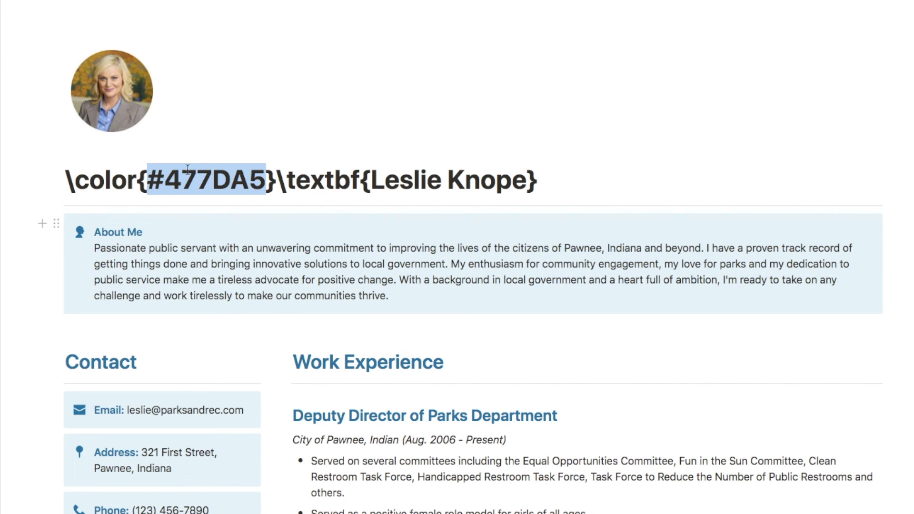
scroll(189, 186, down, 3)
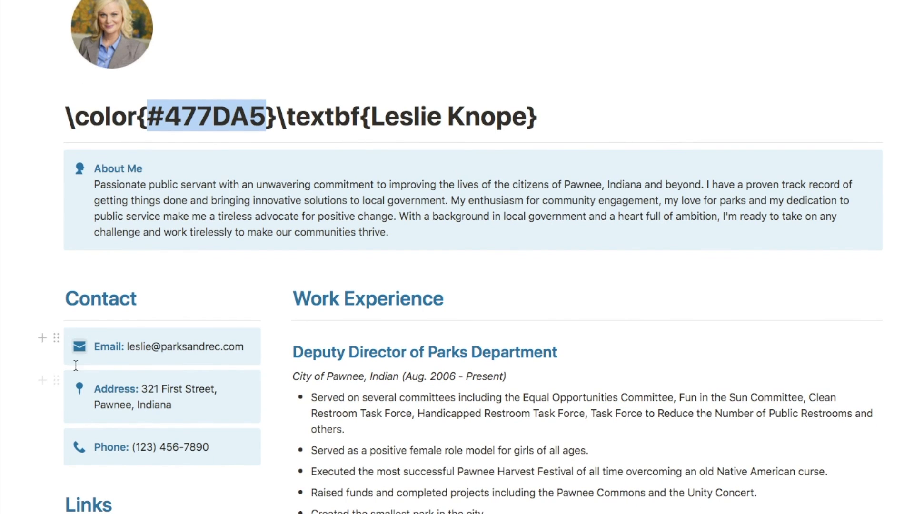
Step: Check the name and hex color parts of the title code against the blue styling on the page
scroll(227, 268, down, 2)
scroll(227, 267, up, 5)
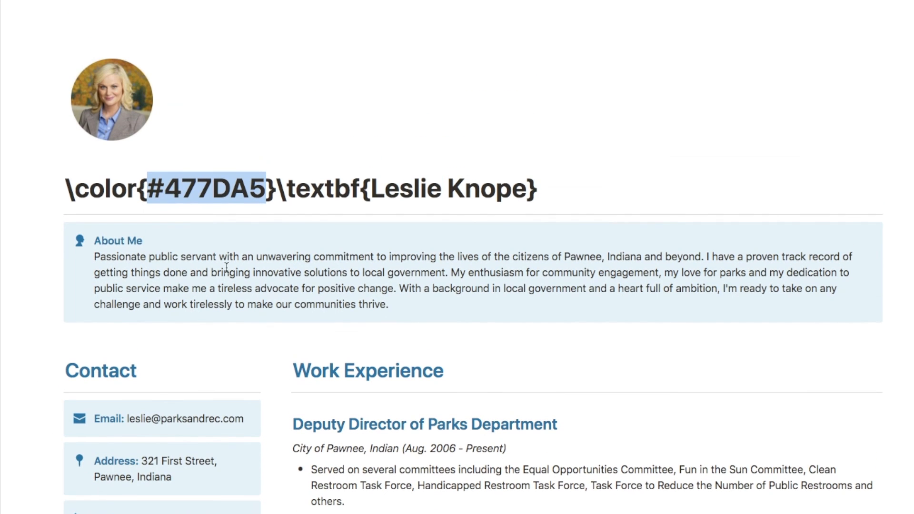
drag(371, 189, 524, 191)
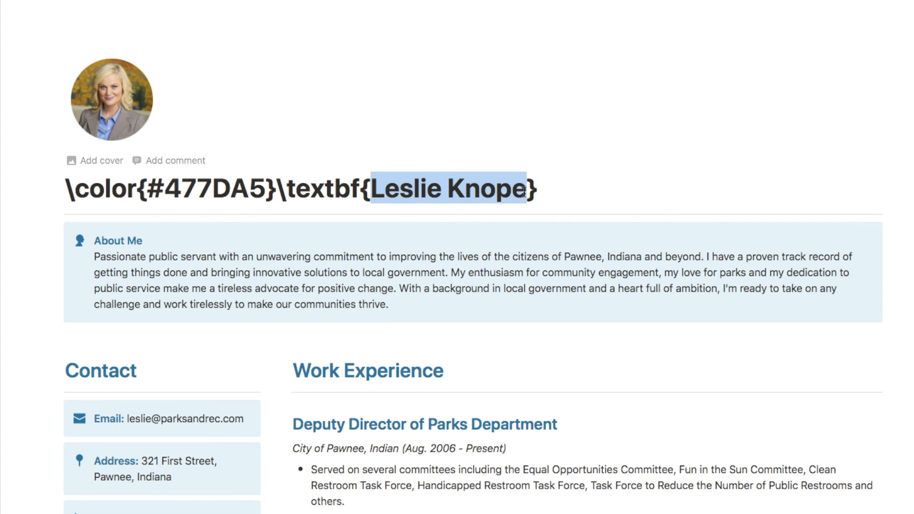
click(524, 191)
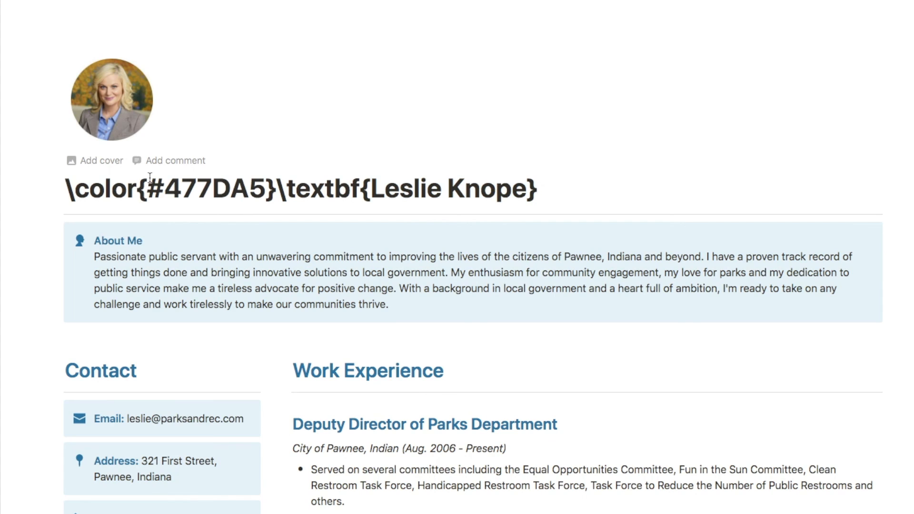
drag(147, 189, 273, 190)
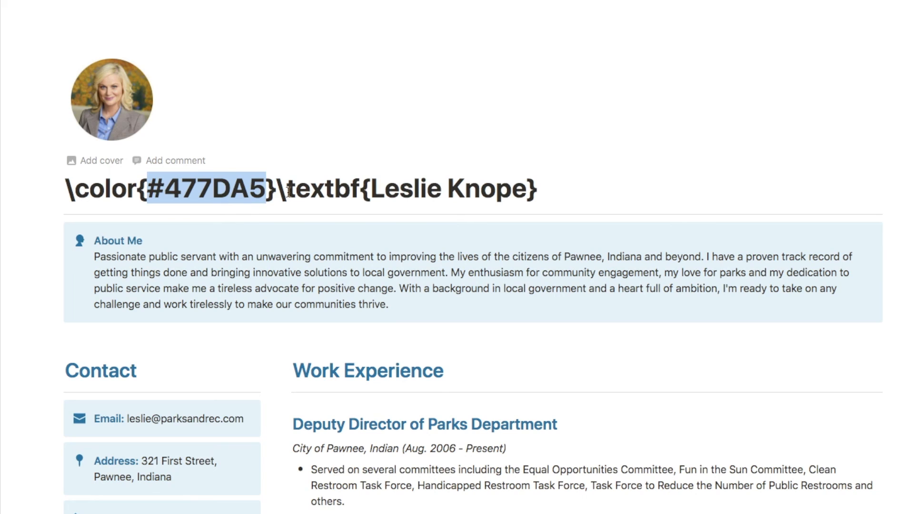
Step: Convert the entire page title code into an inline equation, check its hex color and name parts, and accept it
drag(371, 189, 65, 191)
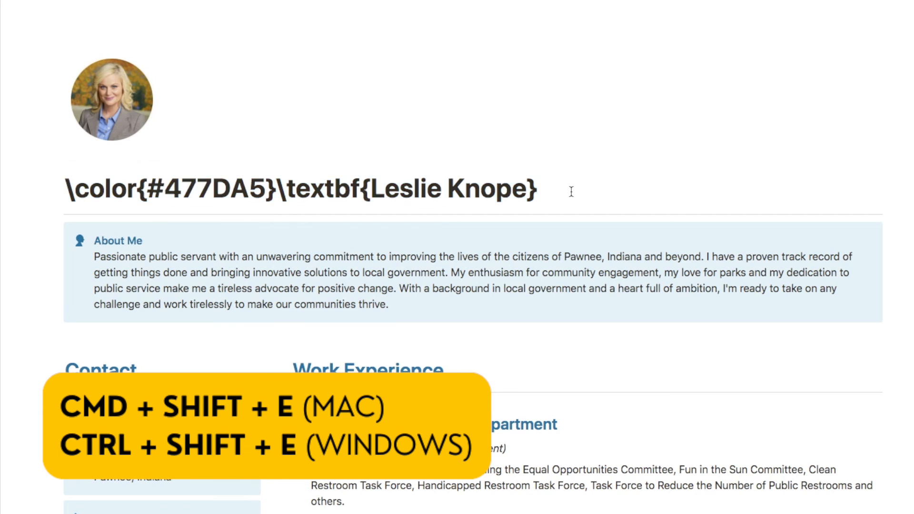
key(super+shift+e)
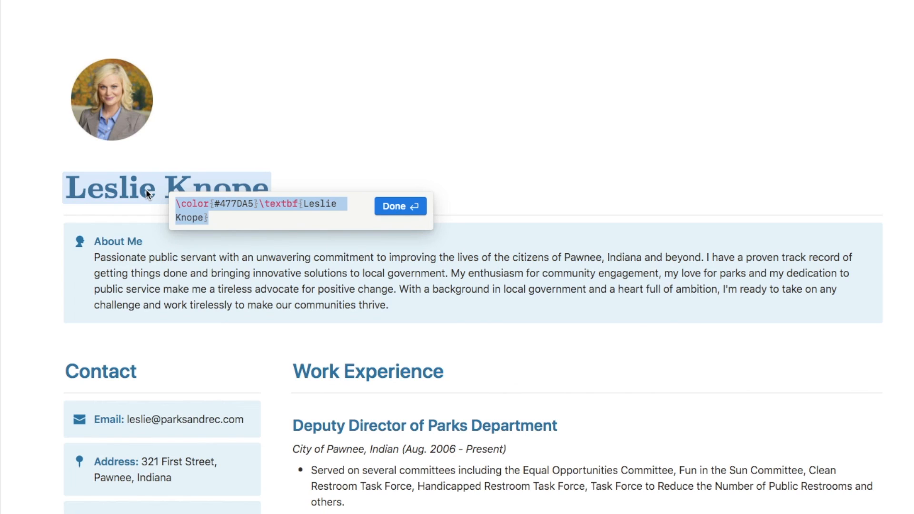
click(211, 203)
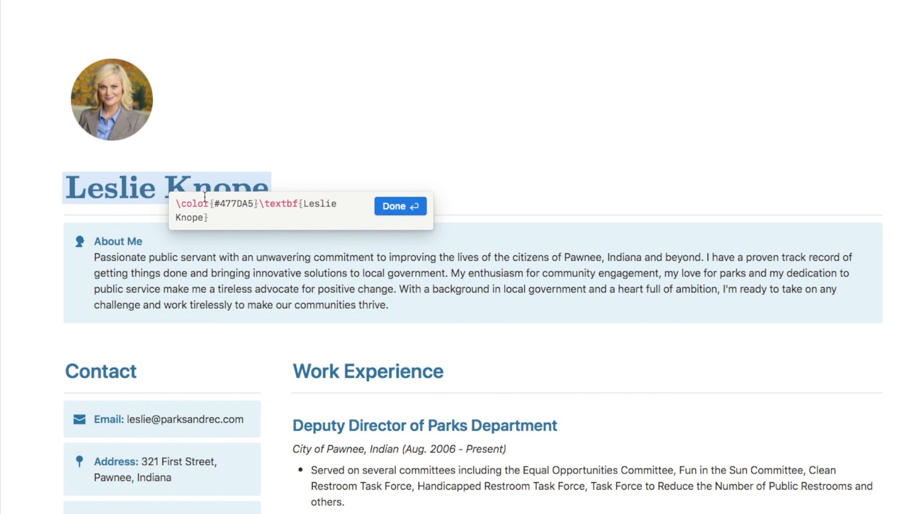
drag(252, 205, 215, 205)
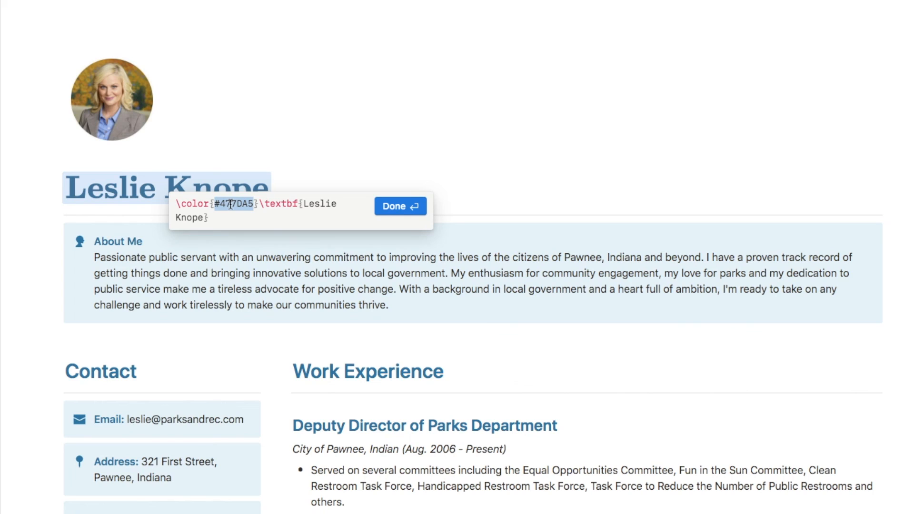
click(248, 207)
drag(304, 205, 205, 219)
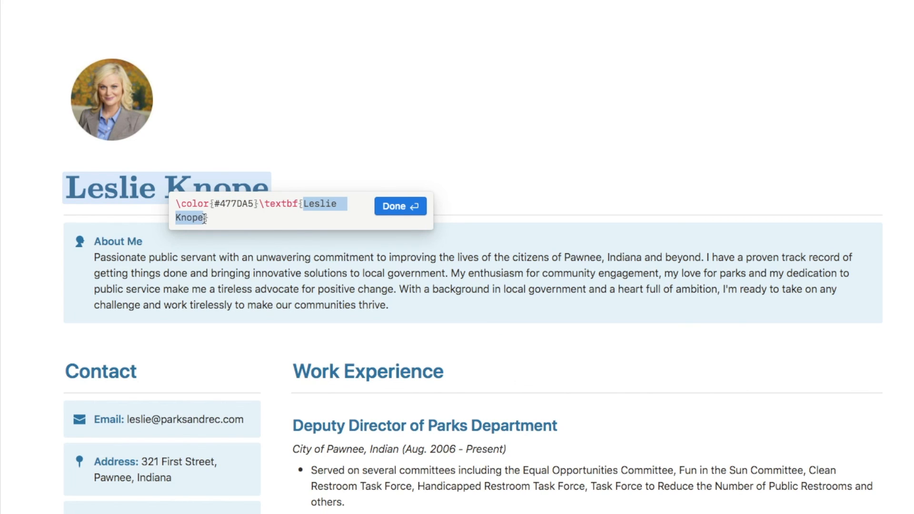
click(399, 208)
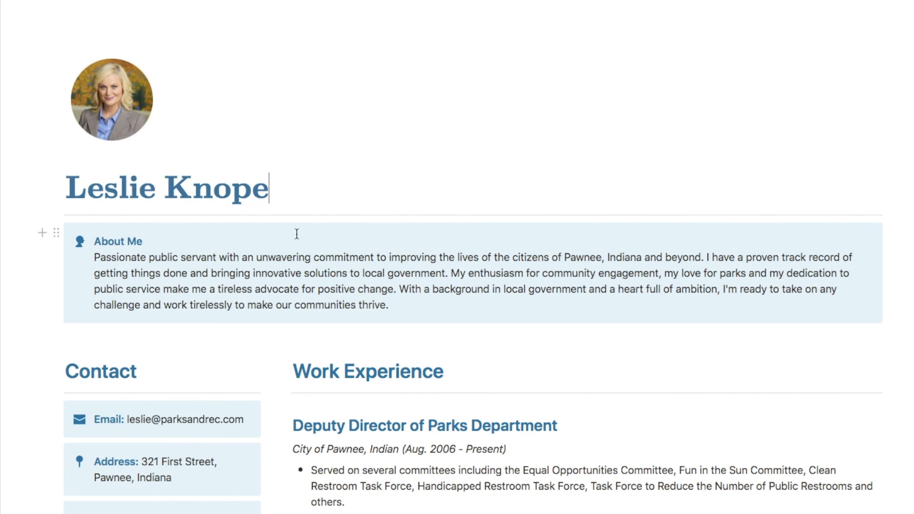
Step: Try the Serif font style on the resume page and review how the sections look
scroll(300, 234, down, 3)
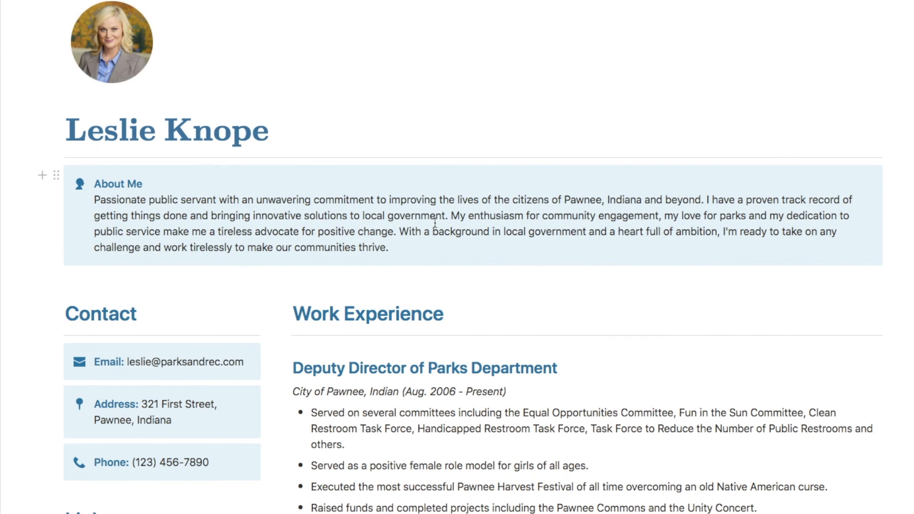
scroll(695, 307, down, 5)
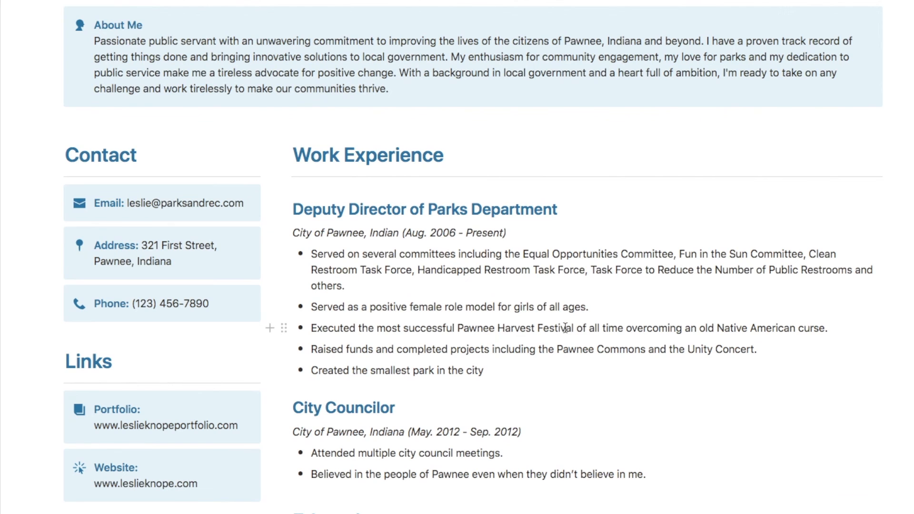
scroll(563, 329, up, 4)
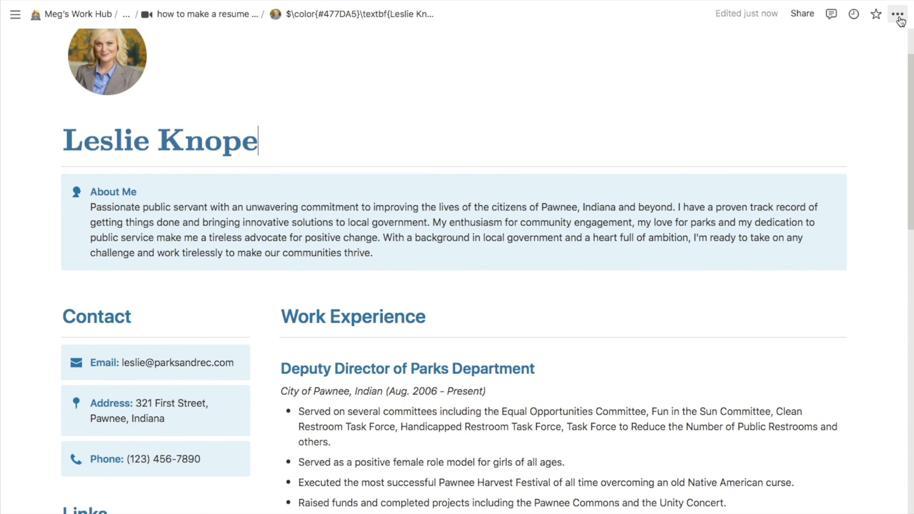
click(897, 15)
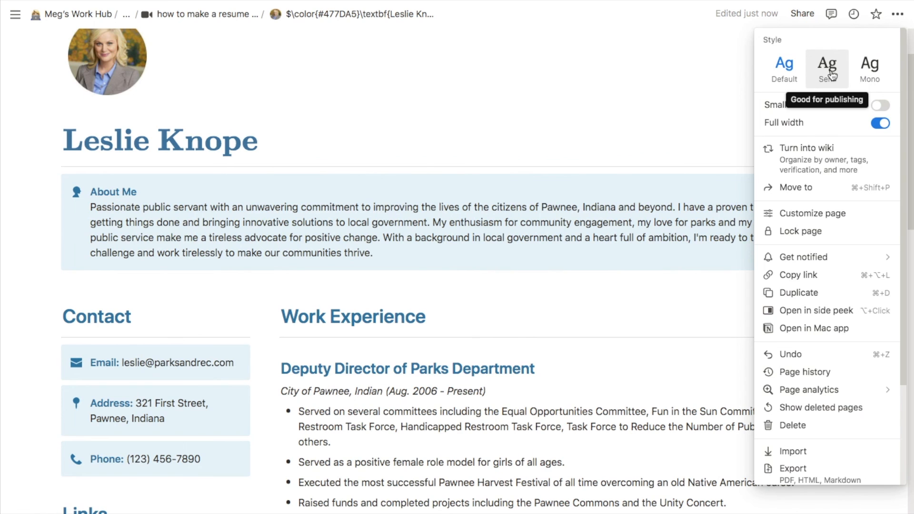
click(831, 75)
click(436, 127)
scroll(404, 149, down, 1)
scroll(594, 180, down, 5)
scroll(595, 181, up, 6)
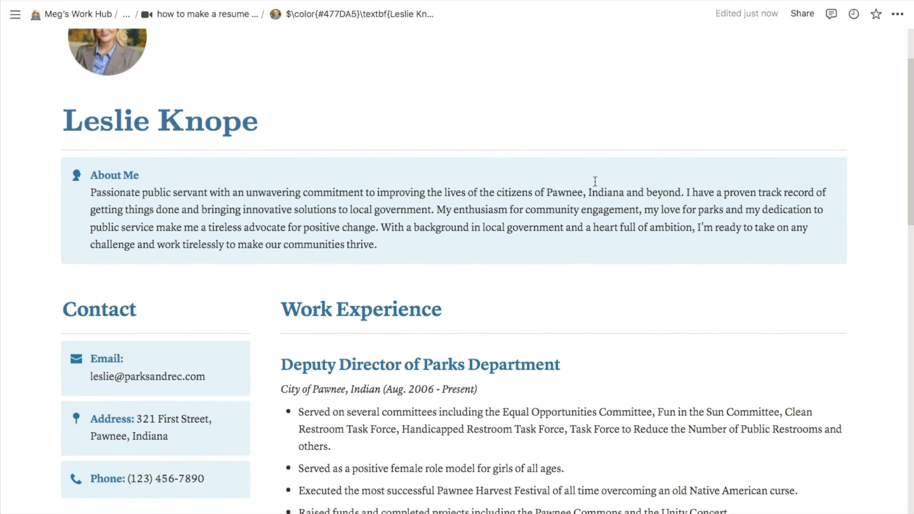
Step: Try the Mono font style on the resume page, review the sections, and restore the Default style
click(897, 14)
click(869, 66)
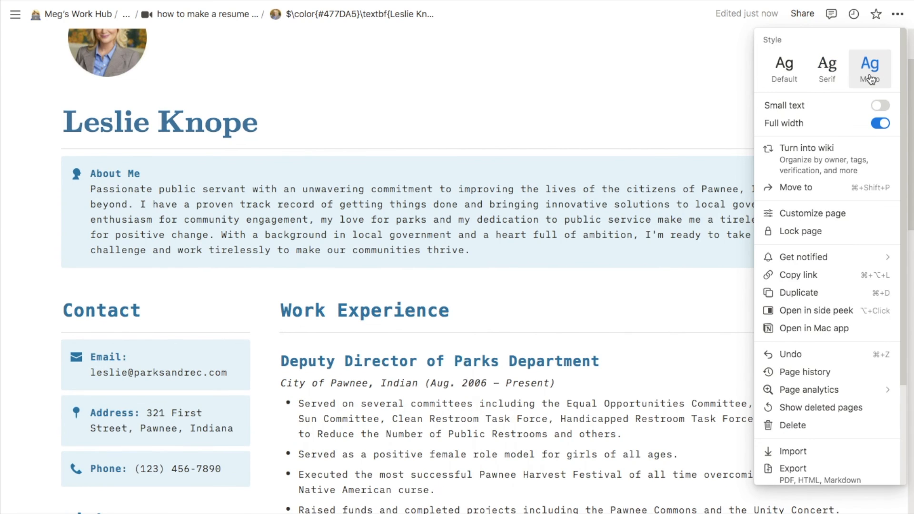
click(360, 127)
scroll(543, 184, down, 8)
scroll(542, 185, up, 3)
scroll(542, 185, up, 2)
scroll(542, 185, up, 5)
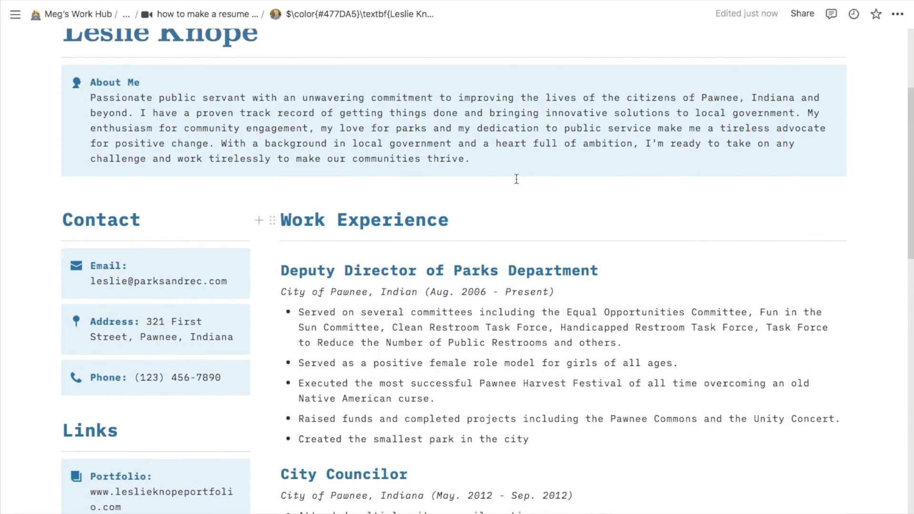
scroll(467, 269, up, 5)
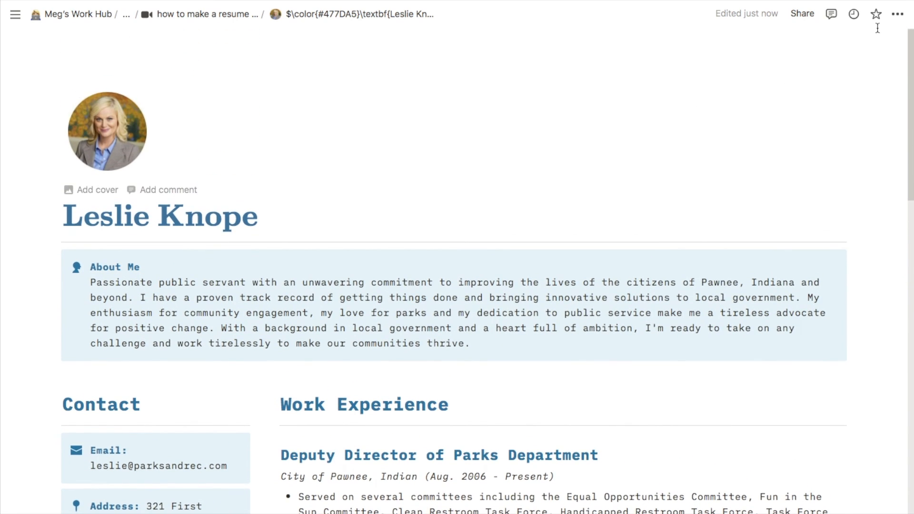
click(897, 14)
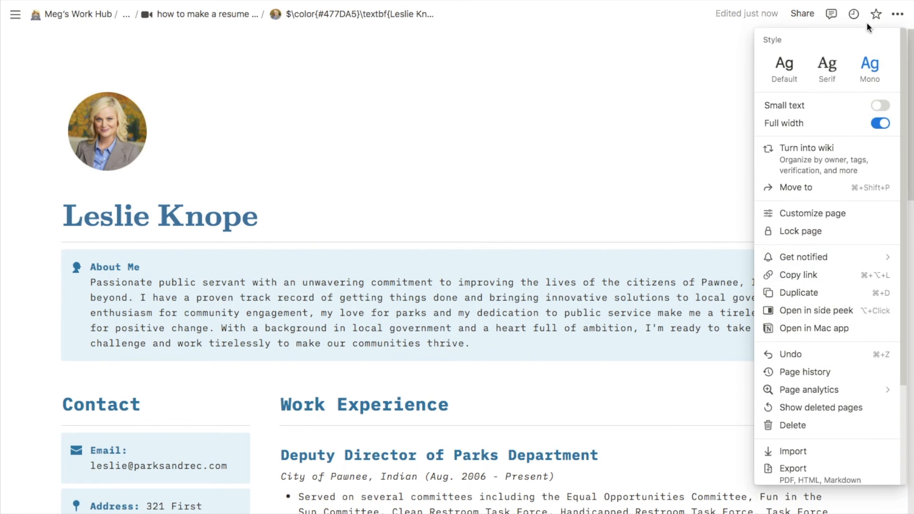
click(789, 76)
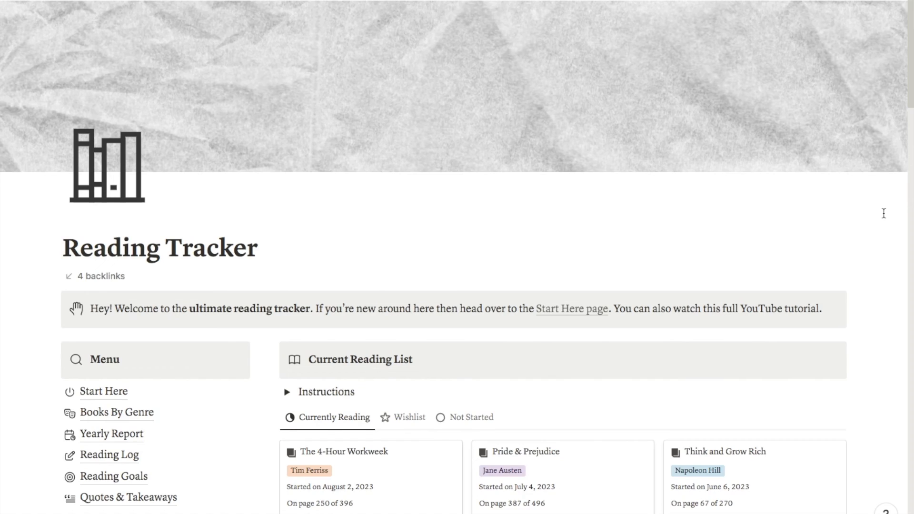
Step: Look through the Reading Tracker page's menu, current reading list, reading stats and completed books sections
scroll(883, 213, down, 5)
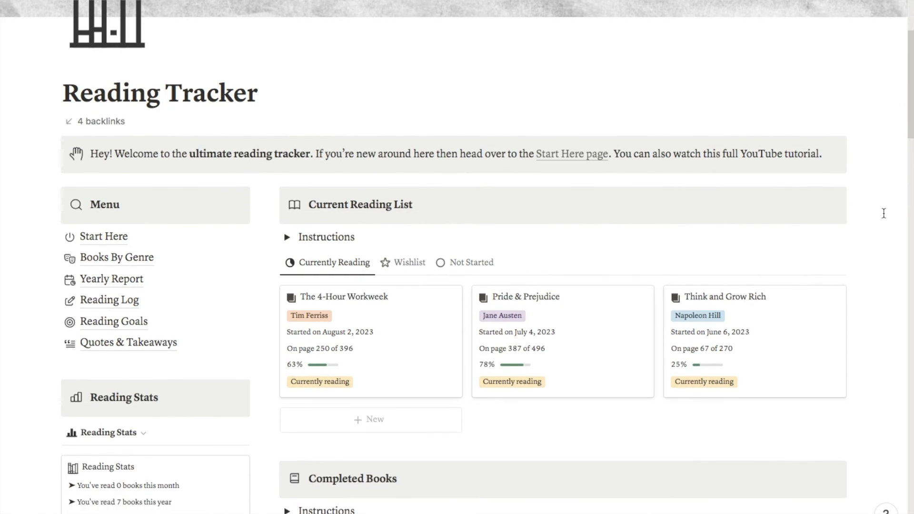
scroll(883, 213, down, 4)
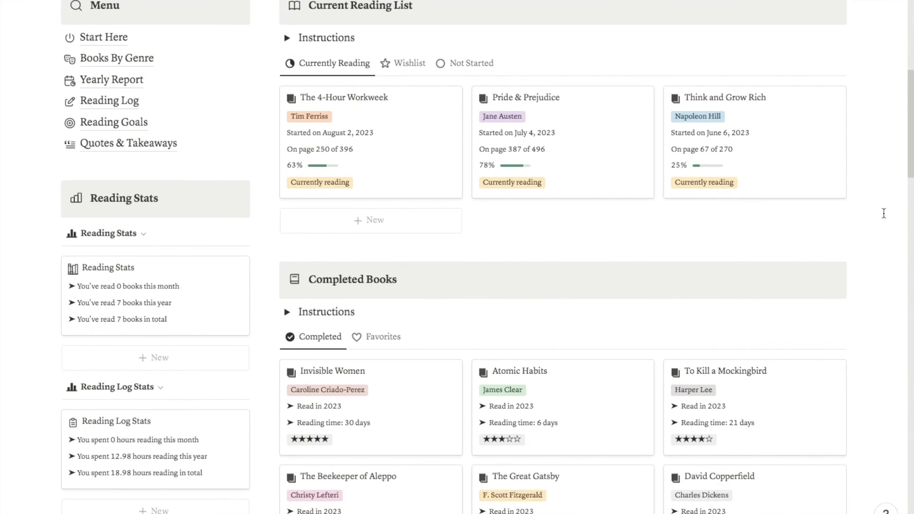
scroll(883, 213, down, 4)
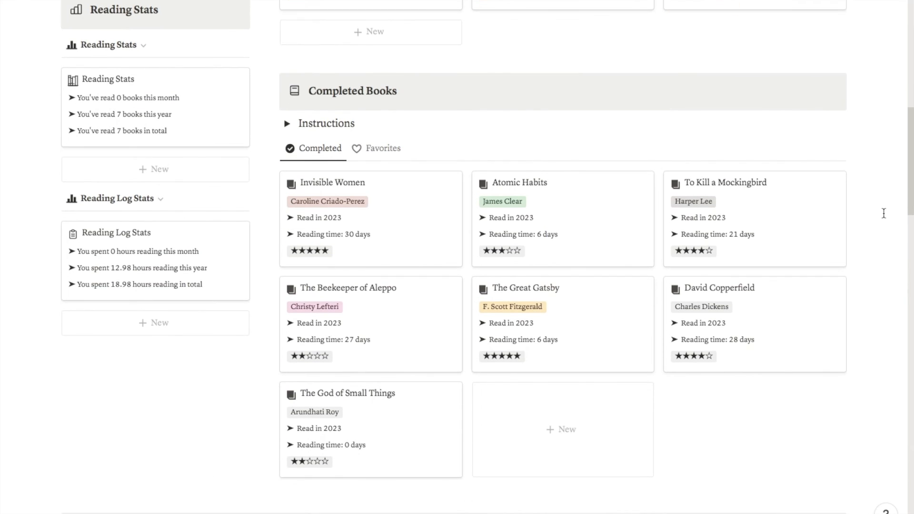